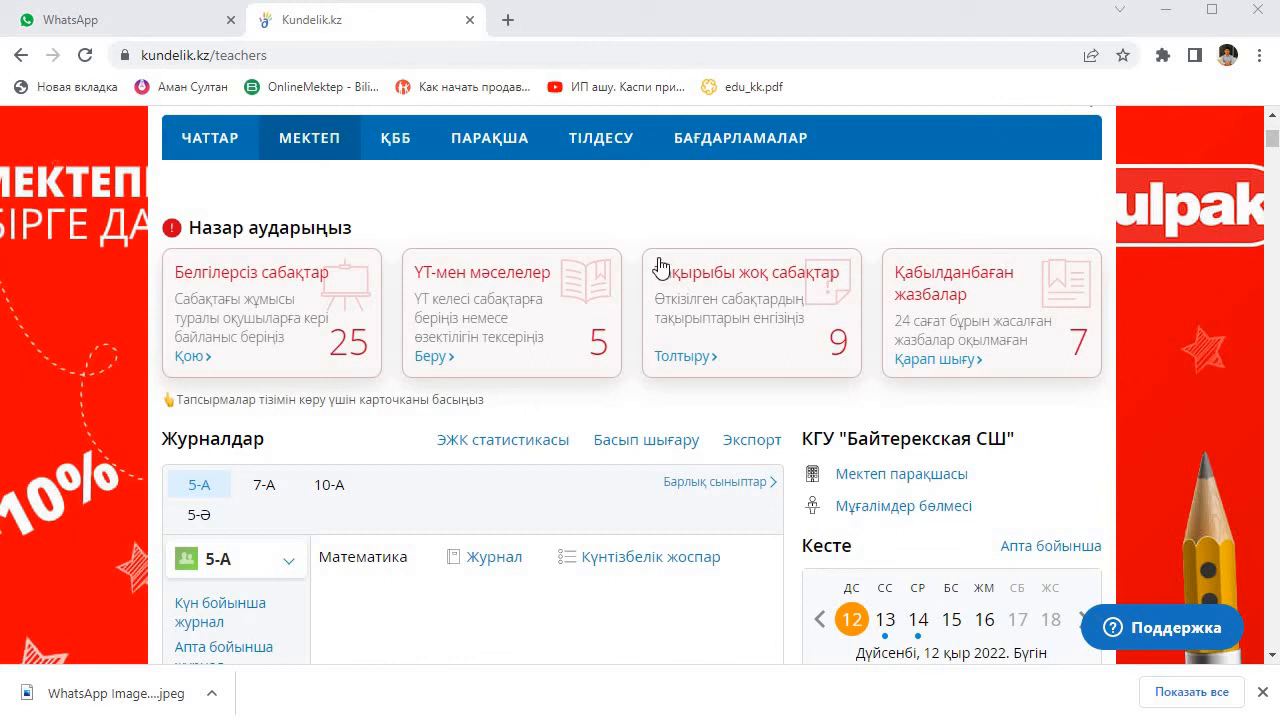
Step: Open the list of calendar-thematic plans (КТЖ) of class 8-а for the 2021/2022 school year
{"action": "mouse_move", "coordinate": [329, 143]}
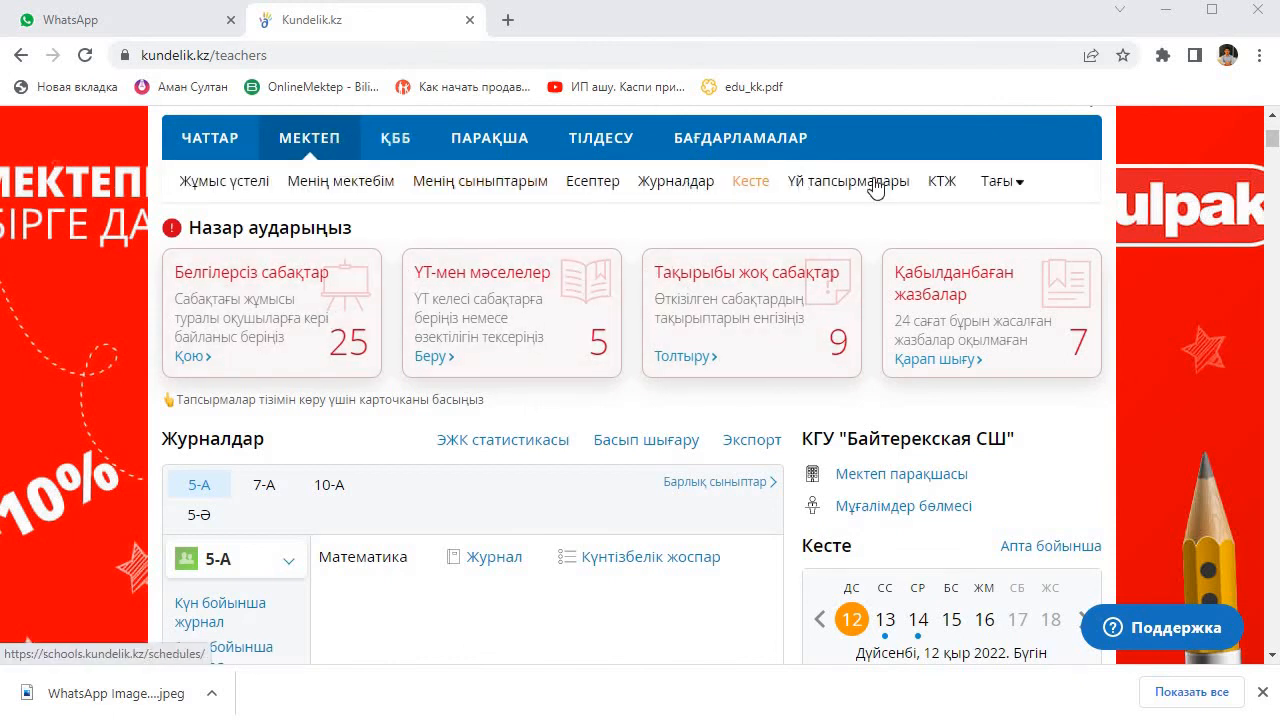
{"action": "left_click", "coordinate": [941, 184]}
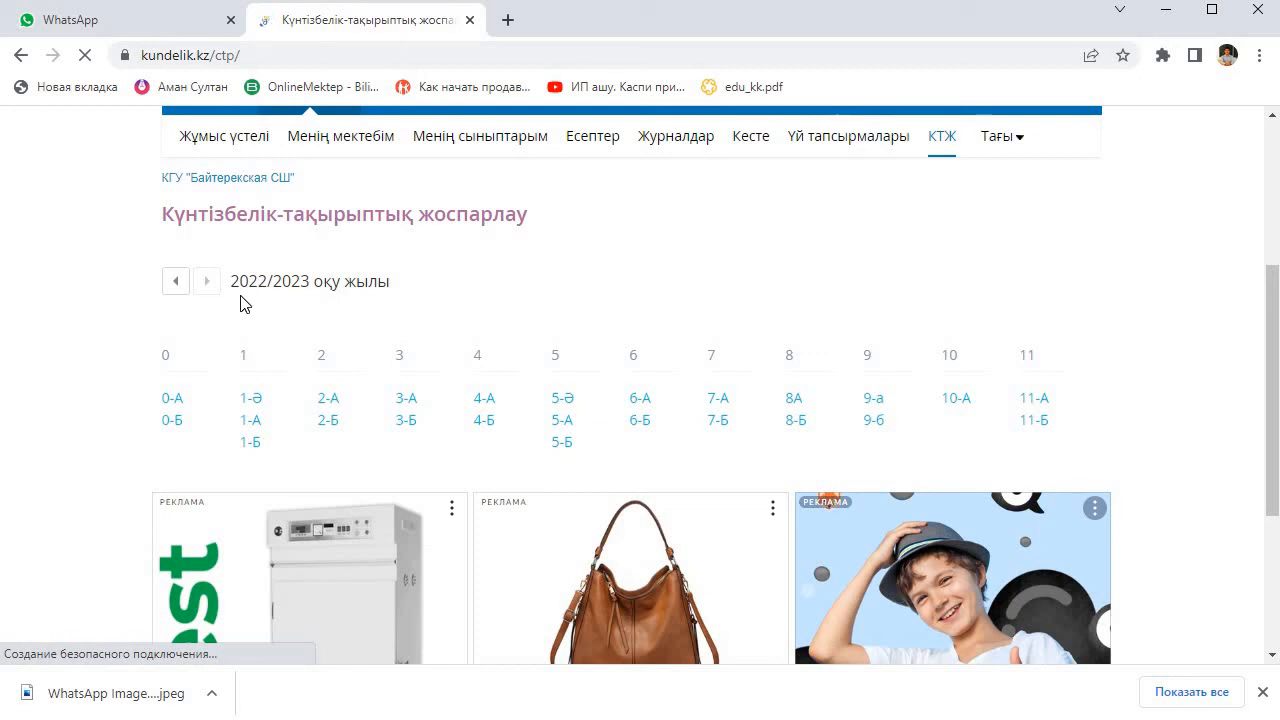
{"action": "left_click", "coordinate": [181, 292]}
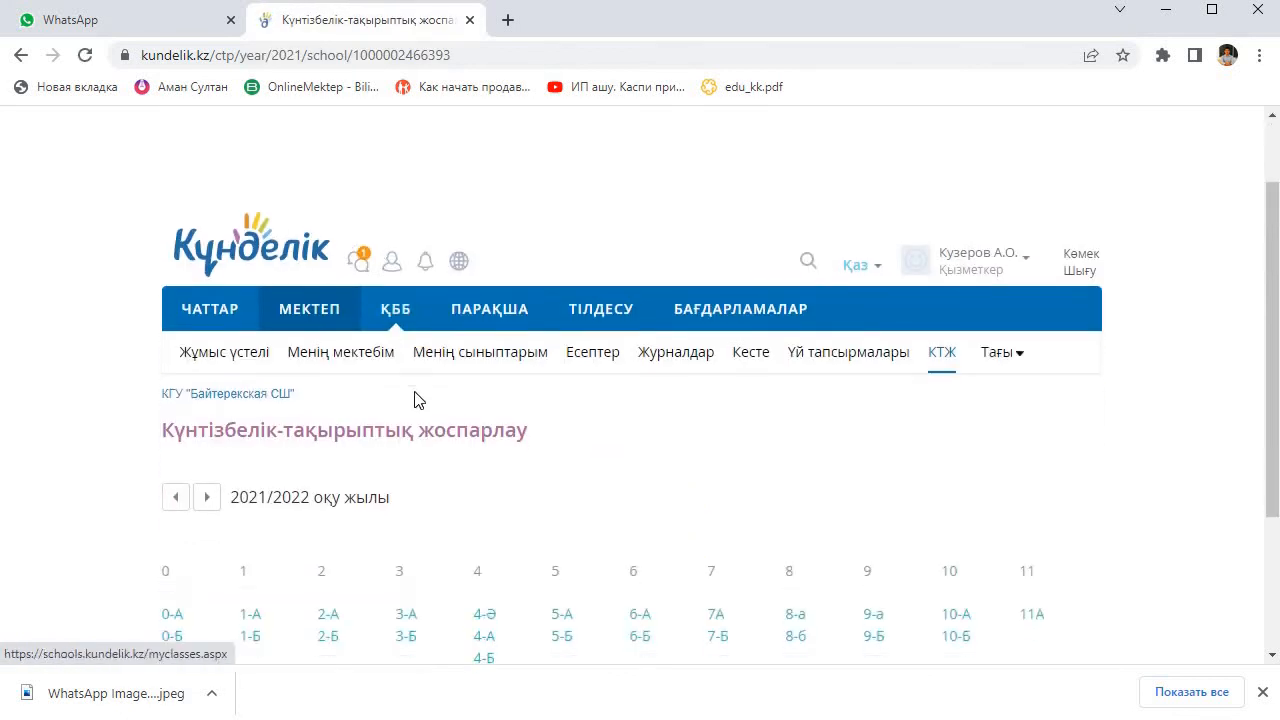
{"action": "scroll", "coordinate": [418, 400], "scroll_direction": "down", "scroll_amount": 2}
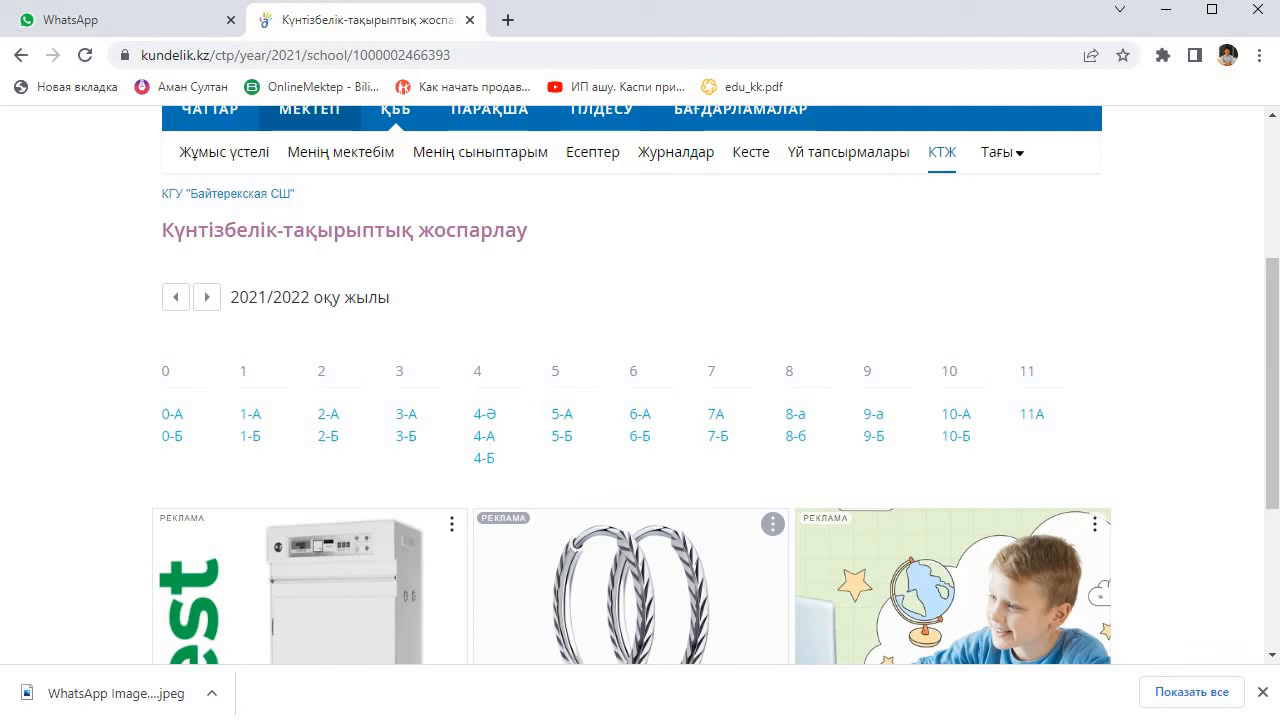
{"action": "left_click", "coordinate": [796, 414]}
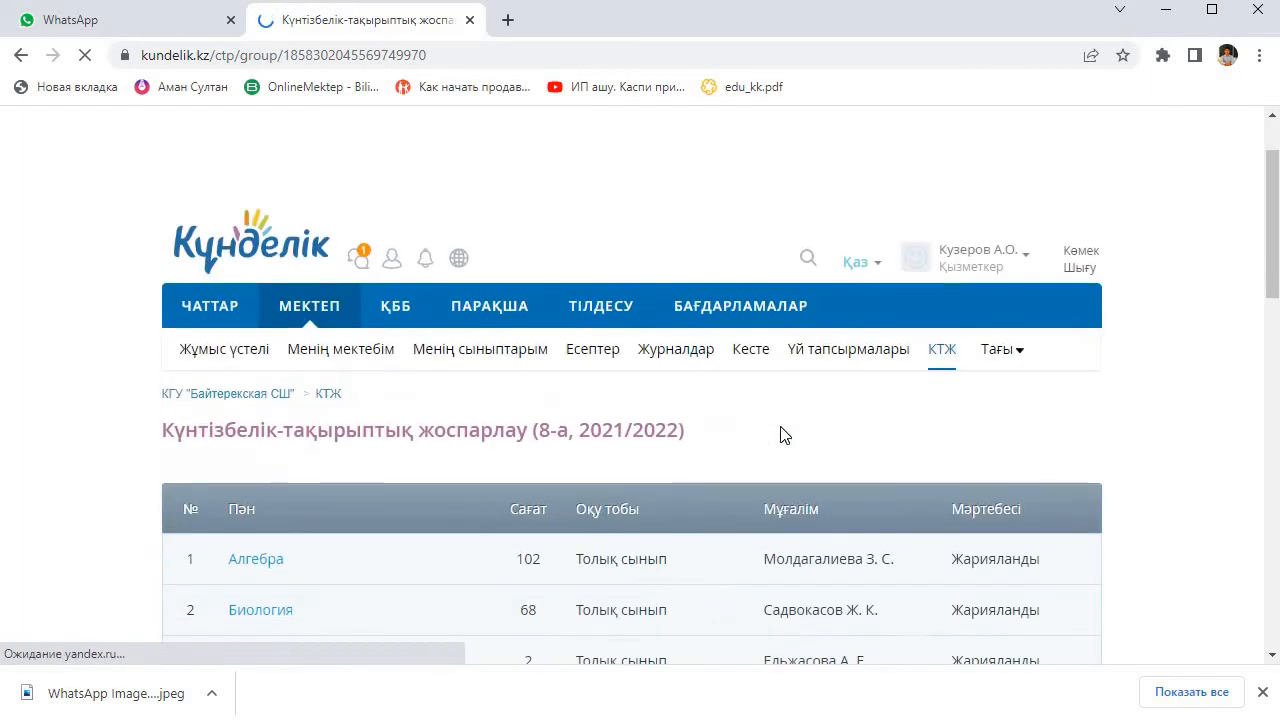
Step: Open the Алгебра plan from class 8-а's 2021/2022 subject list
{"action": "scroll", "coordinate": [765, 430], "scroll_direction": "down", "scroll_amount": 3}
{"action": "scroll", "coordinate": [763, 434], "scroll_direction": "down", "scroll_amount": 3}
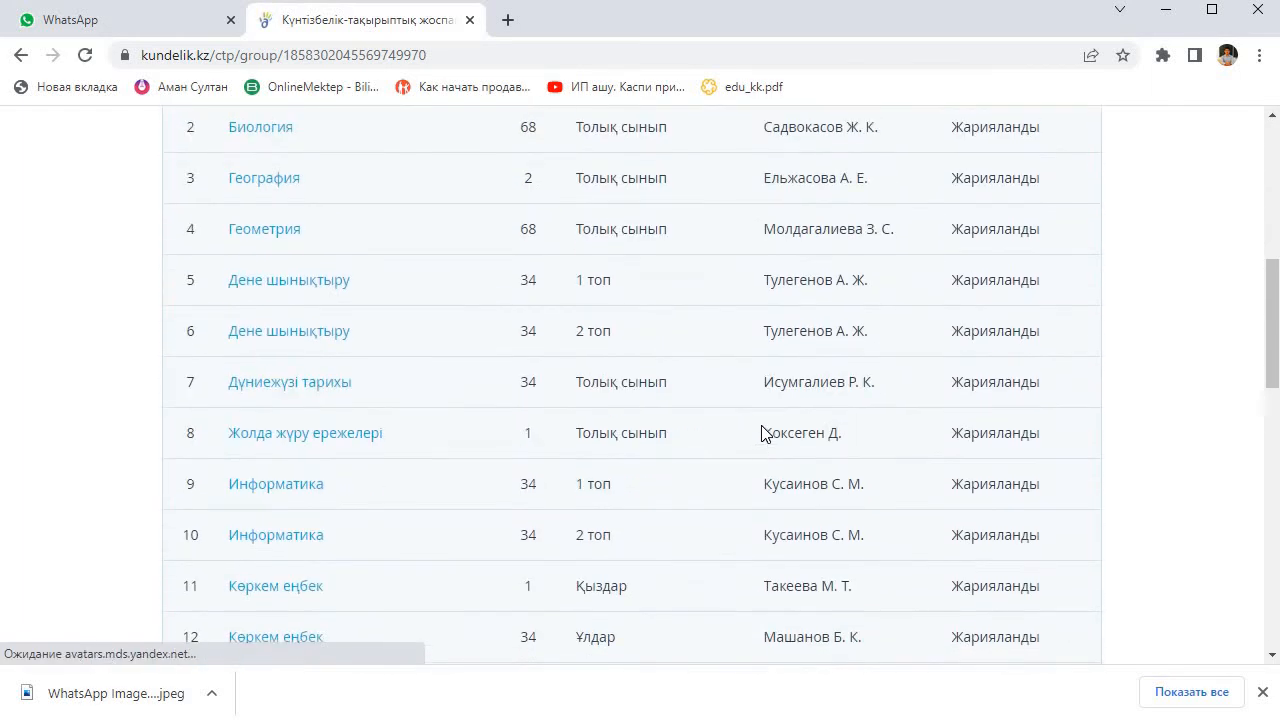
{"action": "scroll", "coordinate": [243, 257], "scroll_direction": "up", "scroll_amount": 2}
{"action": "left_click", "coordinate": [274, 272]}
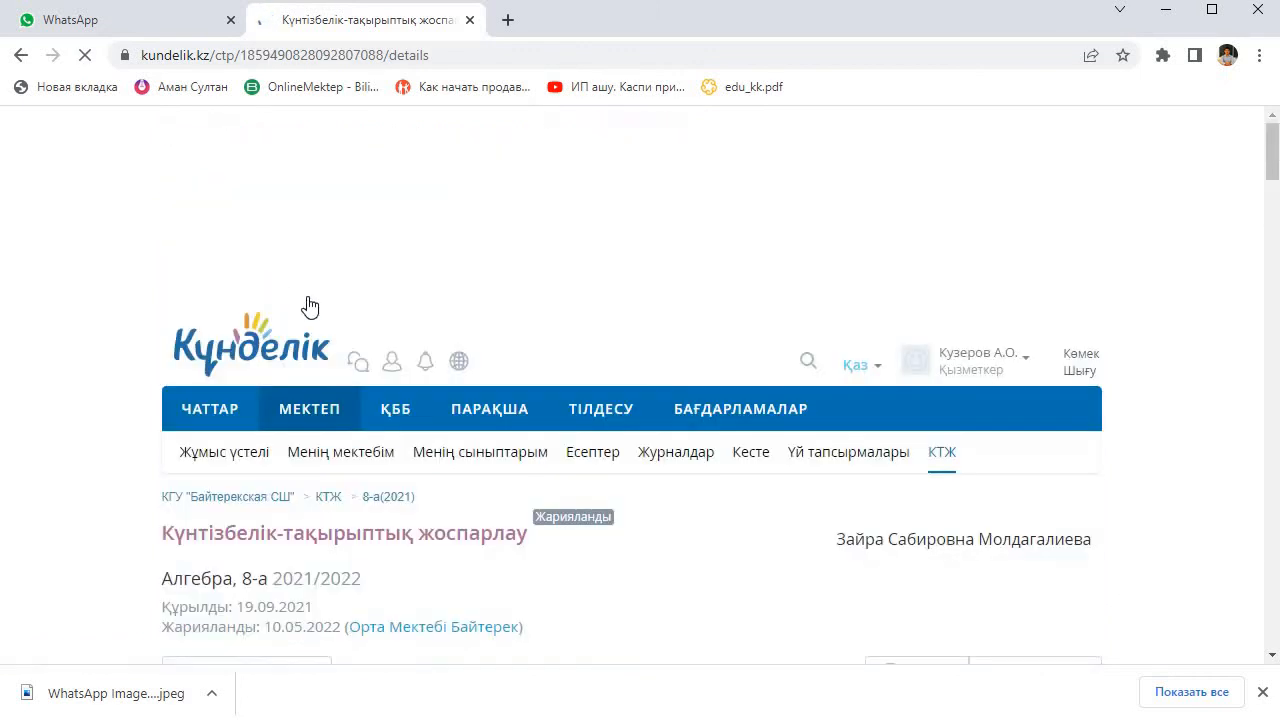
{"action": "scroll", "coordinate": [640, 500], "scroll_direction": "down", "scroll_amount": 2}
{"action": "scroll", "coordinate": [707, 479], "scroll_direction": "down", "scroll_amount": 6}
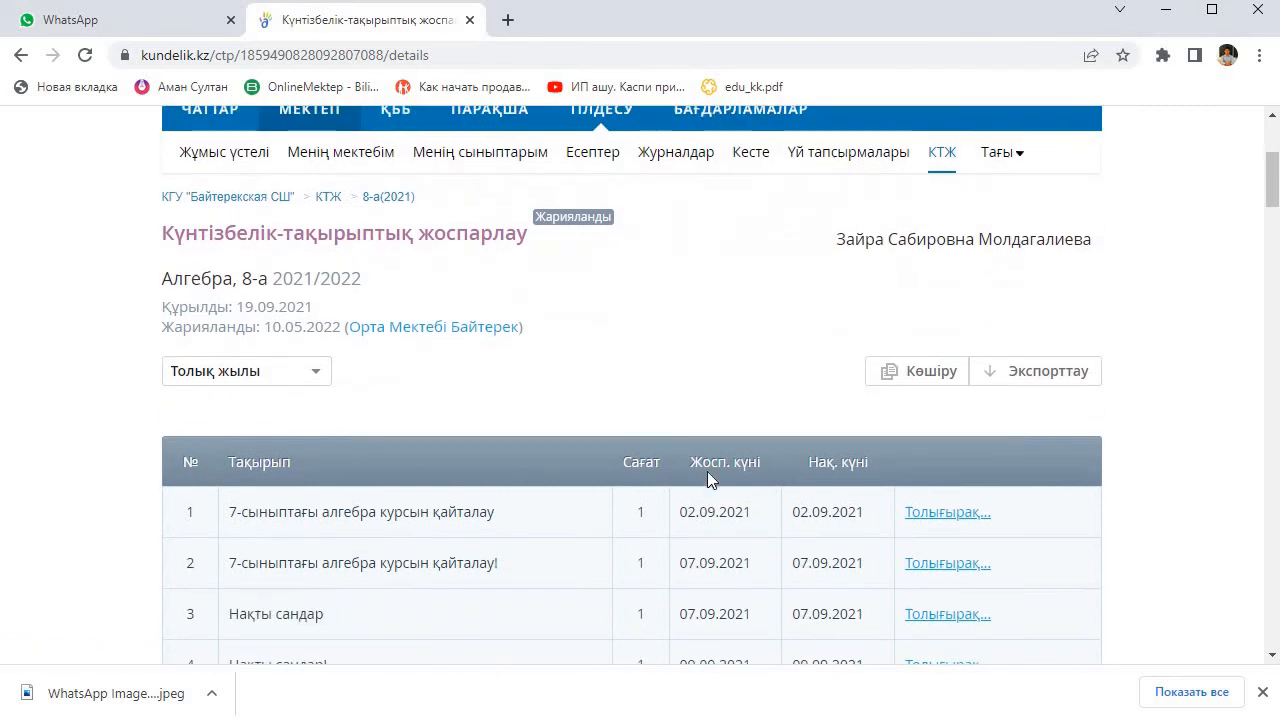
Step: Copy the Алгебра plan into the 2022-2023 school year for class 8А with the study group Жалпы сынып
{"action": "scroll", "coordinate": [707, 479], "scroll_direction": "up", "scroll_amount": 8}
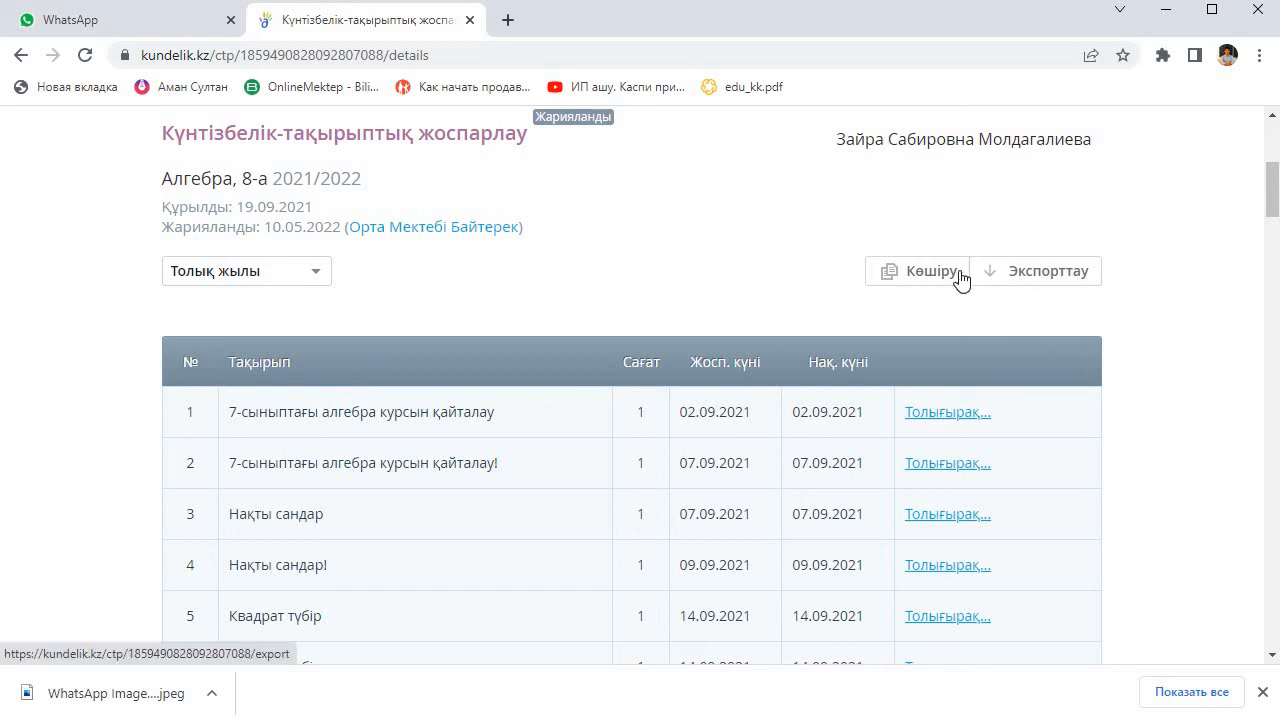
{"action": "left_click", "coordinate": [914, 284]}
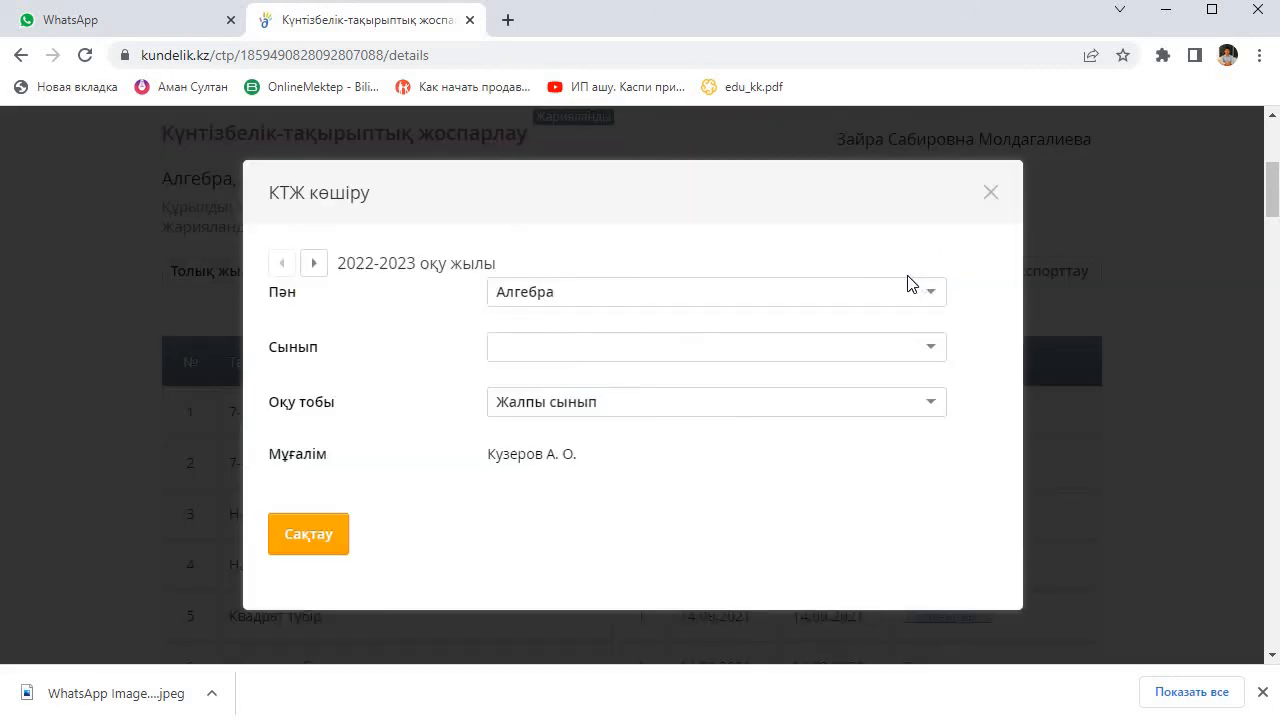
{"action": "left_click", "coordinate": [662, 349]}
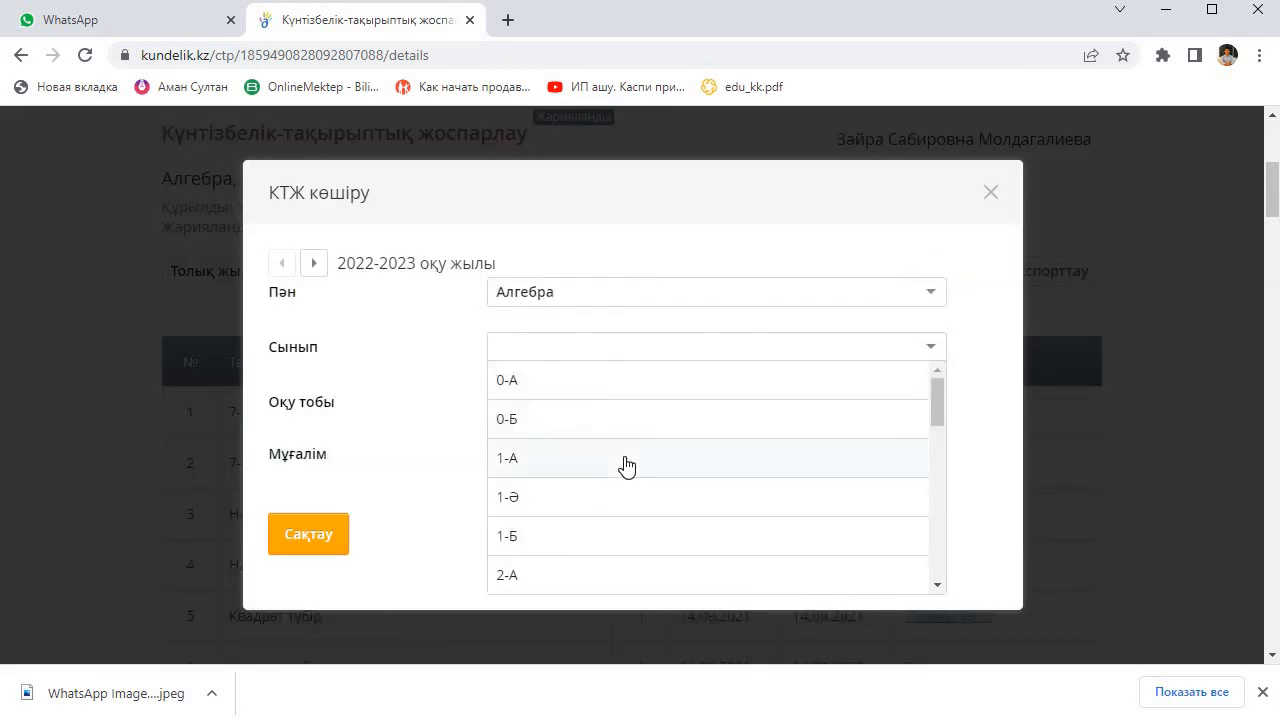
{"action": "scroll", "coordinate": [626, 465], "scroll_direction": "down", "scroll_amount": 2}
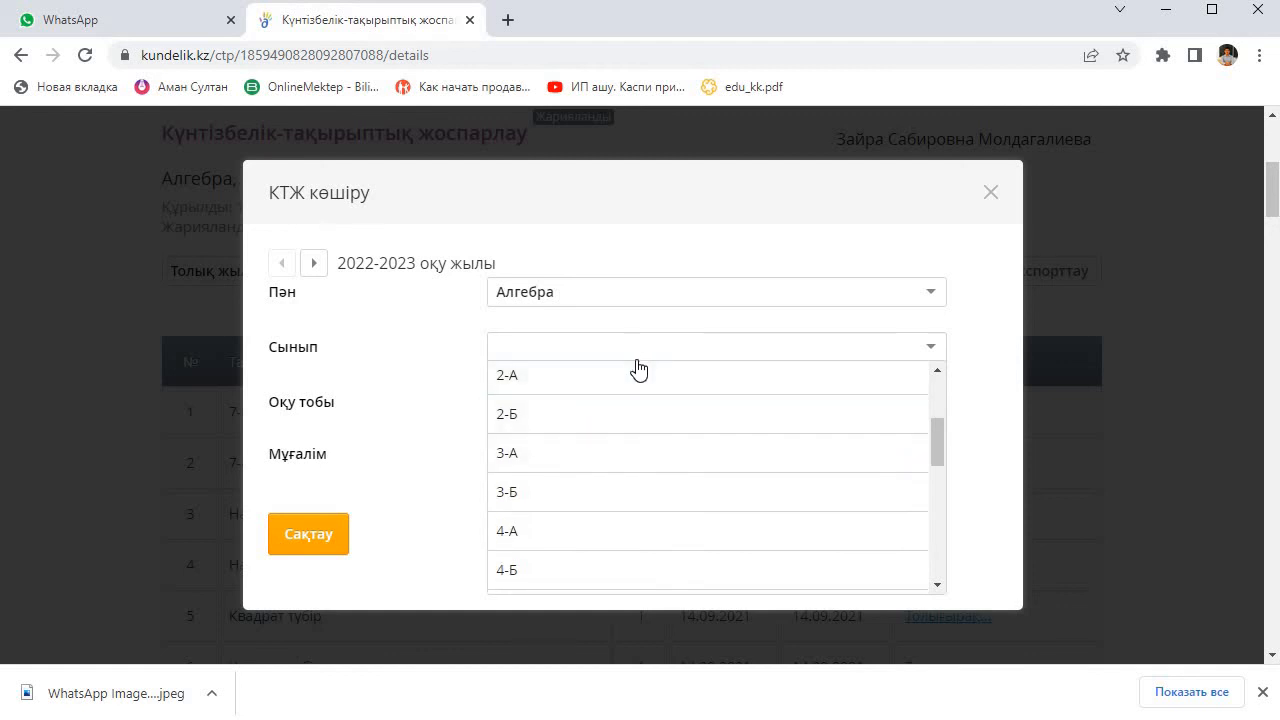
{"action": "scroll", "coordinate": [634, 397], "scroll_direction": "down", "scroll_amount": 3}
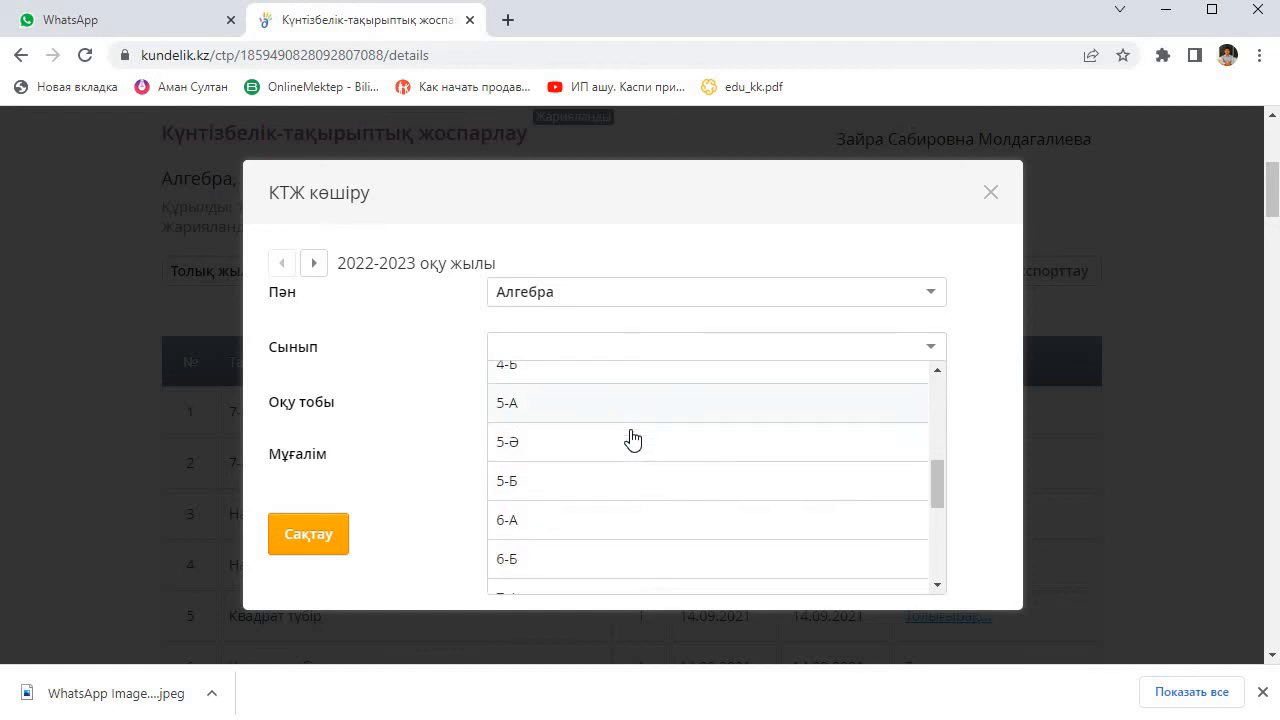
{"action": "scroll", "coordinate": [632, 445], "scroll_direction": "down", "scroll_amount": 1}
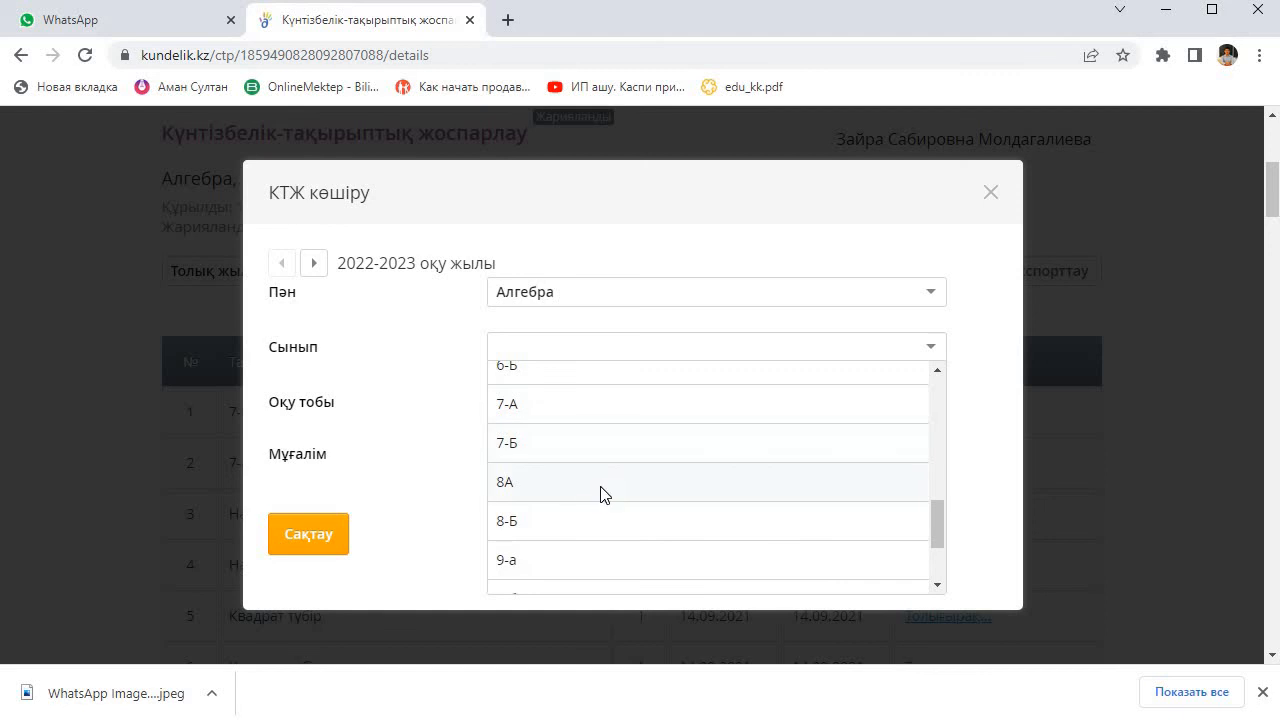
{"action": "left_click", "coordinate": [603, 494]}
{"action": "left_click", "coordinate": [692, 408]}
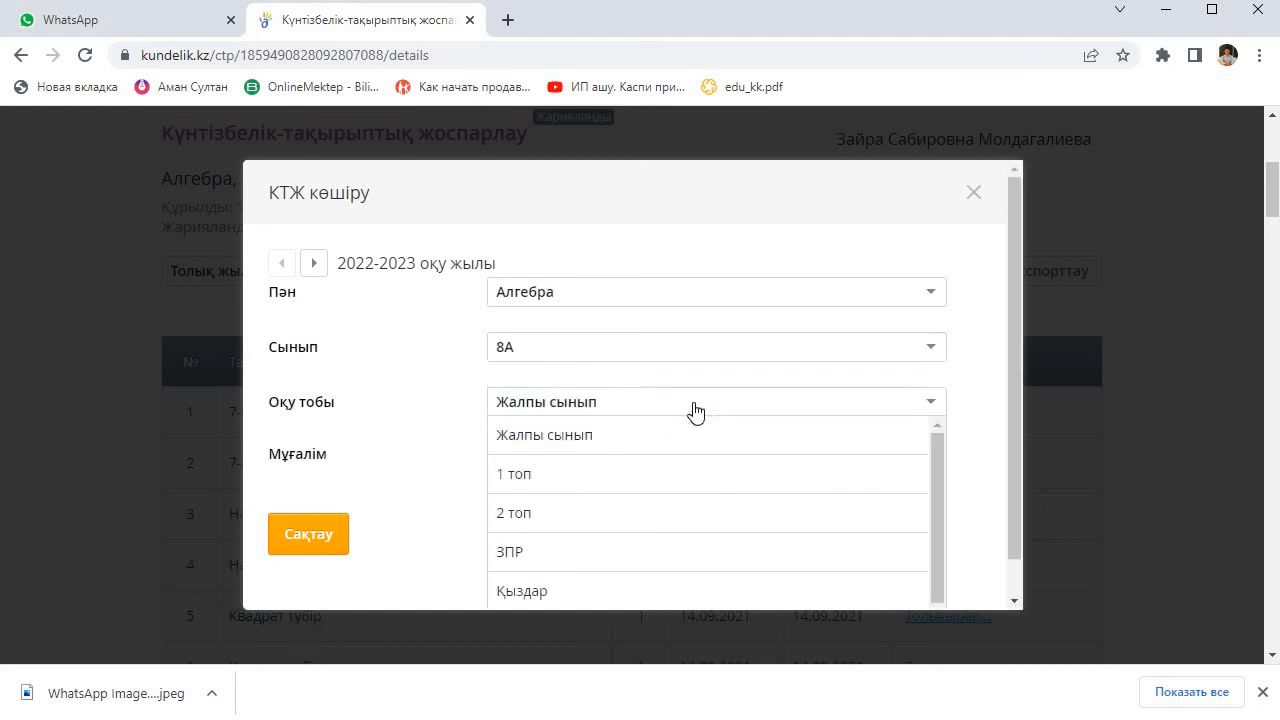
{"action": "left_click", "coordinate": [651, 433]}
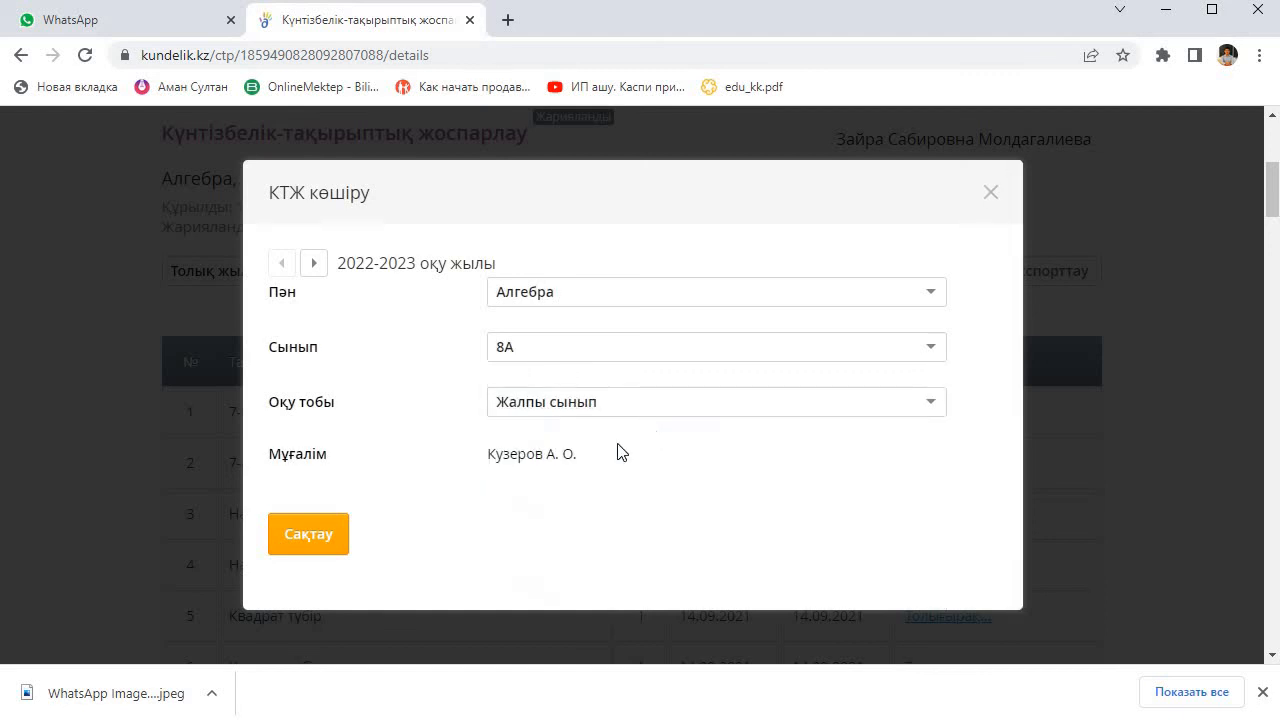
{"action": "left_click", "coordinate": [311, 538]}
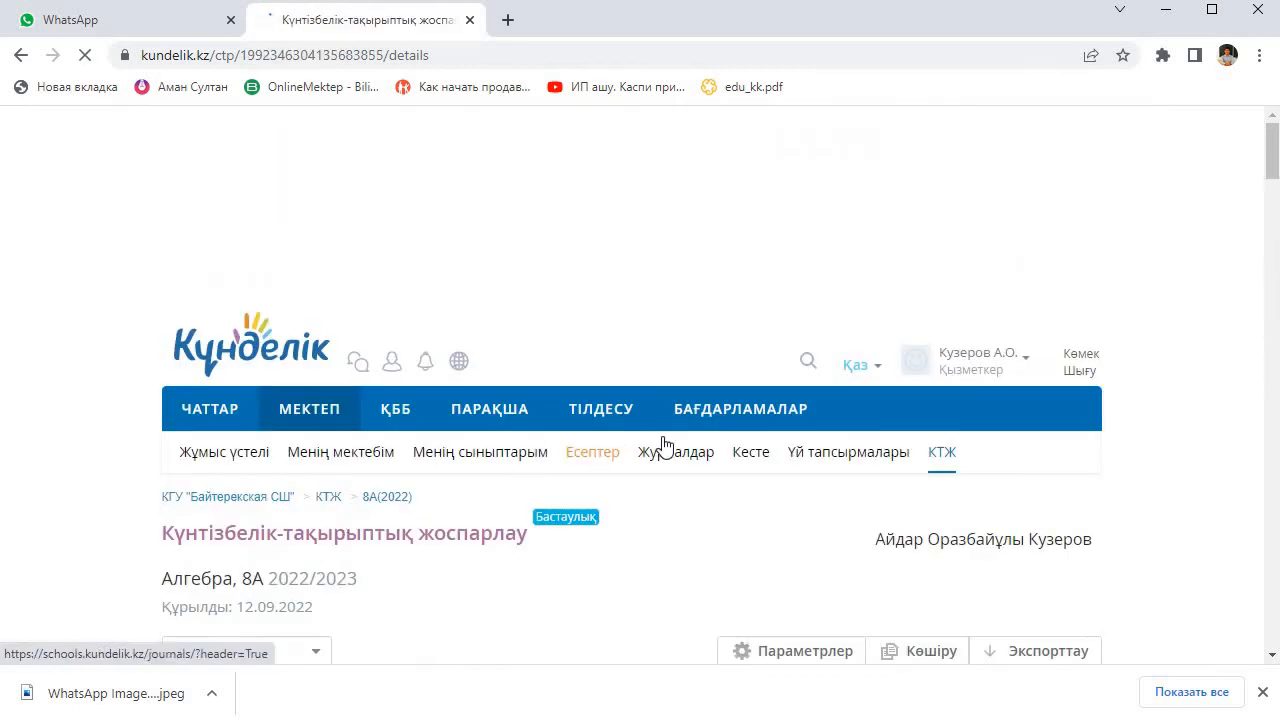
Step: Check the topics of the copied 8А Алгебра plan for 2022/2023, publish it and return to viewing it
{"action": "scroll", "coordinate": [863, 400], "scroll_direction": "down", "scroll_amount": 6}
{"action": "scroll", "coordinate": [422, 284], "scroll_direction": "up", "scroll_amount": 2}
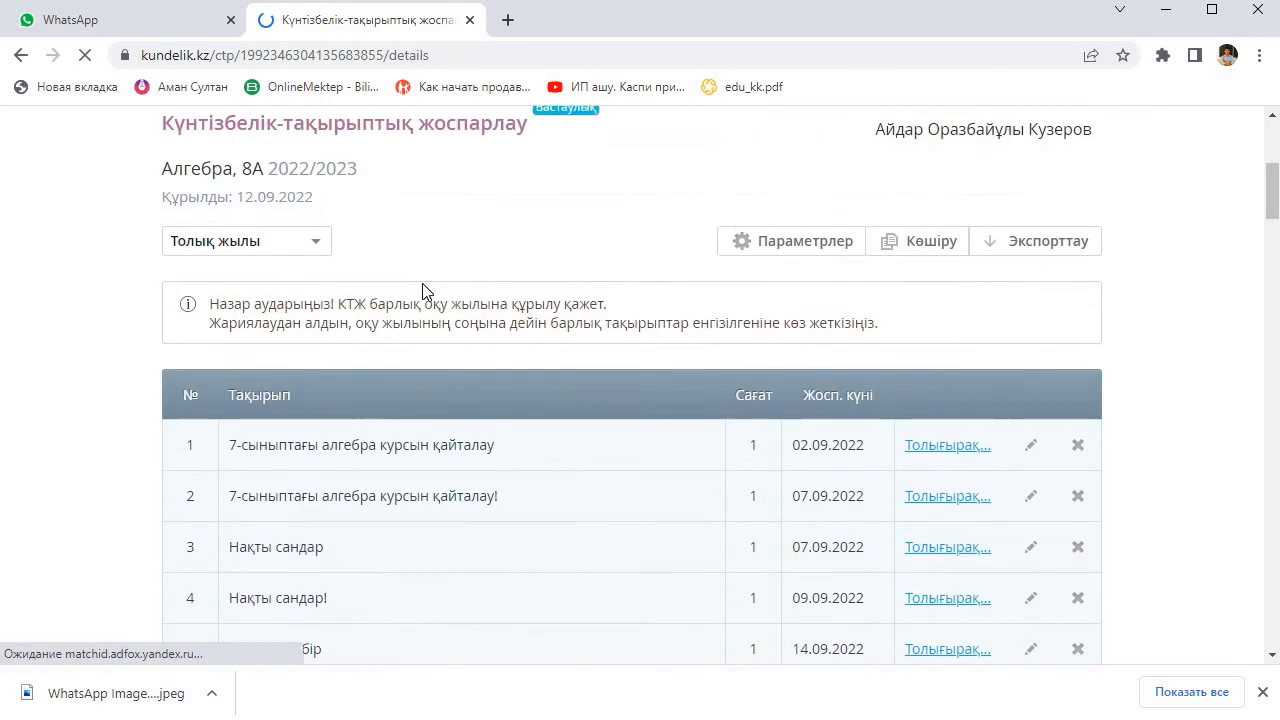
{"action": "scroll", "coordinate": [422, 290], "scroll_direction": "up", "scroll_amount": 1}
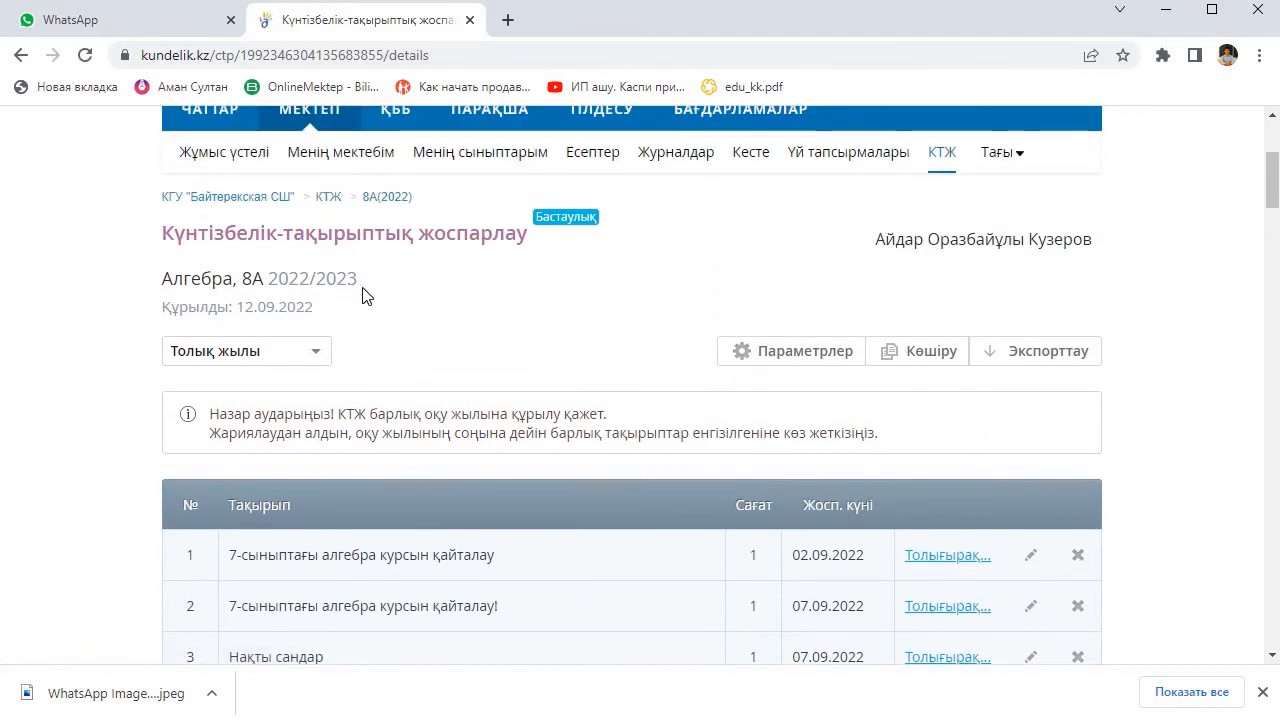
{"action": "scroll", "coordinate": [905, 480], "scroll_direction": "down", "scroll_amount": 20}
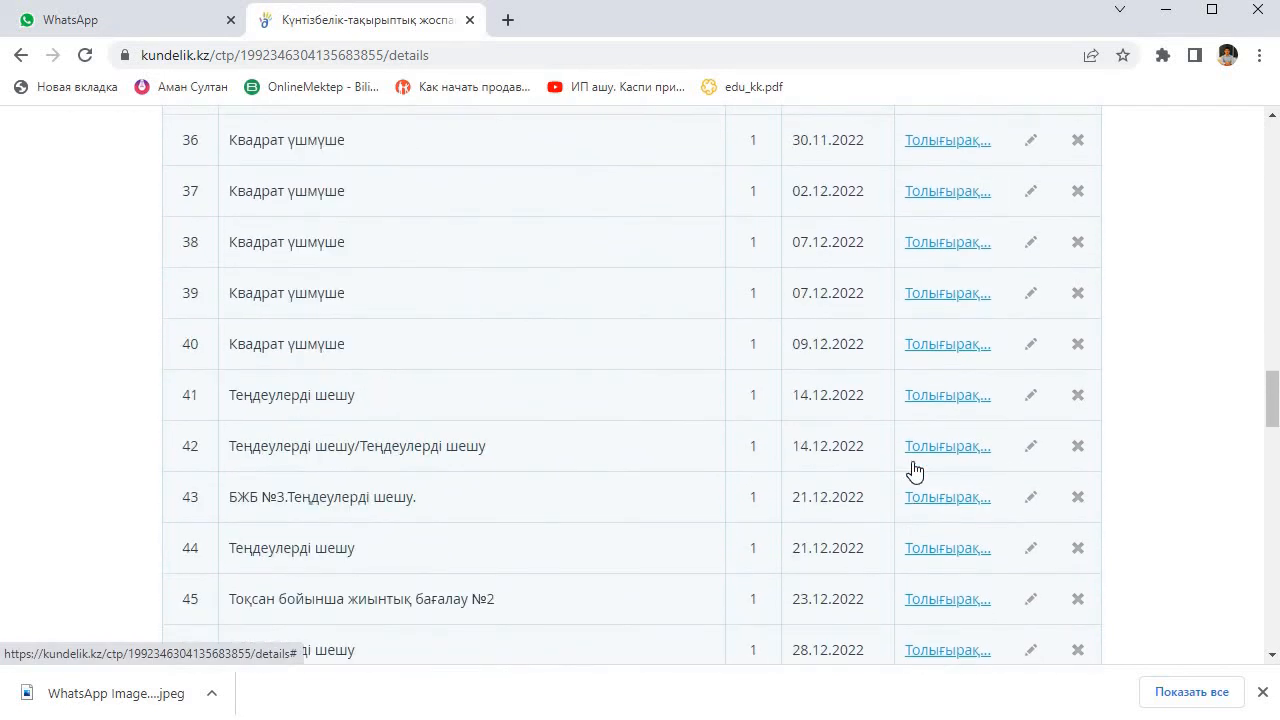
{"action": "scroll", "coordinate": [915, 470], "scroll_direction": "down", "scroll_amount": 12}
{"action": "scroll", "coordinate": [1103, 514], "scroll_direction": "up", "scroll_amount": 4}
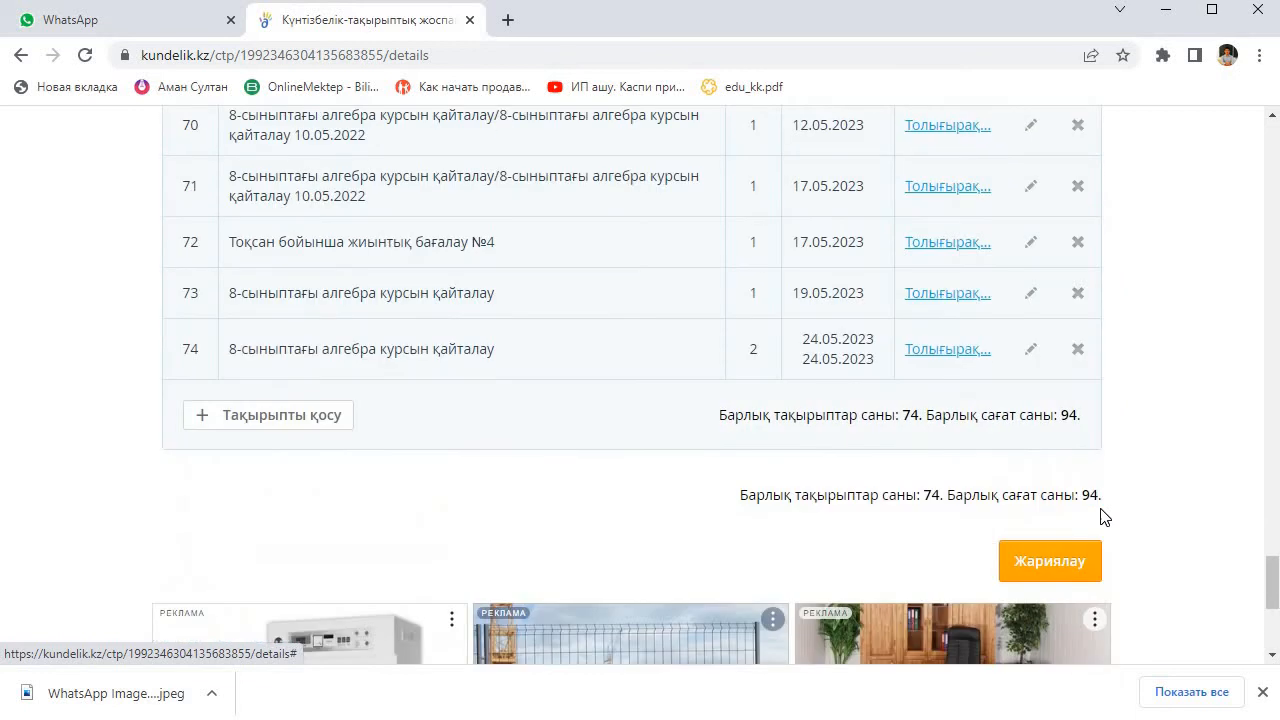
{"action": "scroll", "coordinate": [1060, 468], "scroll_direction": "down", "scroll_amount": 1}
{"action": "left_click", "coordinate": [1061, 470]}
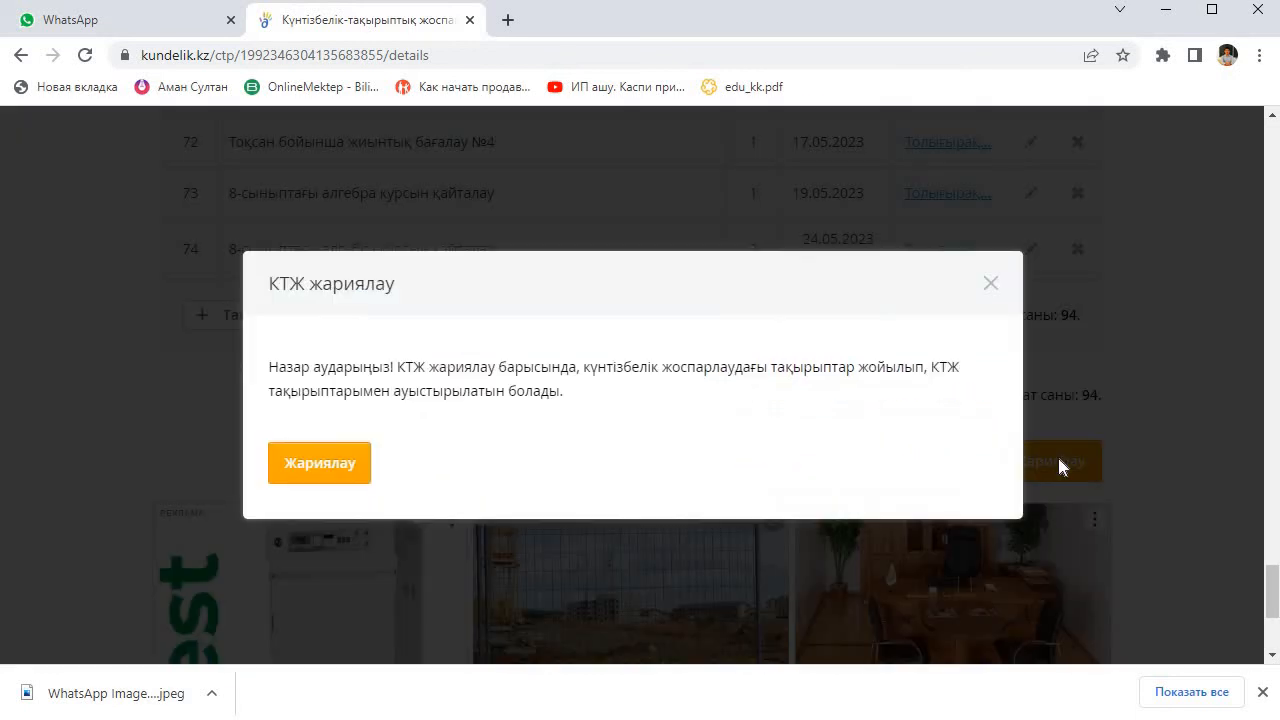
{"action": "left_click", "coordinate": [332, 464]}
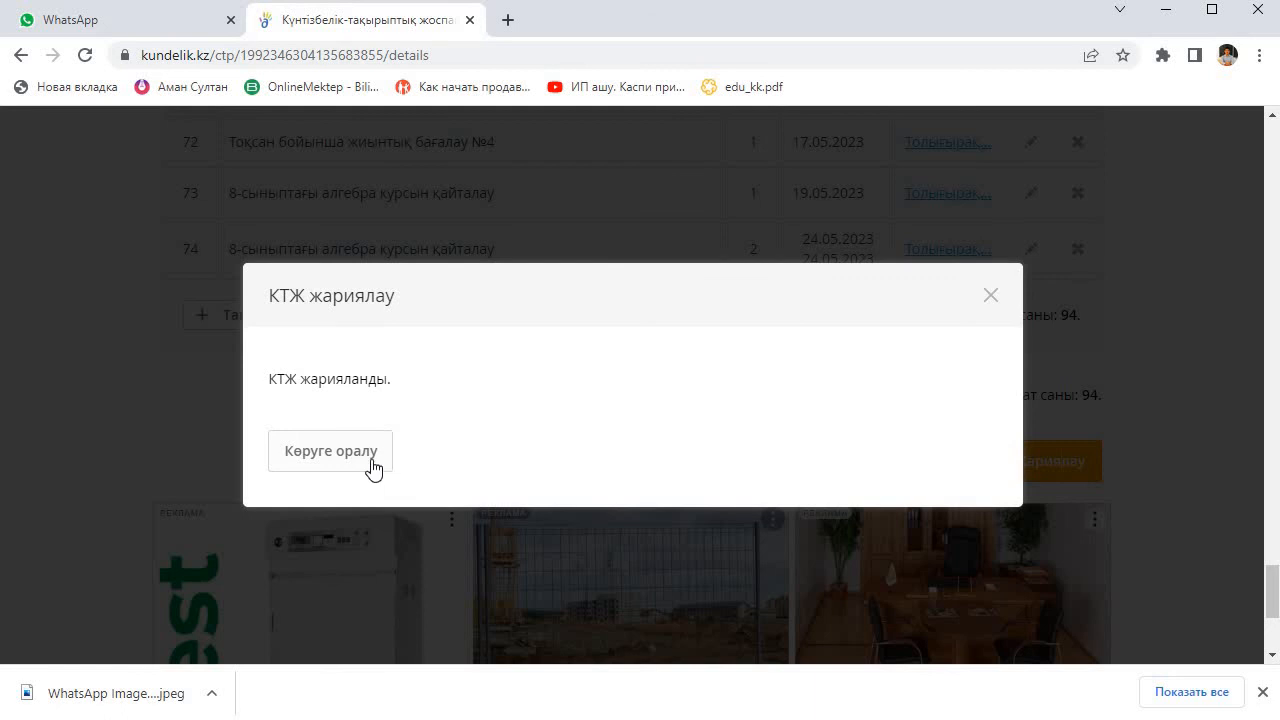
{"action": "left_click", "coordinate": [331, 451]}
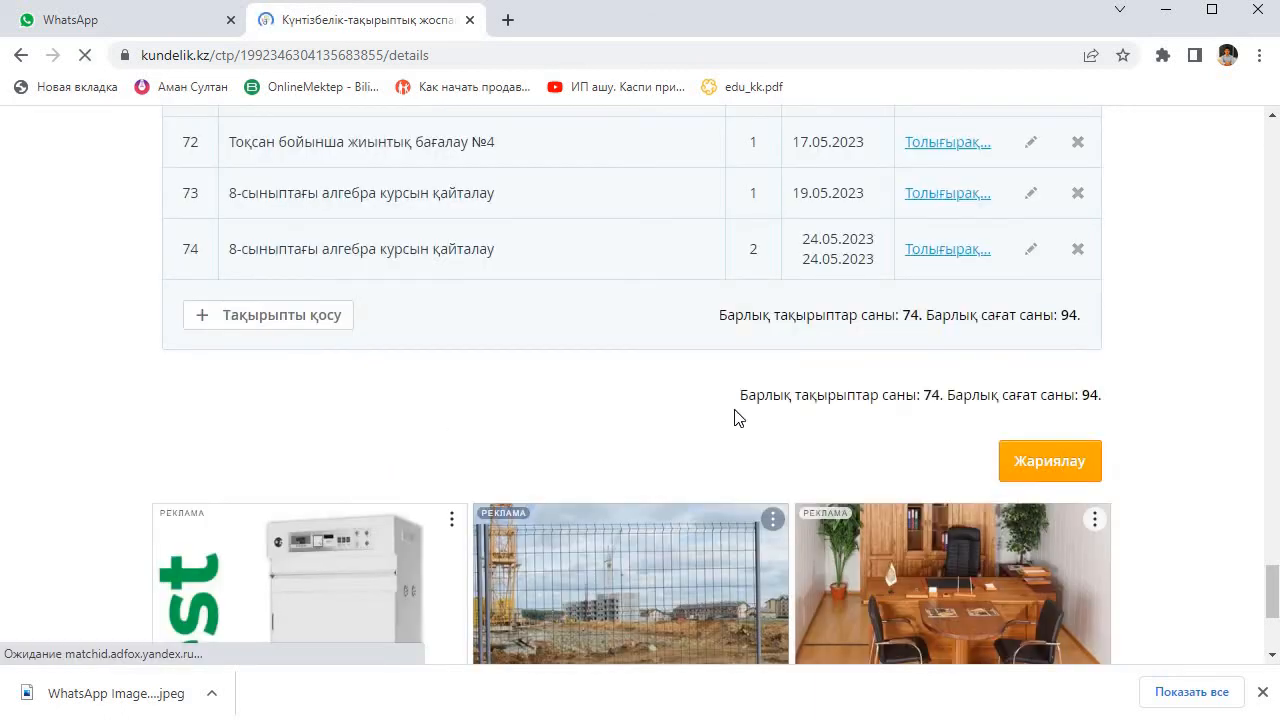
Step: Look over the published 8А Алгебра plan and go back to class 8-а's list of plans for the 2021/2022 school year
{"action": "scroll", "coordinate": [825, 392], "scroll_direction": "down", "scroll_amount": 13}
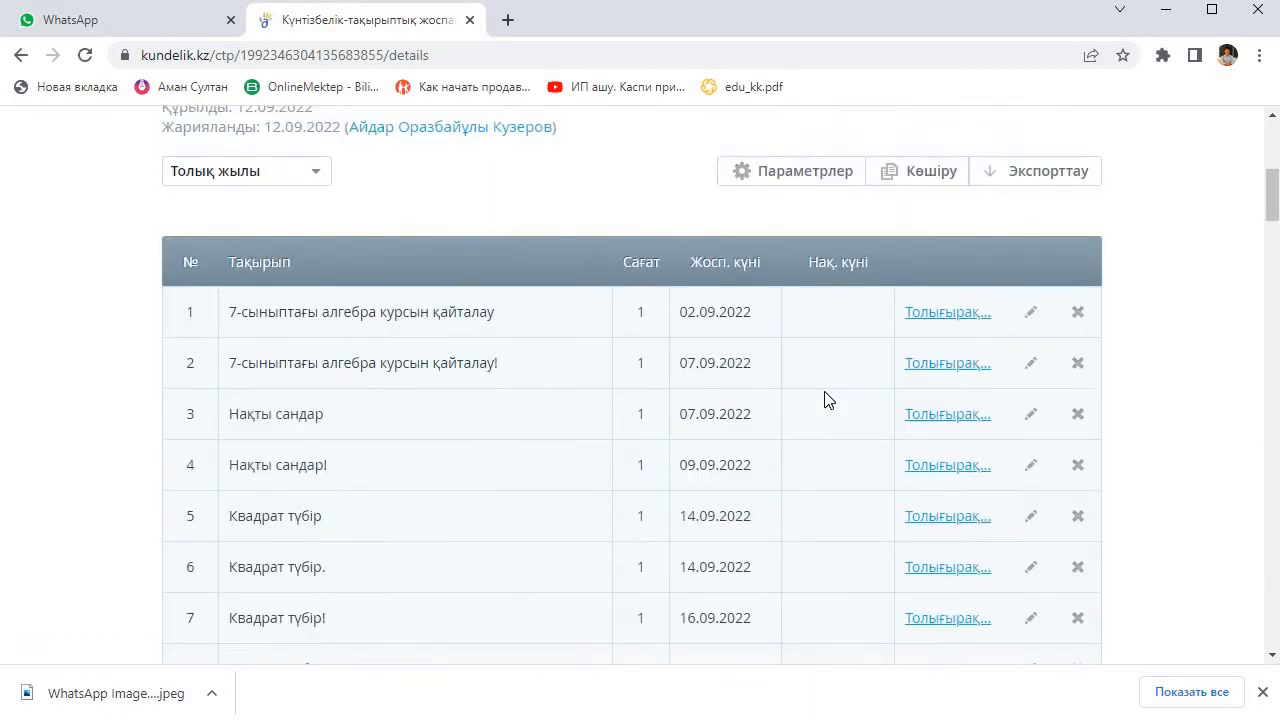
{"action": "scroll", "coordinate": [825, 399], "scroll_direction": "down", "scroll_amount": 7}
{"action": "scroll", "coordinate": [825, 399], "scroll_direction": "up", "scroll_amount": 20}
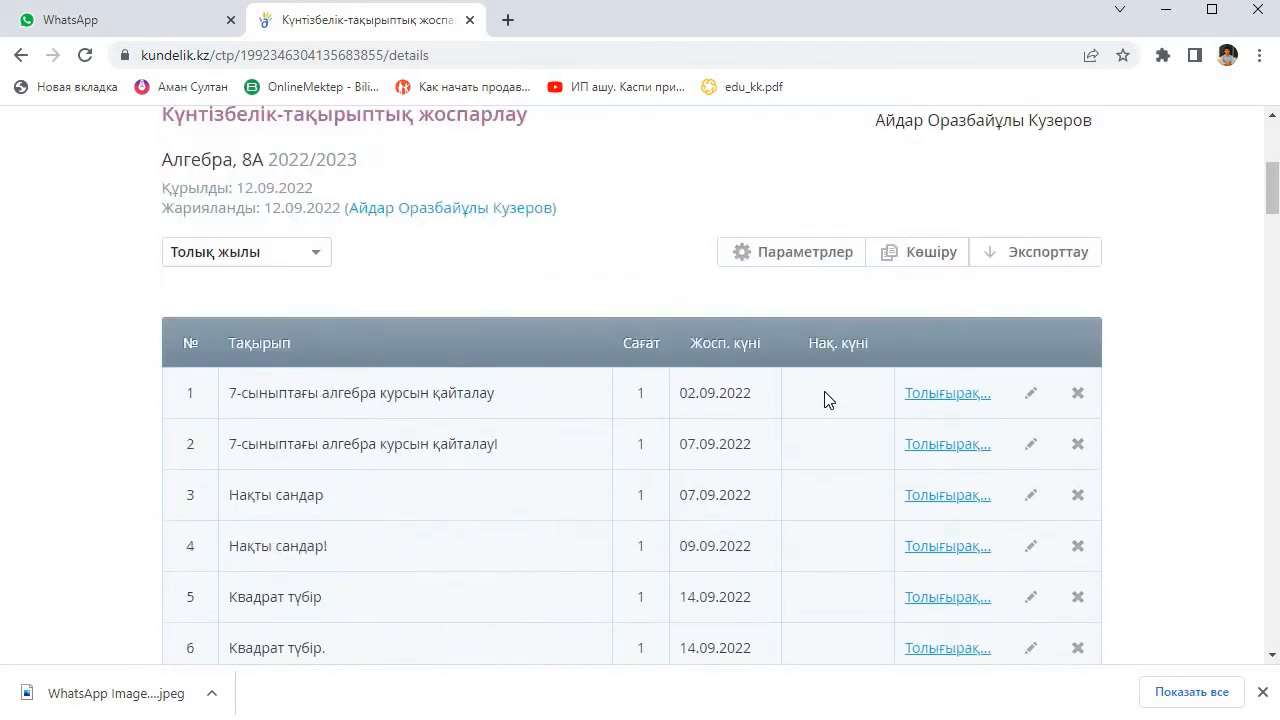
{"action": "scroll", "coordinate": [887, 422], "scroll_direction": "down", "scroll_amount": 1}
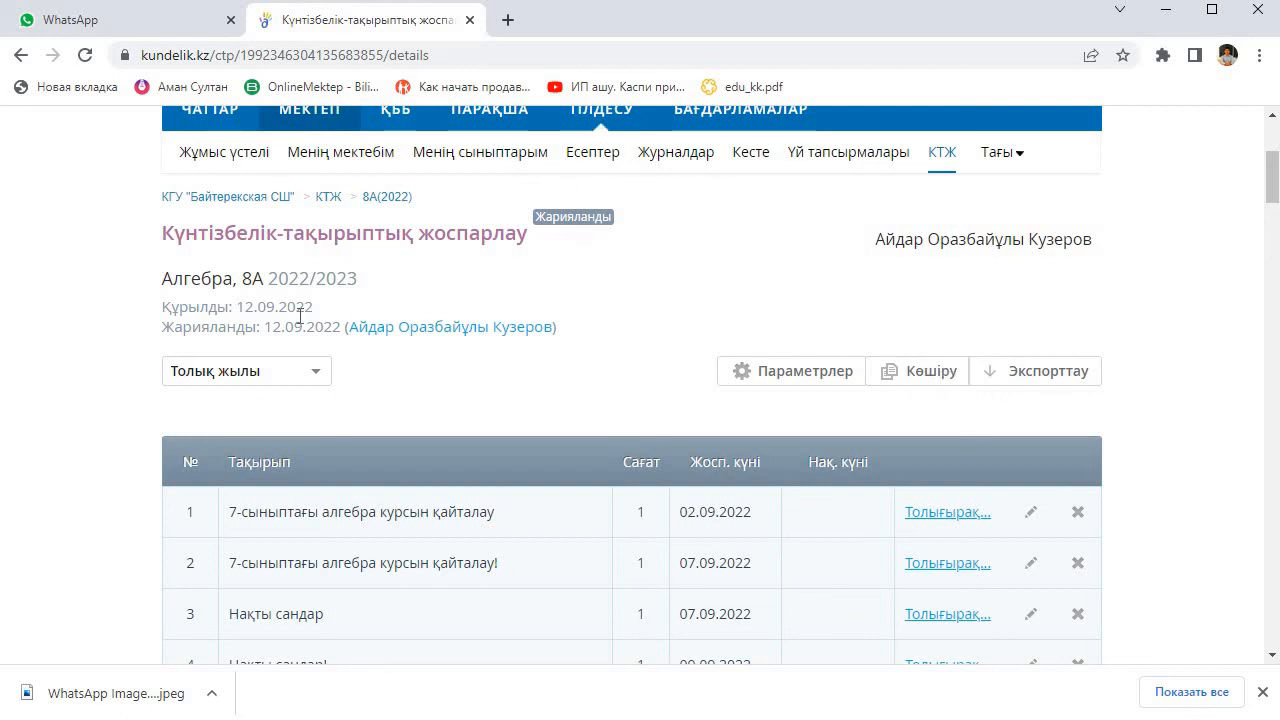
{"action": "scroll", "coordinate": [800, 300], "scroll_direction": "up", "scroll_amount": 2}
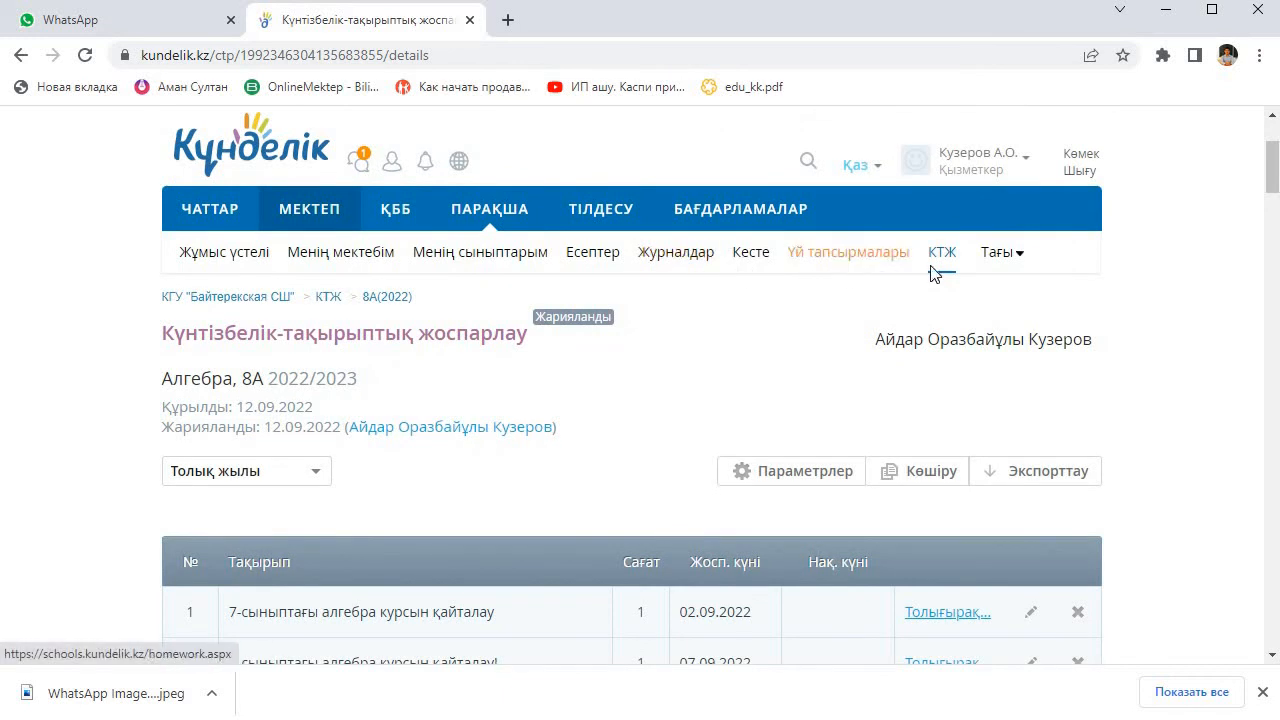
{"action": "left_click", "coordinate": [942, 254]}
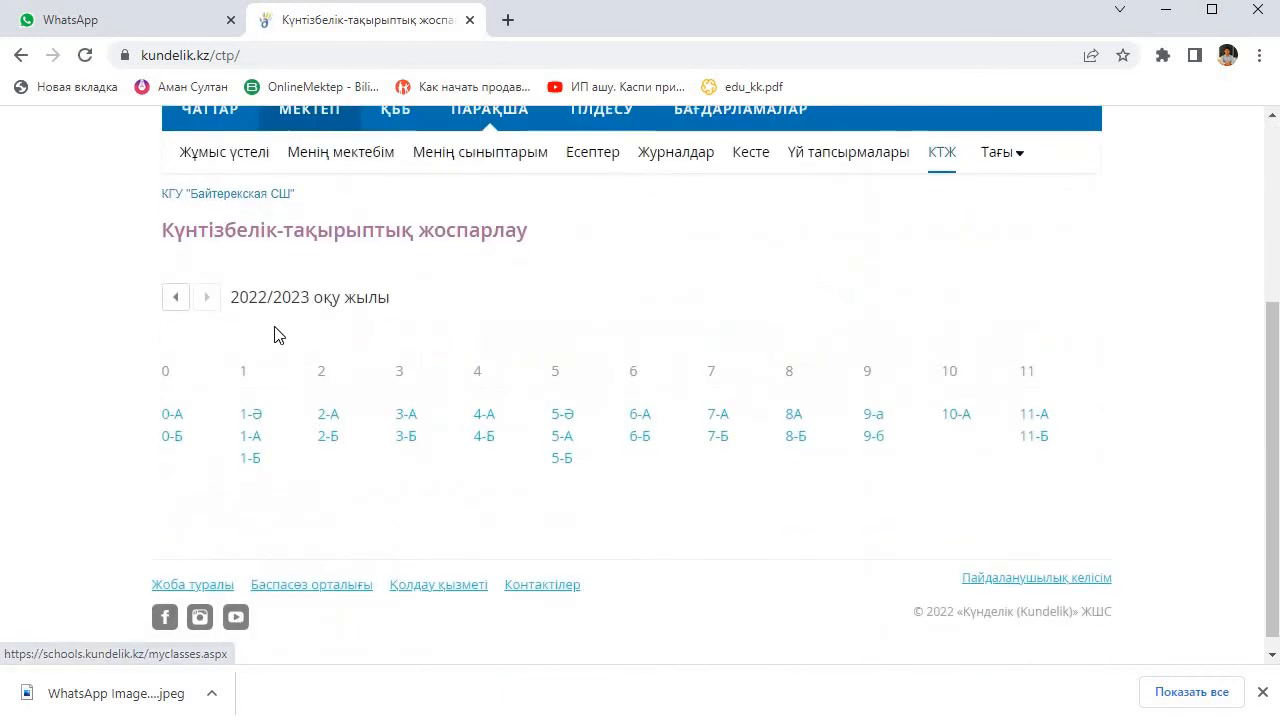
{"action": "left_click", "coordinate": [178, 300]}
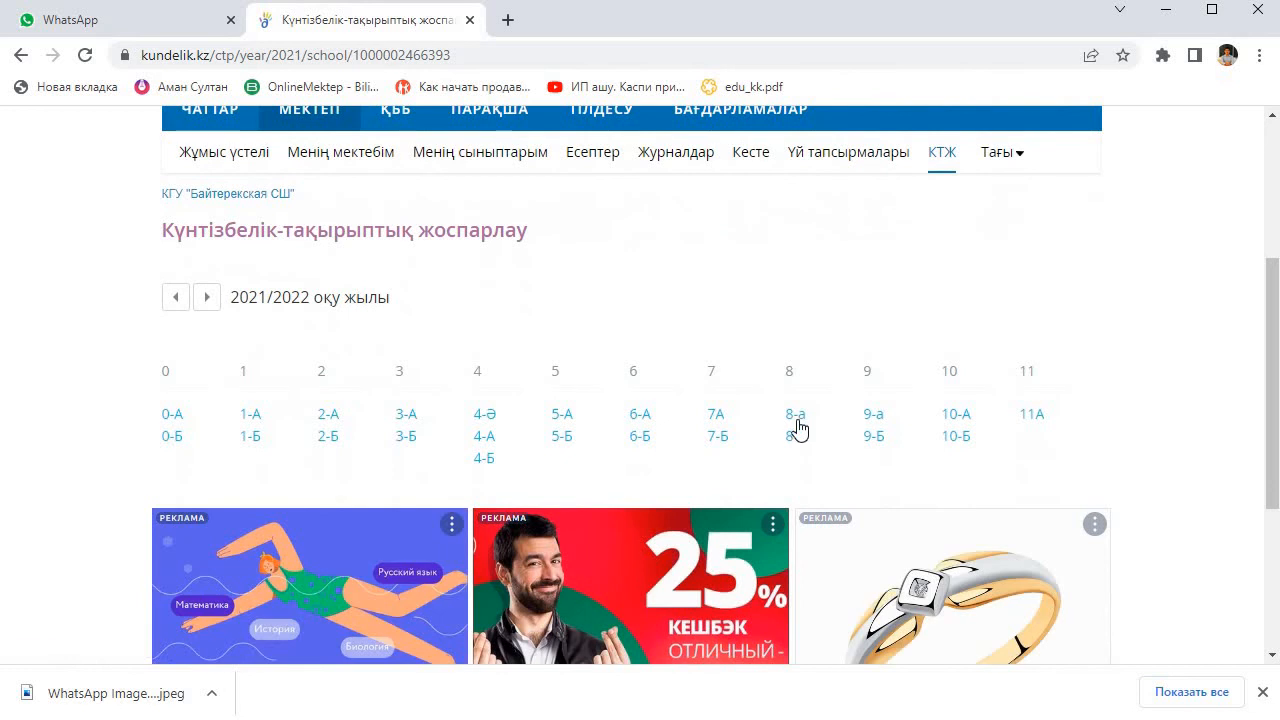
{"action": "left_click", "coordinate": [797, 420]}
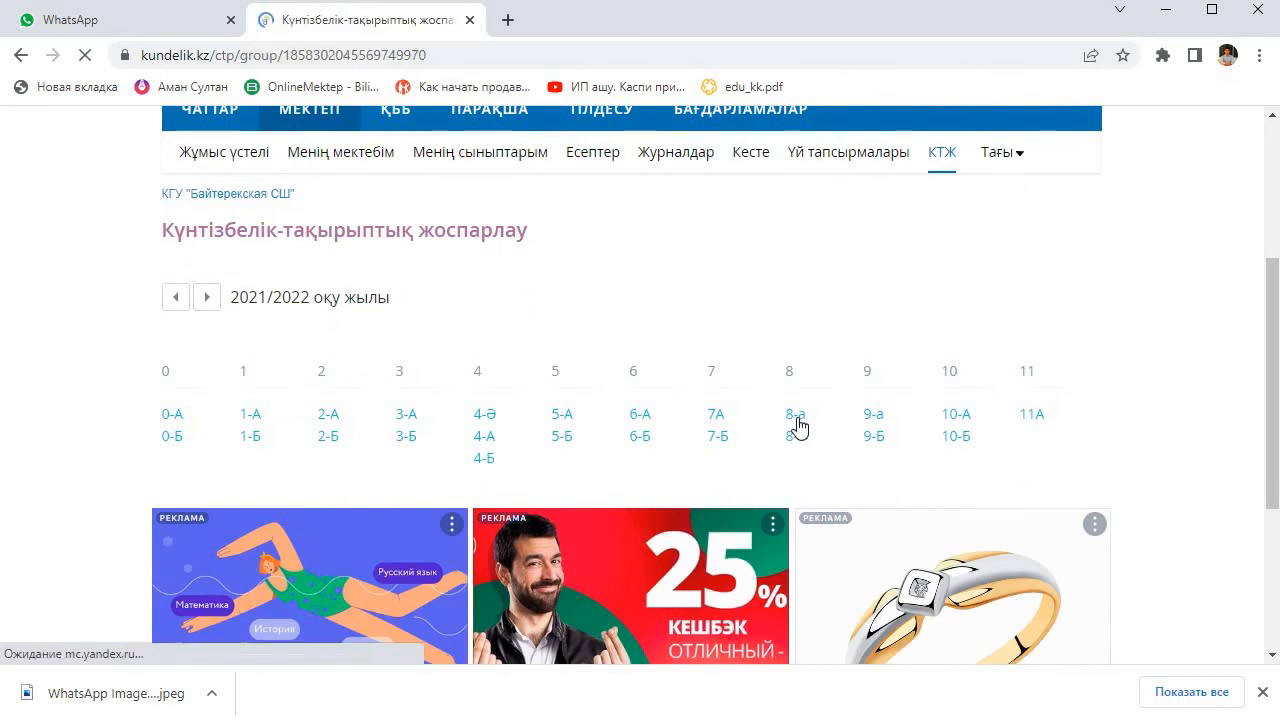
Step: Open the Геометрия plan of class 8-а for 2021/2022 and look through its topics
{"action": "scroll", "coordinate": [297, 443], "scroll_direction": "down", "scroll_amount": 1}
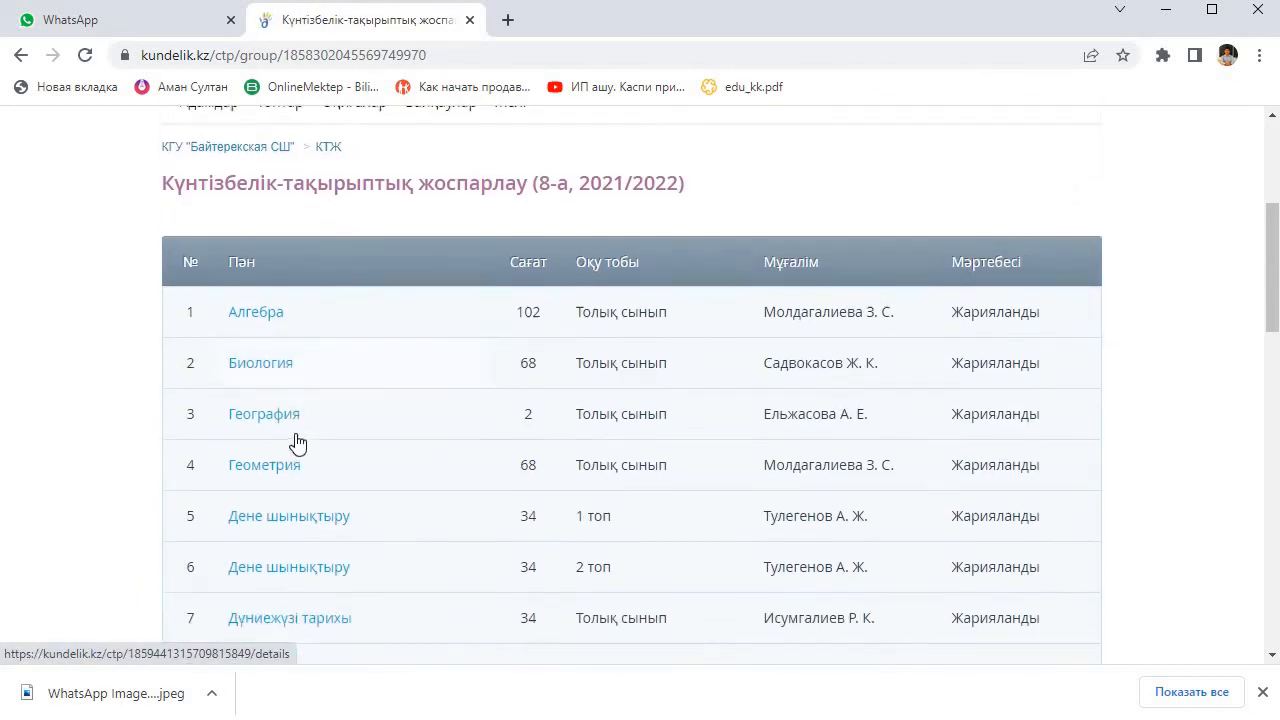
{"action": "left_click", "coordinate": [287, 427]}
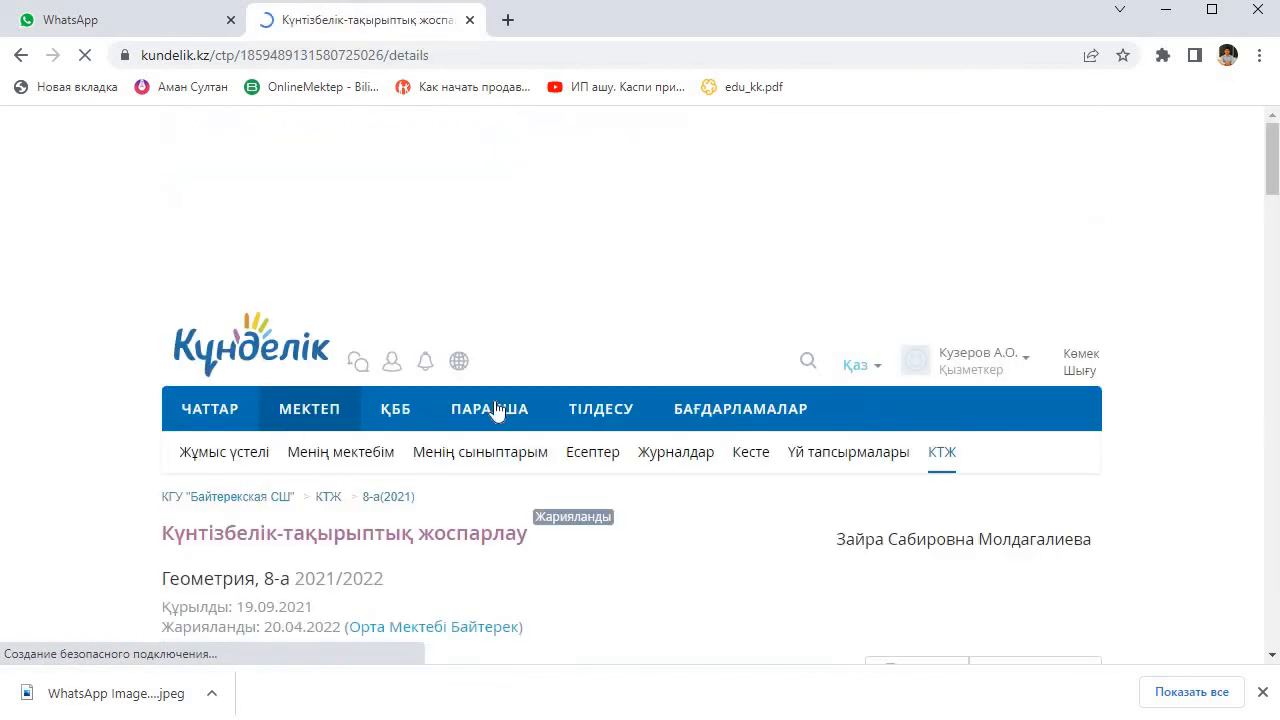
{"action": "scroll", "coordinate": [857, 414], "scroll_direction": "down", "scroll_amount": 6}
{"action": "scroll", "coordinate": [857, 418], "scroll_direction": "down", "scroll_amount": 9}
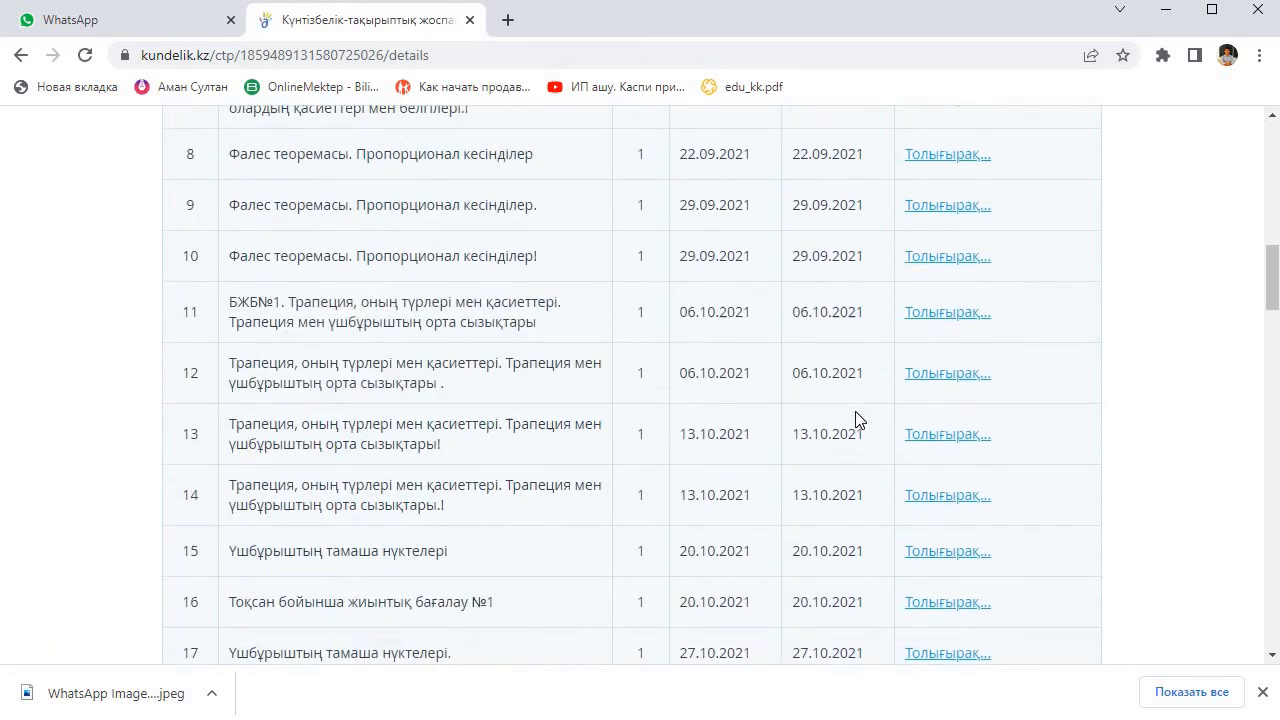
{"action": "scroll", "coordinate": [857, 419], "scroll_direction": "up", "scroll_amount": 11}
{"action": "scroll", "coordinate": [856, 419], "scroll_direction": "up", "scroll_amount": 2}
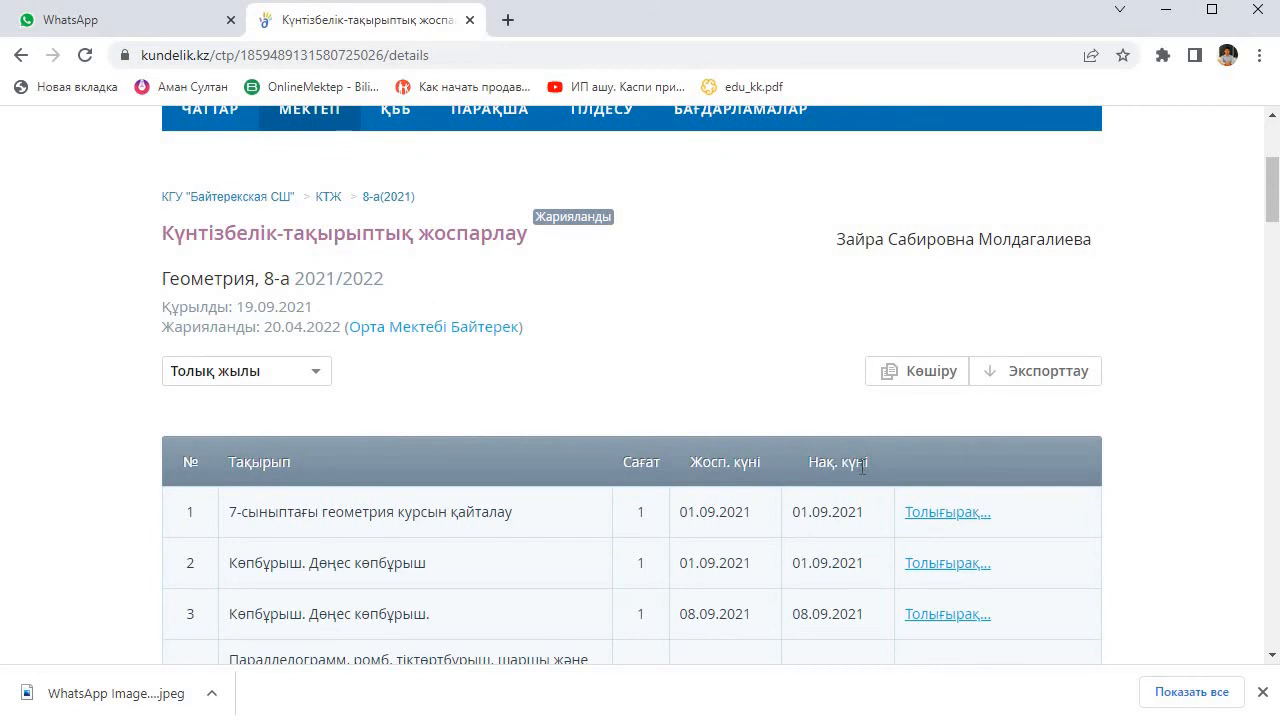
Step: Copy the Геометрия plan into the 2022-2023 school year for class 8А with the study group Негіз сын
{"action": "scroll", "coordinate": [862, 467], "scroll_direction": "down", "scroll_amount": 2}
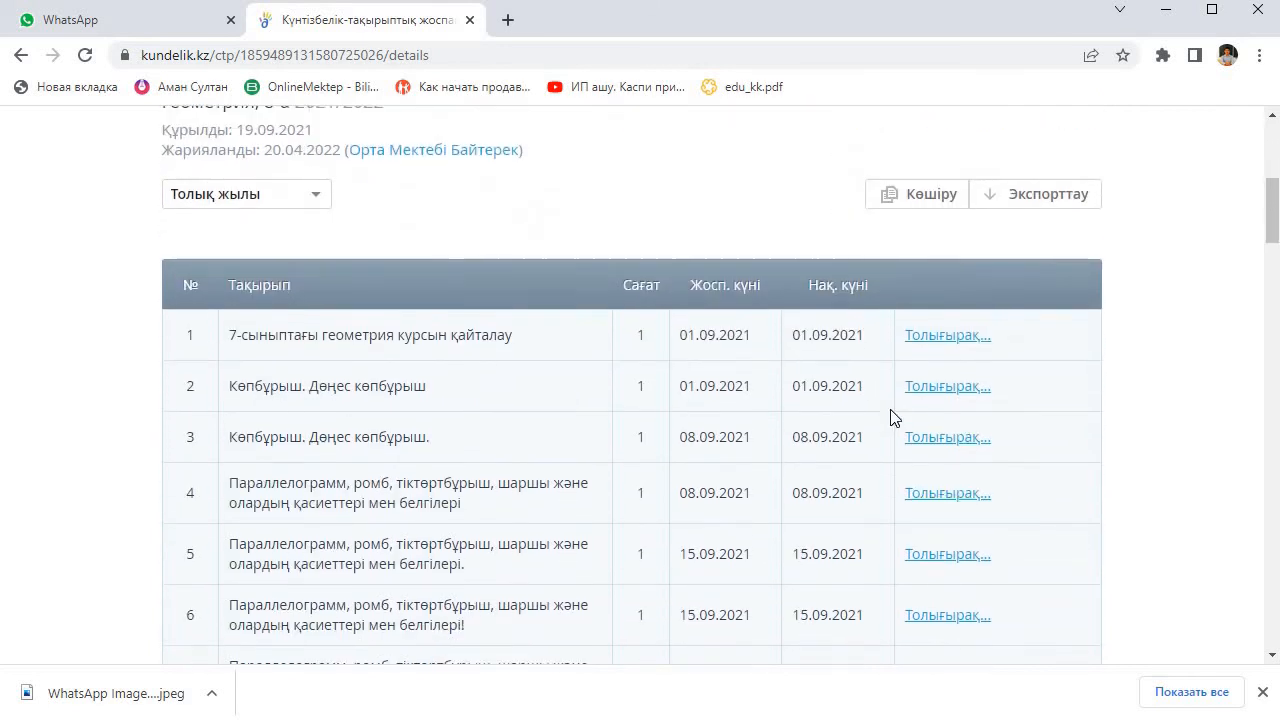
{"action": "scroll", "coordinate": [891, 417], "scroll_direction": "up", "scroll_amount": 1}
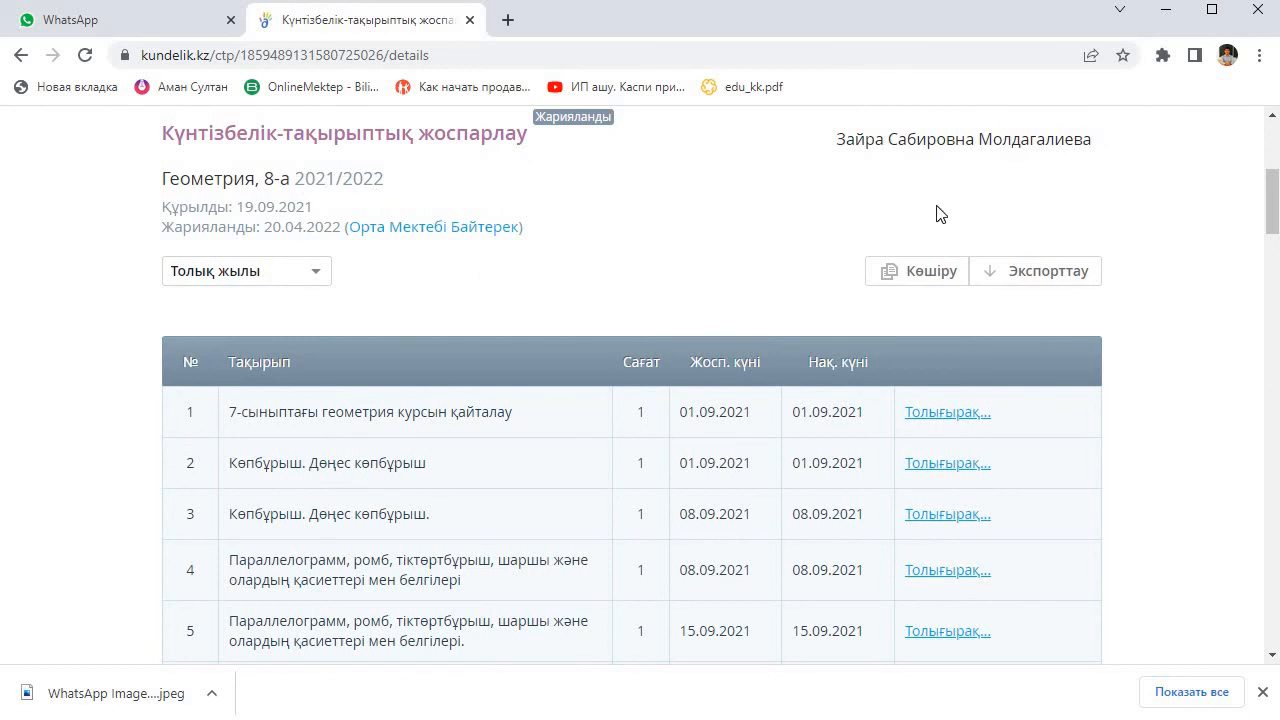
{"action": "left_click", "coordinate": [918, 274]}
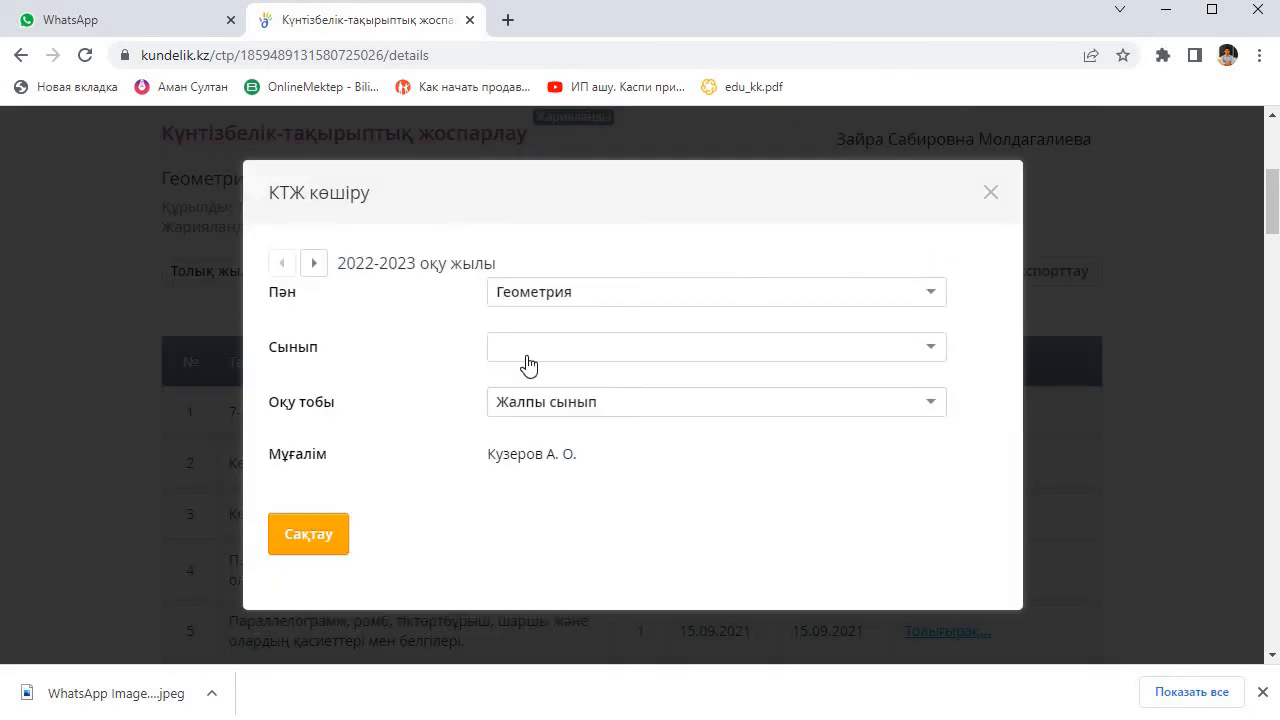
{"action": "left_click", "coordinate": [566, 357]}
{"action": "scroll", "coordinate": [560, 506], "scroll_direction": "down", "scroll_amount": 4}
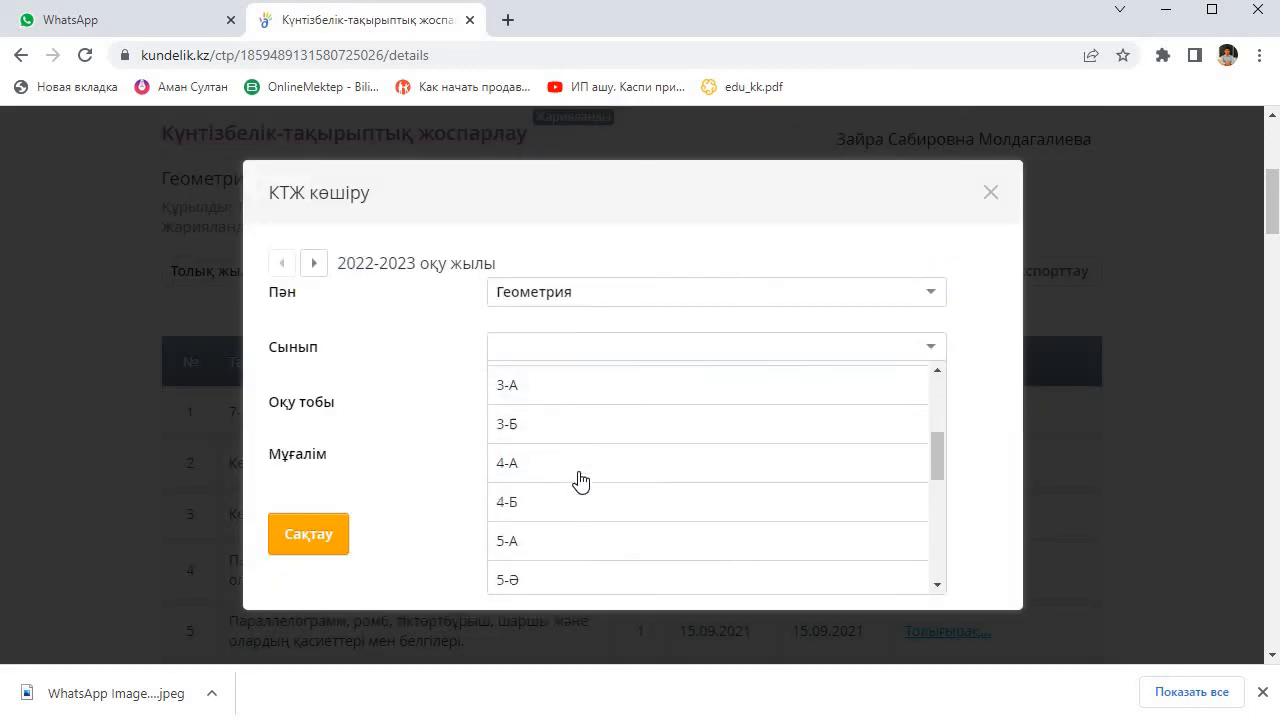
{"action": "scroll", "coordinate": [578, 480], "scroll_direction": "down", "scroll_amount": 5}
{"action": "left_click", "coordinate": [557, 484]}
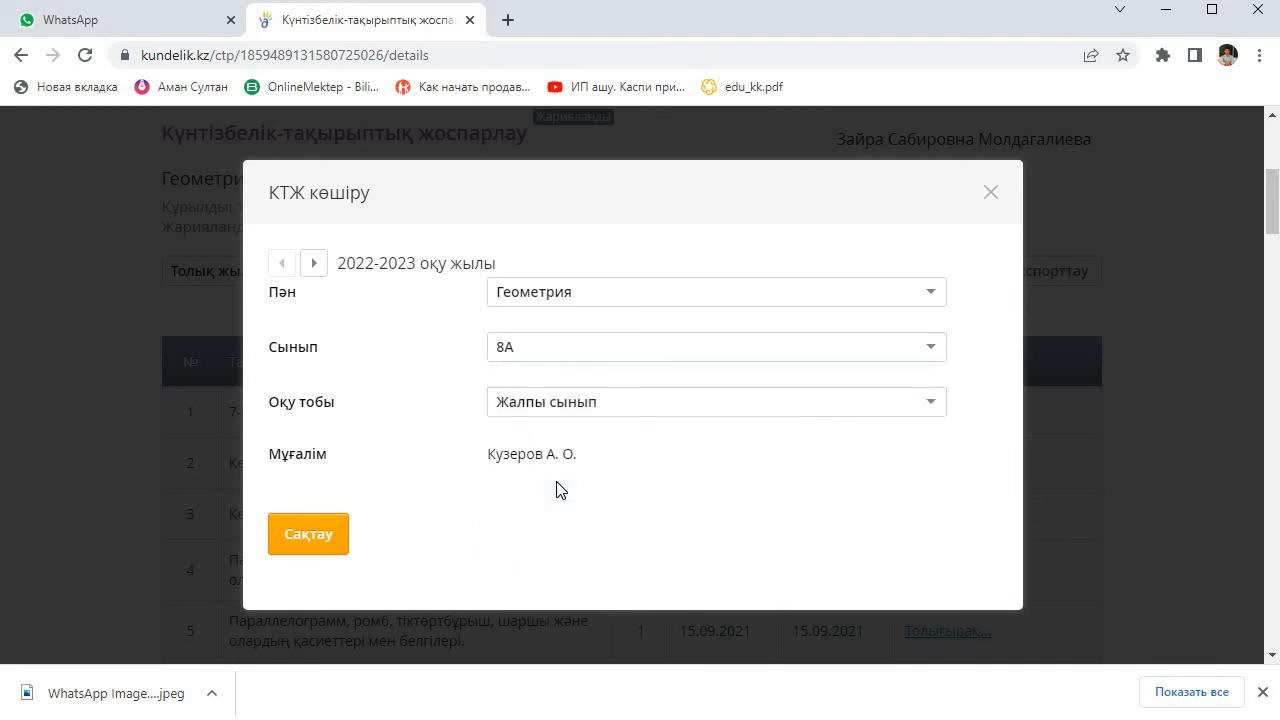
{"action": "left_click", "coordinate": [647, 400]}
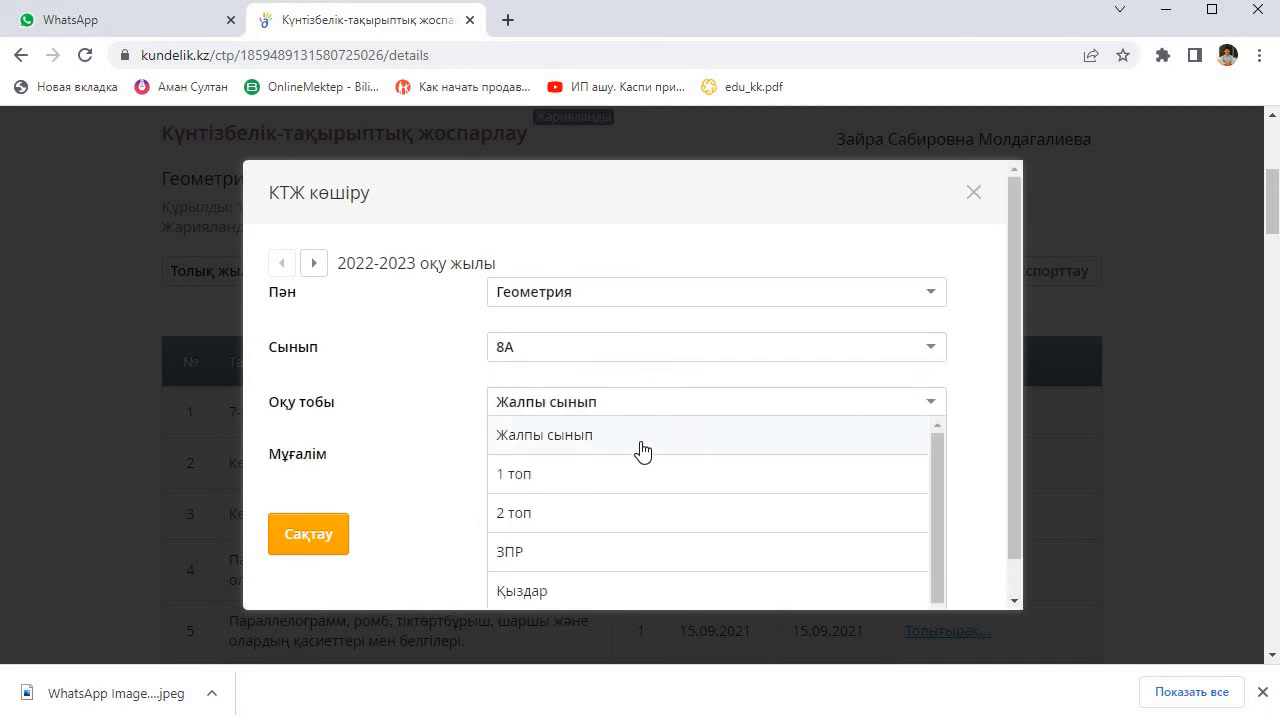
{"action": "scroll", "coordinate": [641, 452], "scroll_direction": "down", "scroll_amount": 1}
{"action": "left_click", "coordinate": [590, 590]}
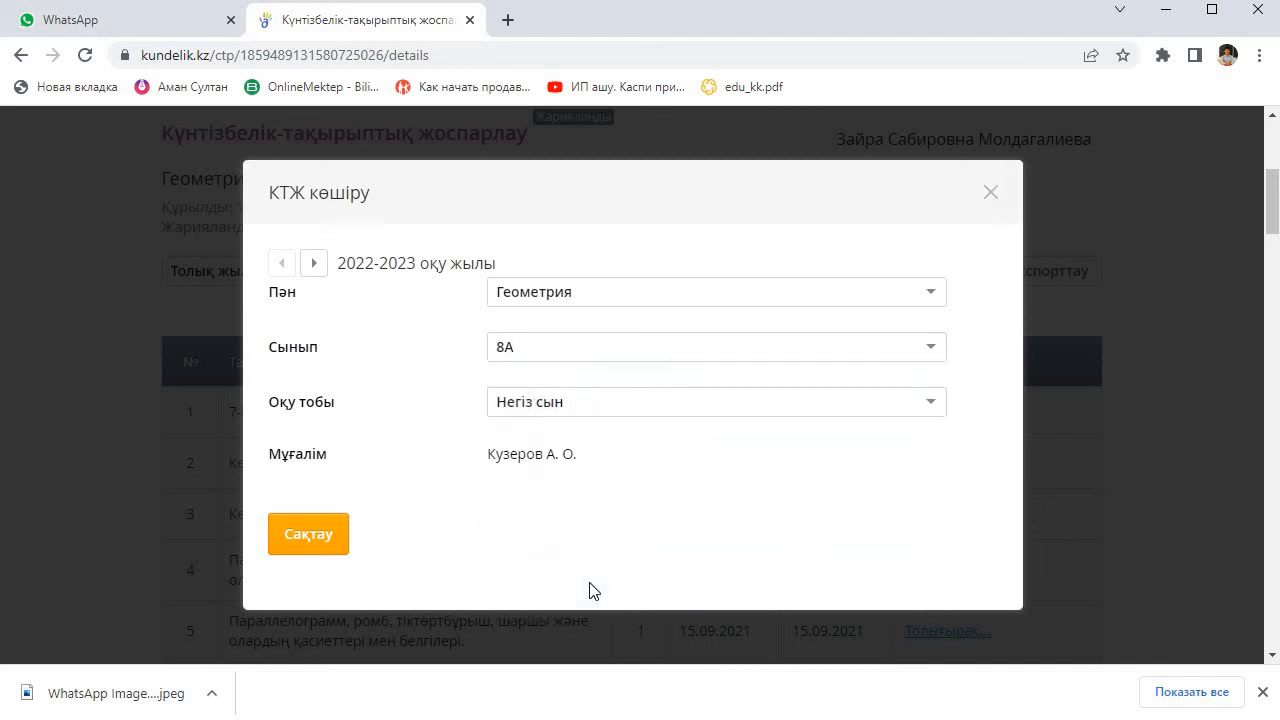
{"action": "left_click", "coordinate": [318, 537]}
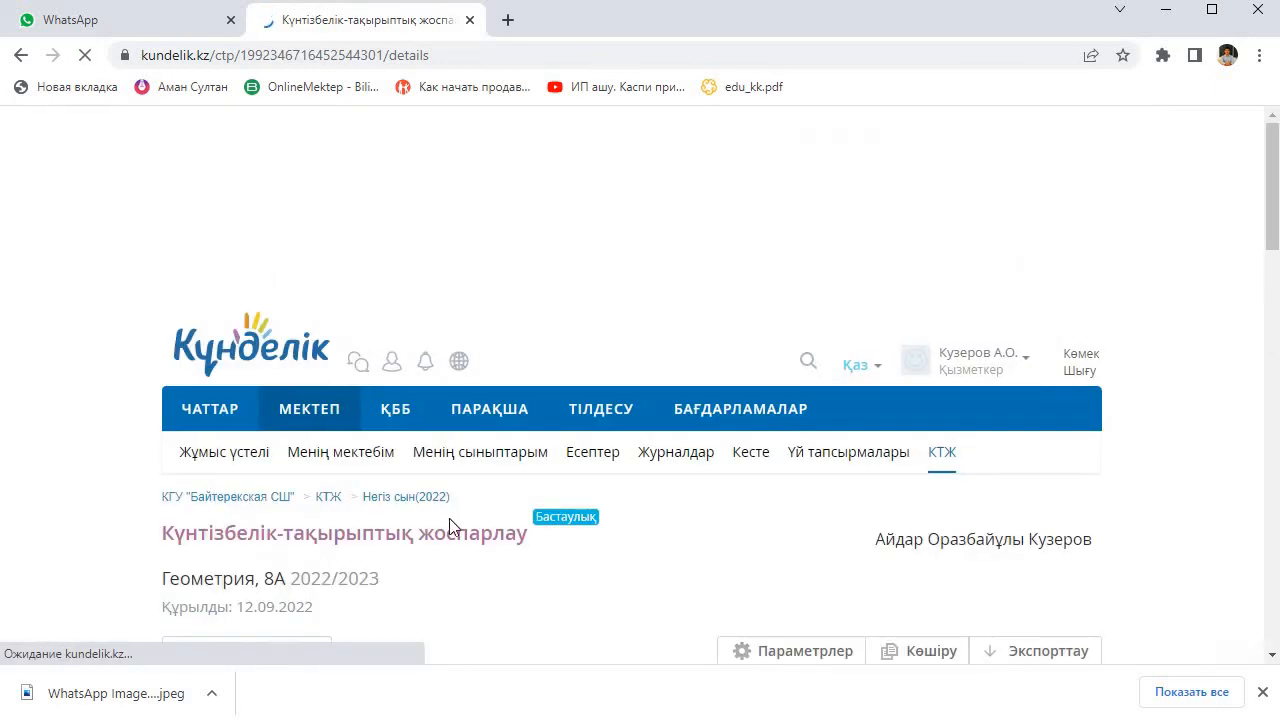
Step: Check the topics of the copied 8А Геометрия plan for 2022/2023, publish it and return to viewing it
{"action": "scroll", "coordinate": [882, 360], "scroll_direction": "down", "scroll_amount": 3}
{"action": "scroll", "coordinate": [881, 360], "scroll_direction": "down", "scroll_amount": 17}
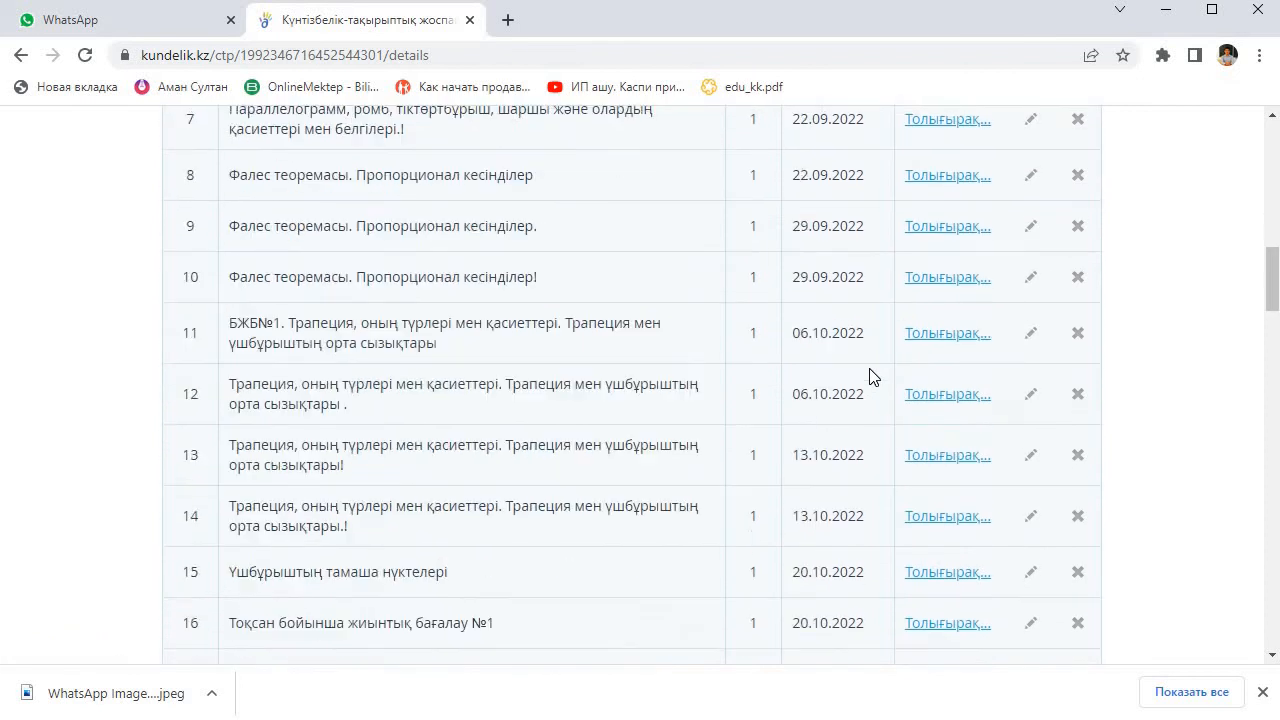
{"action": "scroll", "coordinate": [870, 370], "scroll_direction": "down", "scroll_amount": 15}
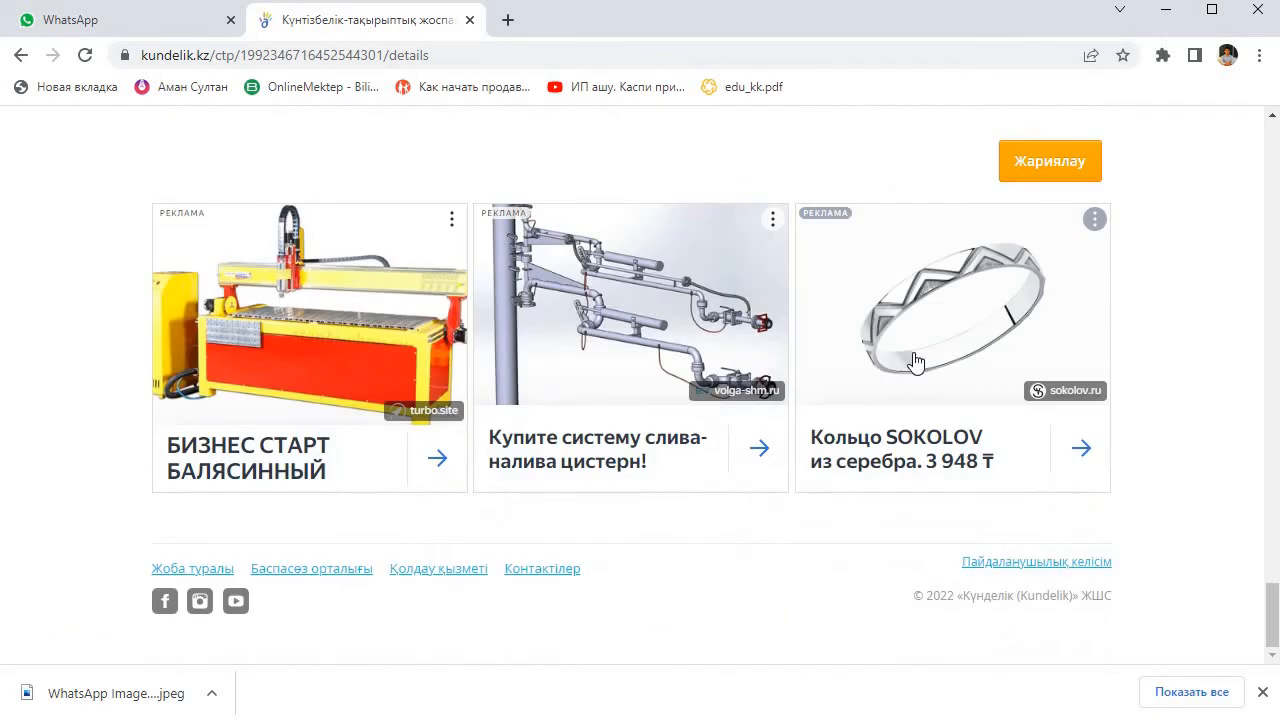
{"action": "scroll", "coordinate": [1045, 436], "scroll_direction": "up", "scroll_amount": 4}
{"action": "left_click", "coordinate": [1043, 460]}
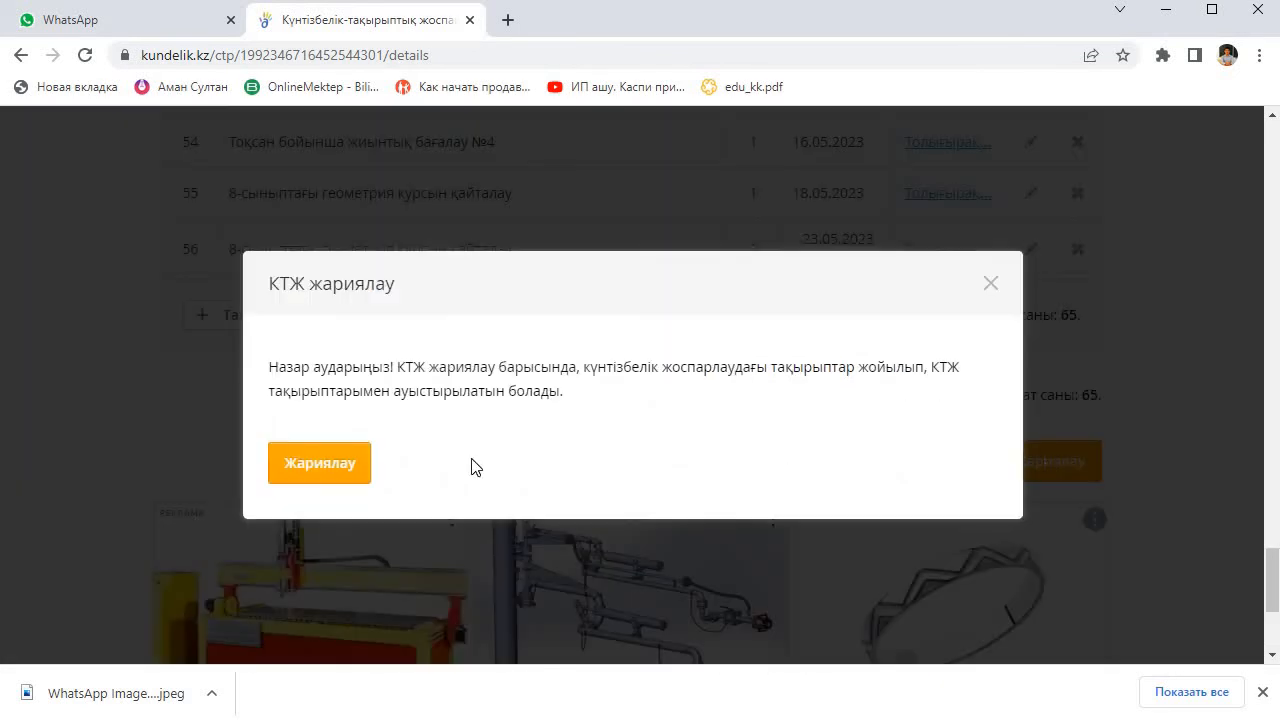
{"action": "left_click", "coordinate": [330, 462]}
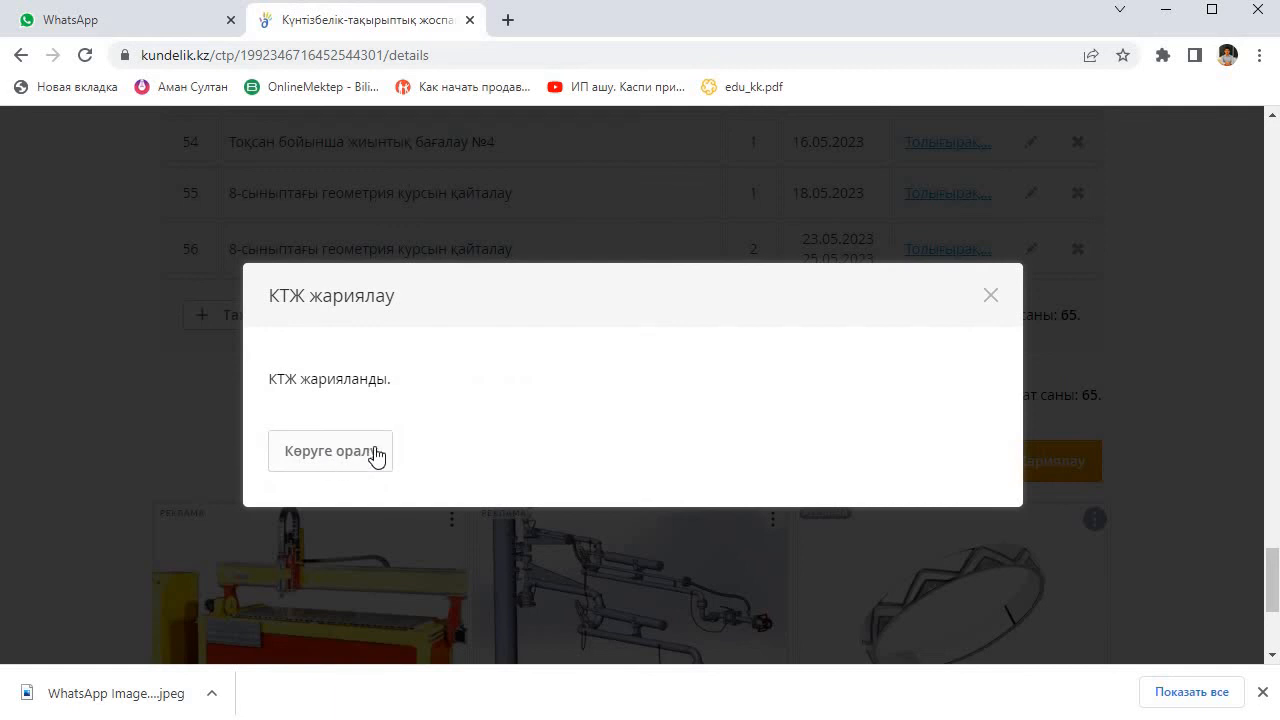
{"action": "left_click", "coordinate": [367, 457]}
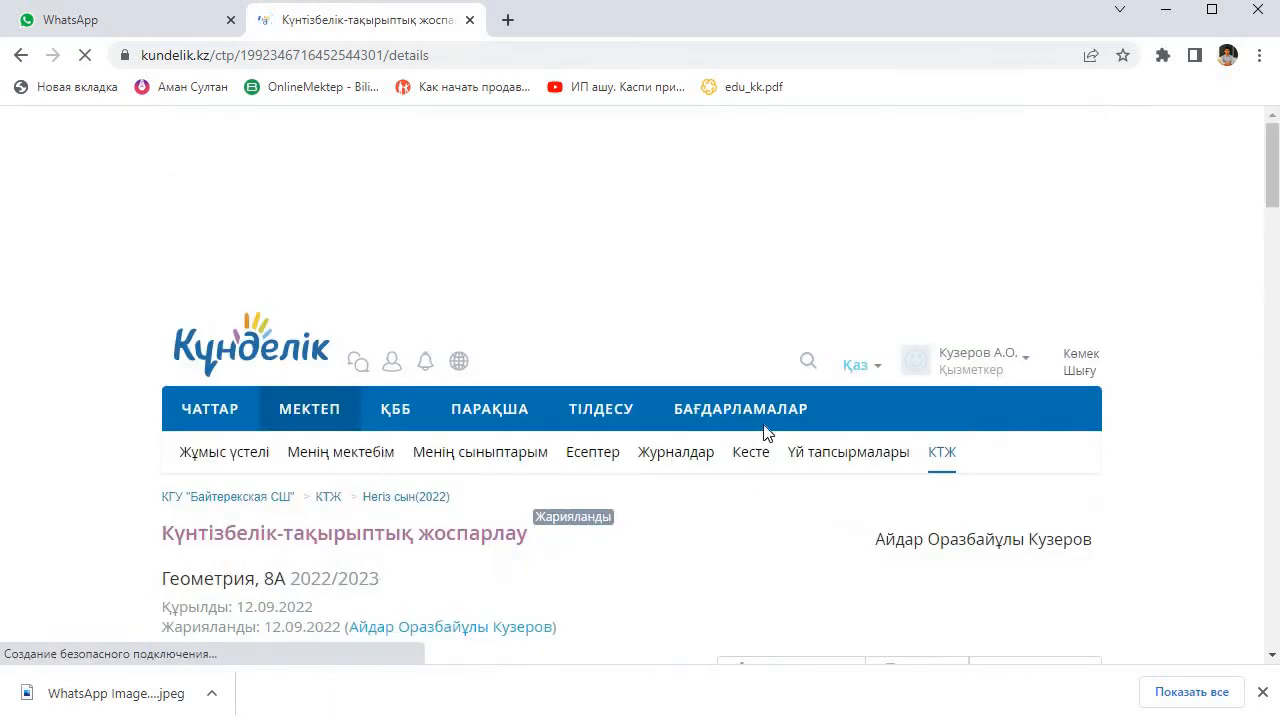
Step: Look over the topics and planned dates of the published 8А Геометрия plan for 2022/2023
{"action": "scroll", "coordinate": [790, 400], "scroll_direction": "up", "scroll_amount": 15}
{"action": "scroll", "coordinate": [790, 397], "scroll_direction": "up", "scroll_amount": 15}
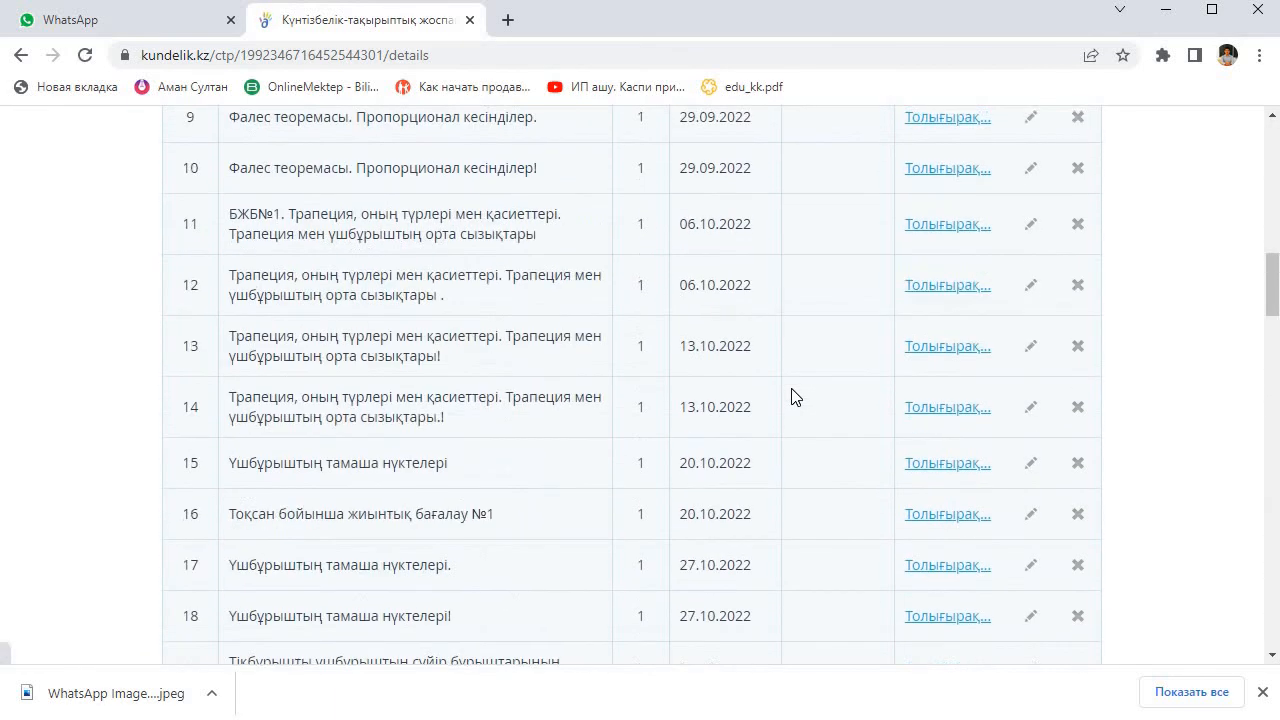
{"action": "scroll", "coordinate": [967, 380], "scroll_direction": "down", "scroll_amount": 20}
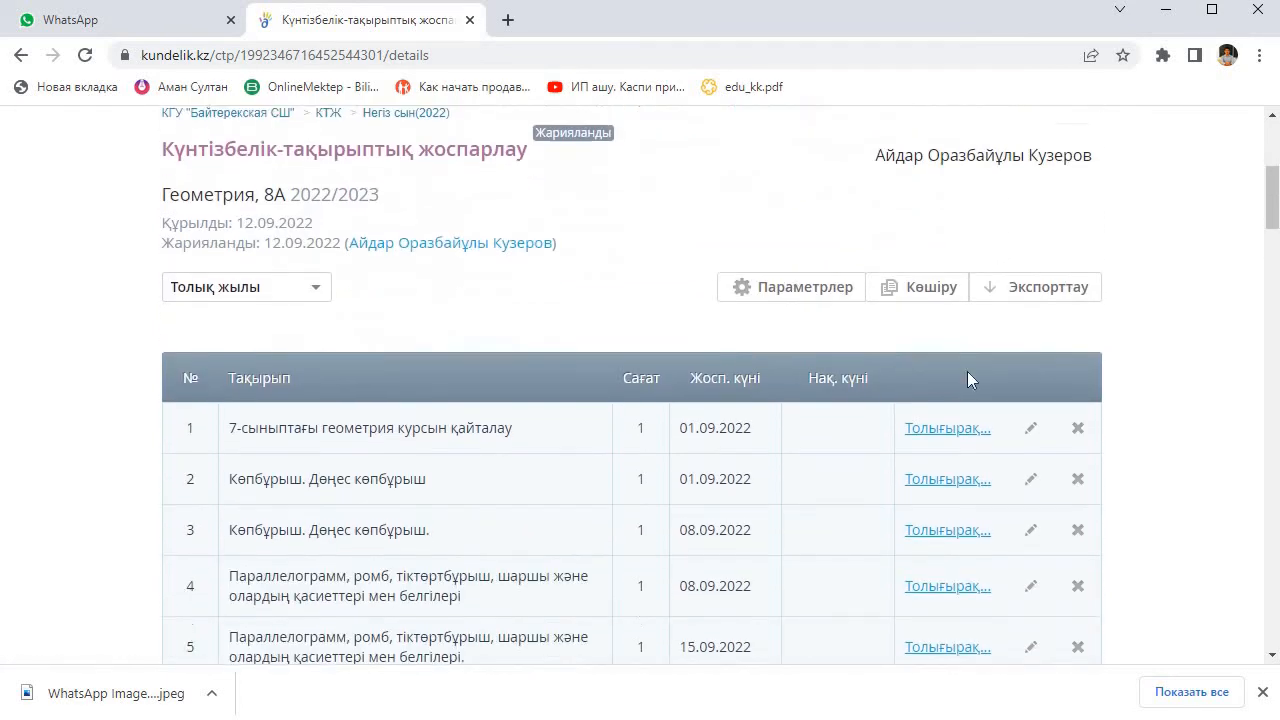
{"action": "scroll", "coordinate": [967, 380], "scroll_direction": "down", "scroll_amount": 3}
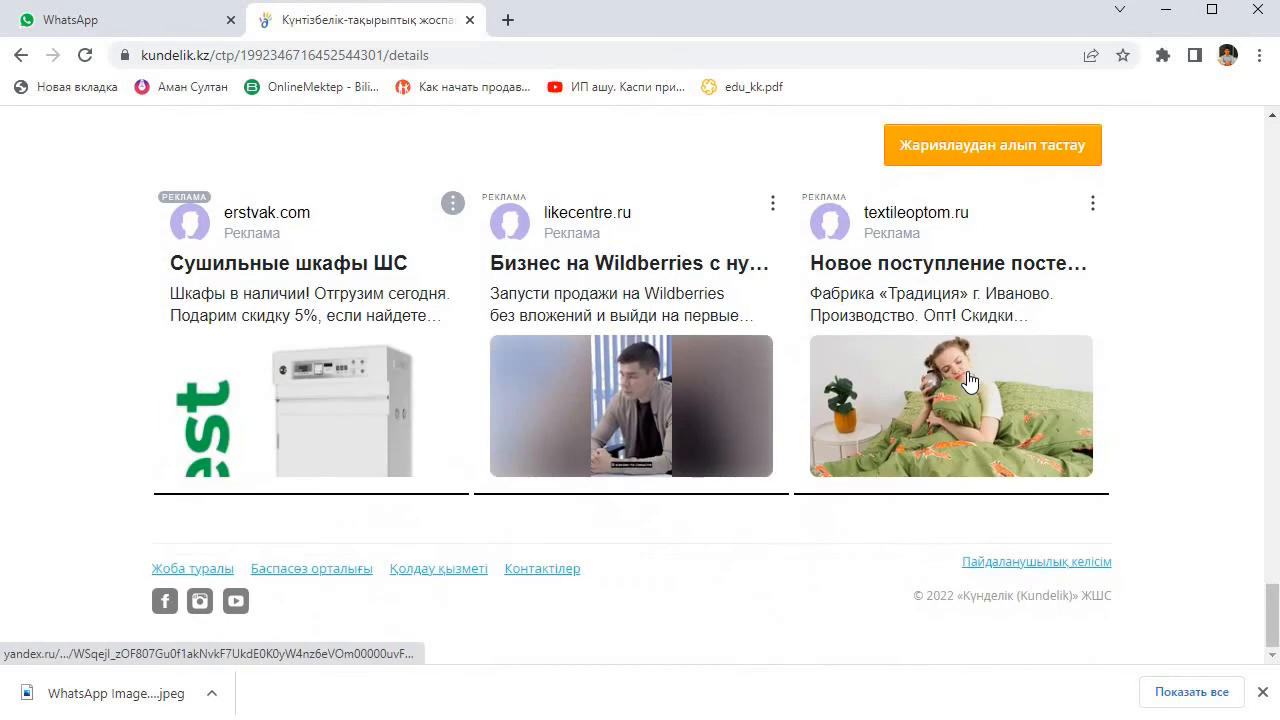
{"action": "scroll", "coordinate": [967, 380], "scroll_direction": "up", "scroll_amount": 15}
{"action": "scroll", "coordinate": [1015, 385], "scroll_direction": "up", "scroll_amount": 20}
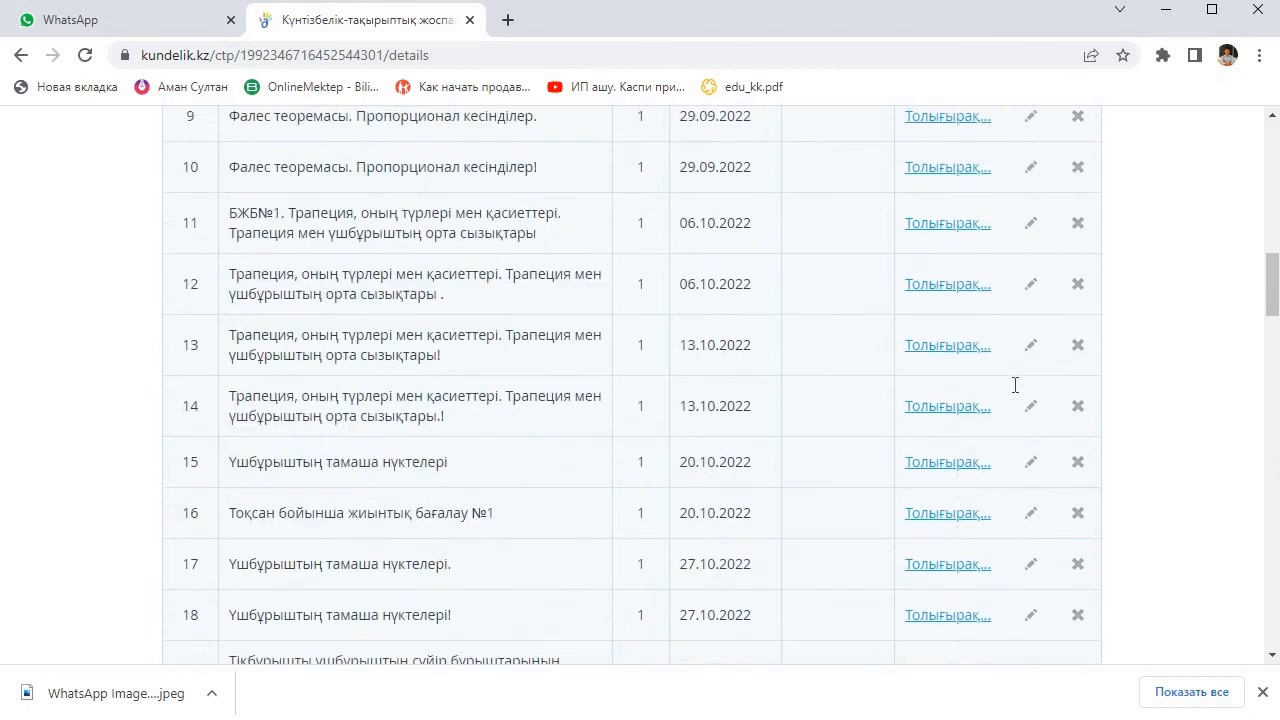
{"action": "scroll", "coordinate": [850, 404], "scroll_direction": "down", "scroll_amount": 3}
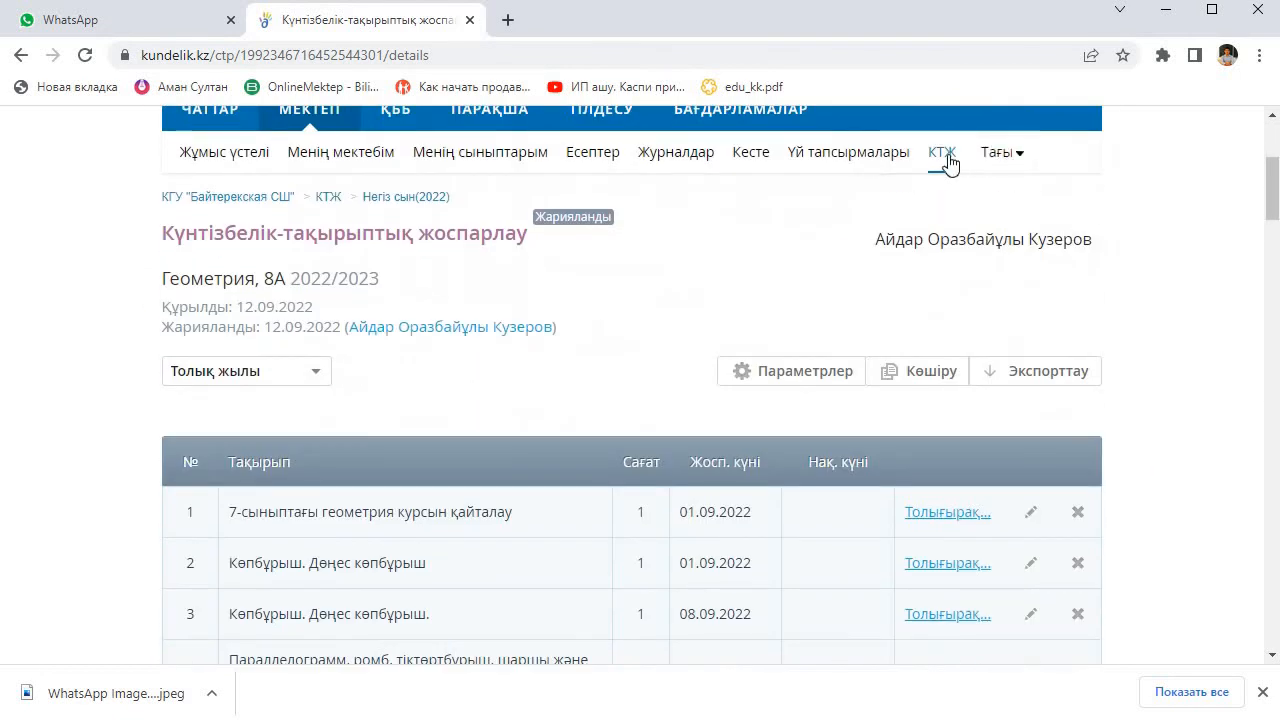
Step: Go back to the class overview of calendar-thematic plans and check class 11-А's plans for 2022/2023
{"action": "left_click", "coordinate": [948, 162]}
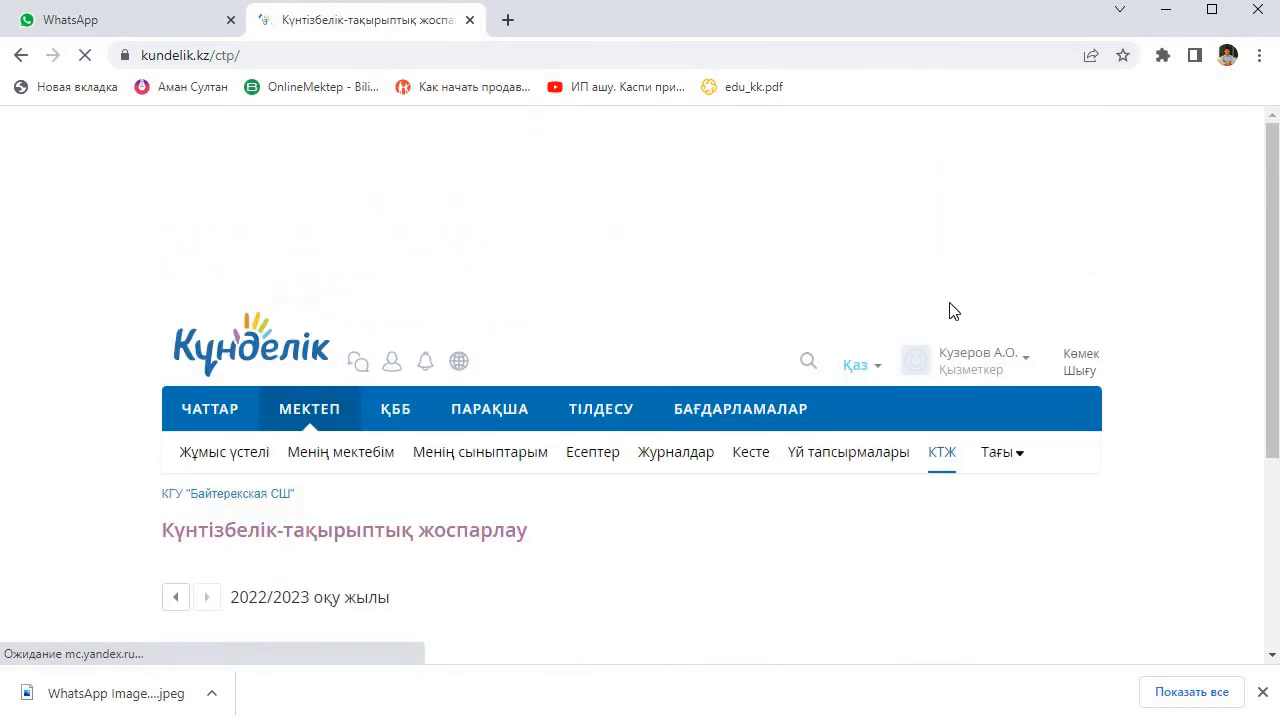
{"action": "scroll", "coordinate": [963, 420], "scroll_direction": "down", "scroll_amount": 3}
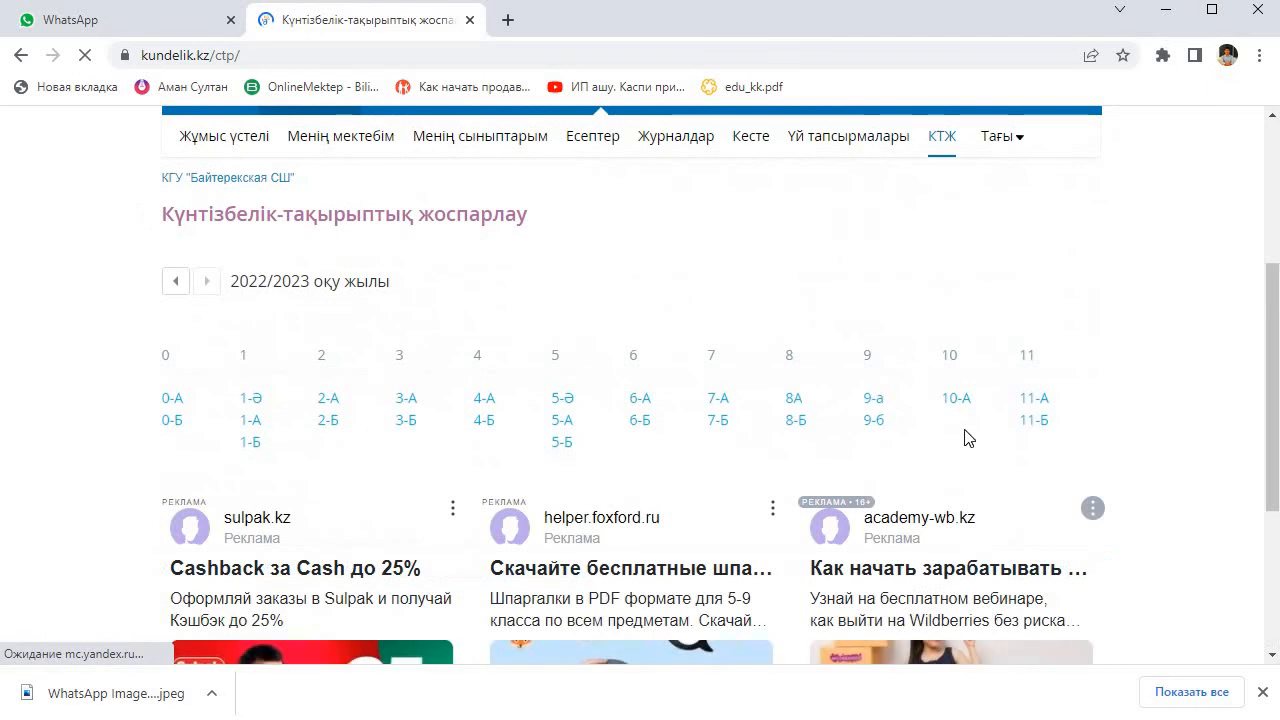
{"action": "left_click", "coordinate": [1036, 400]}
{"action": "scroll", "coordinate": [450, 400], "scroll_direction": "down", "scroll_amount": 3}
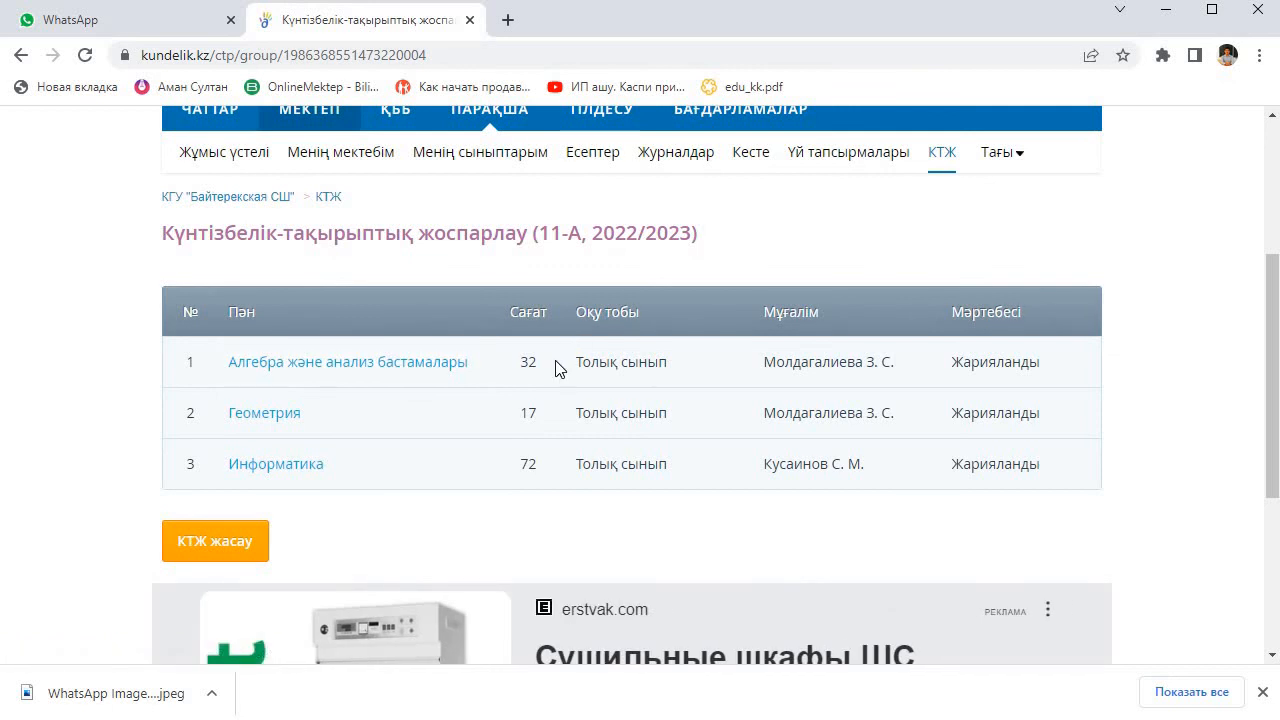
{"action": "scroll", "coordinate": [970, 320], "scroll_direction": "up", "scroll_amount": 1}
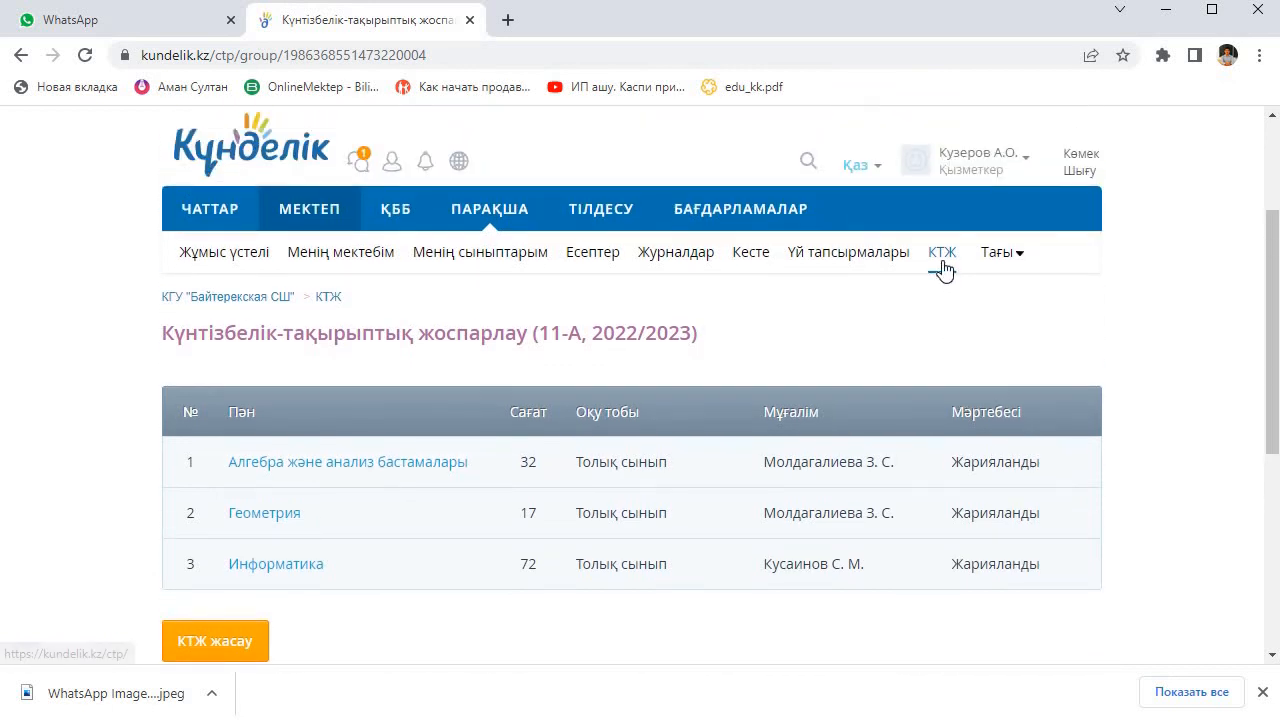
Step: Return to the class overview and check which plans class 10-А has for 2022/2023
{"action": "left_click", "coordinate": [944, 266]}
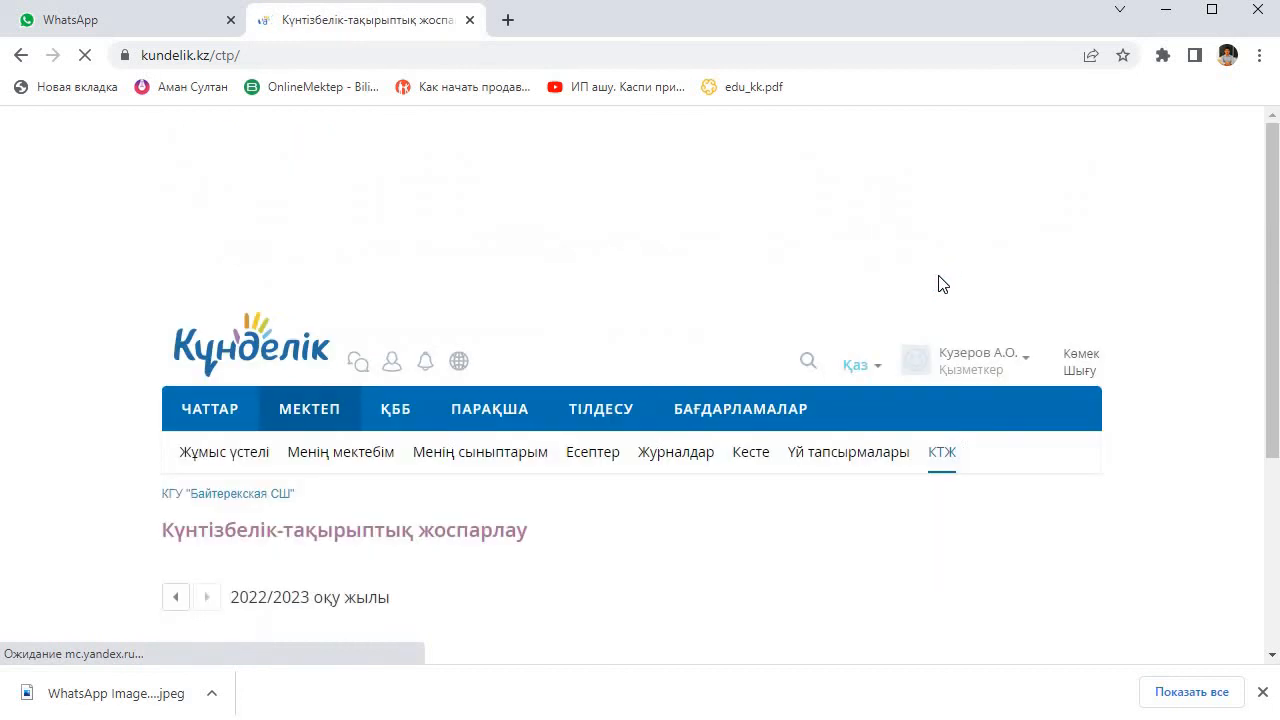
{"action": "scroll", "coordinate": [714, 400], "scroll_direction": "down", "scroll_amount": 1}
{"action": "left_click", "coordinate": [962, 418]}
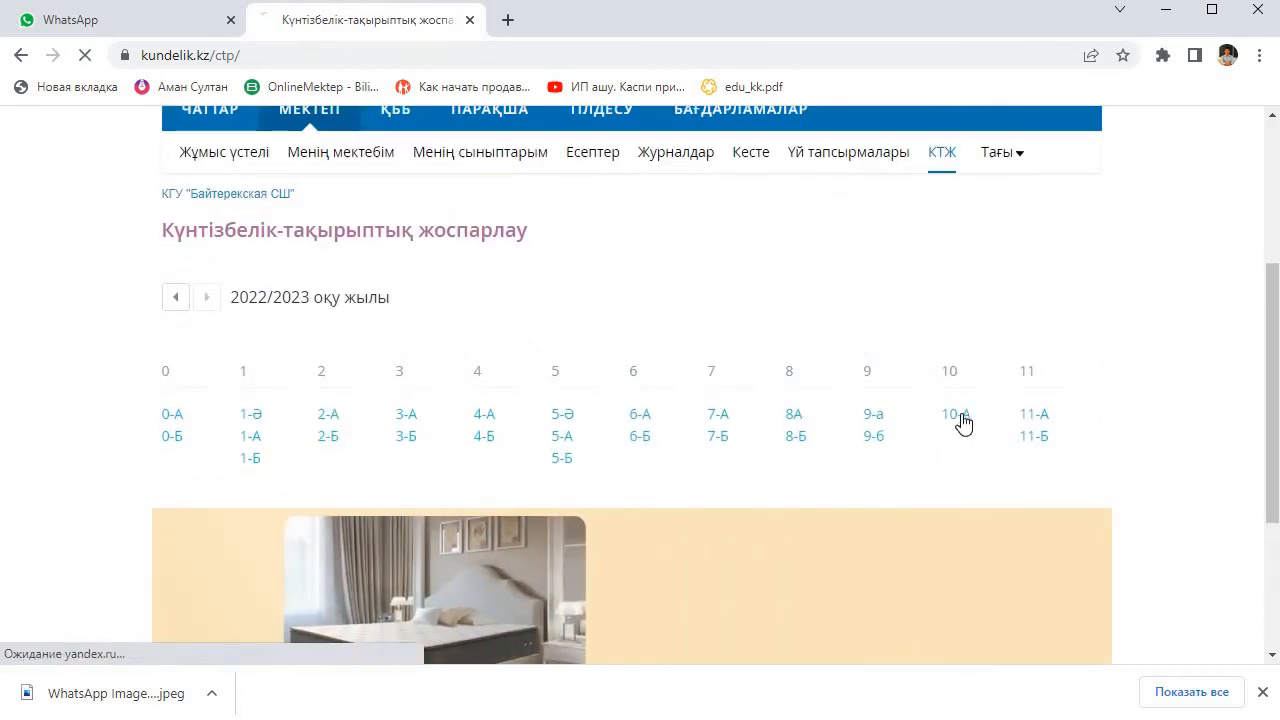
{"action": "scroll", "coordinate": [711, 471], "scroll_direction": "down", "scroll_amount": 3}
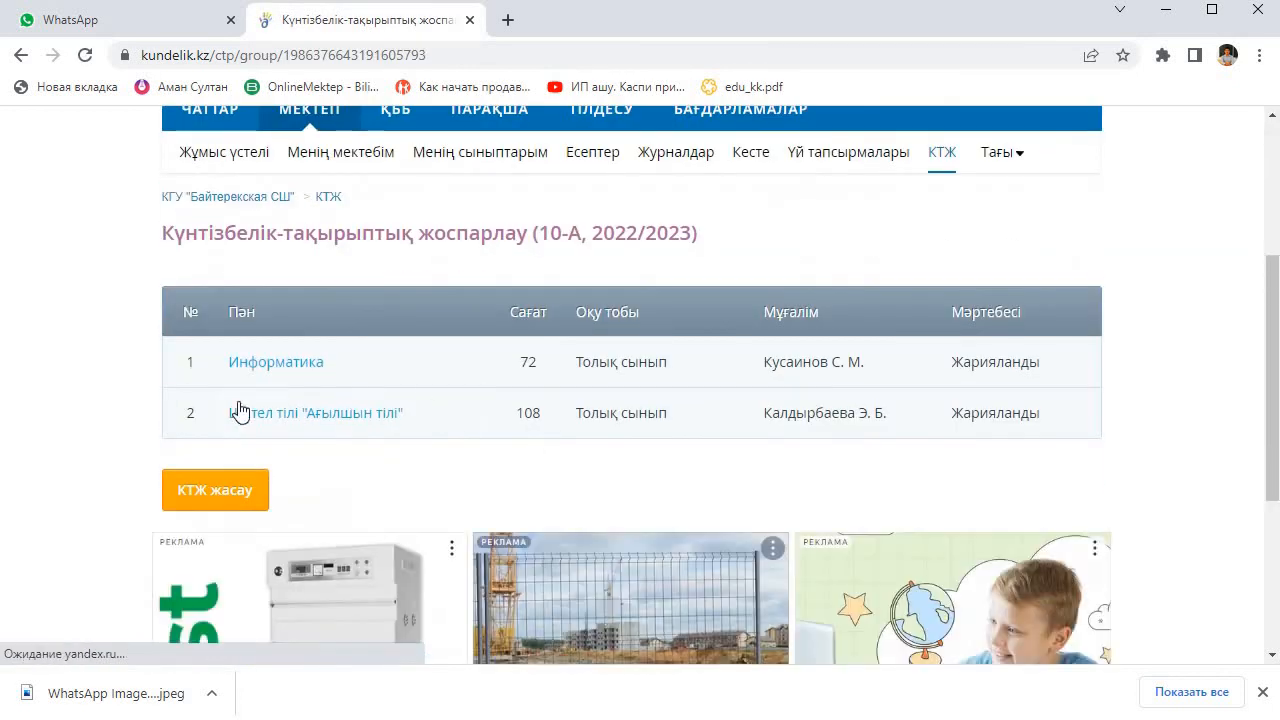
{"action": "scroll", "coordinate": [686, 369], "scroll_direction": "up", "scroll_amount": 2}
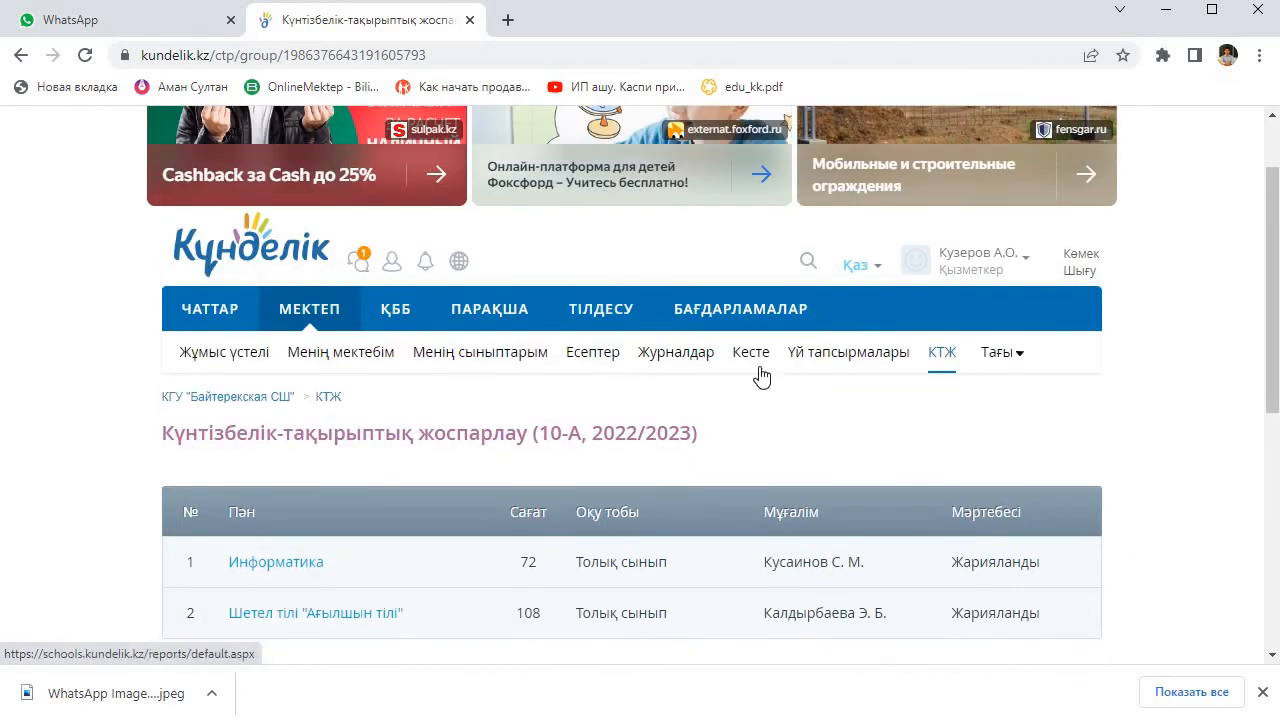
Step: Switch the class overview to the 2021/2022 school year and look through class 10-А's list of plans
{"action": "left_click", "coordinate": [940, 358]}
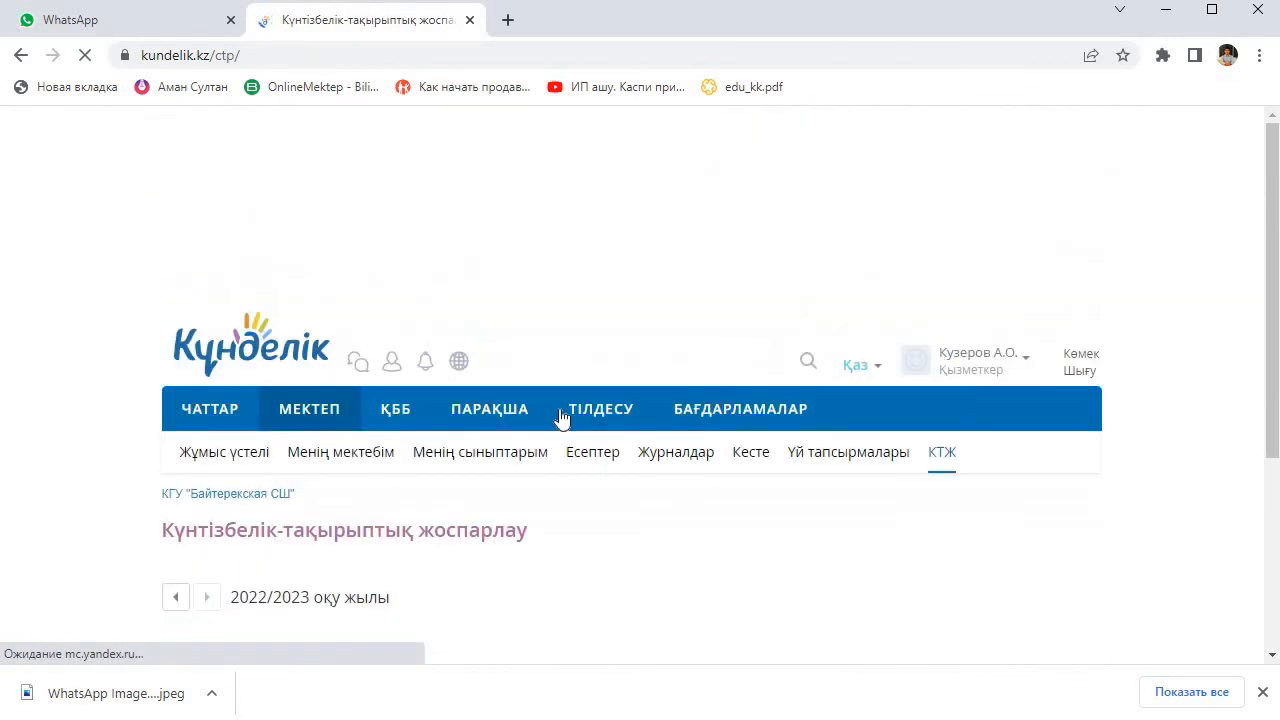
{"action": "left_click", "coordinate": [175, 400]}
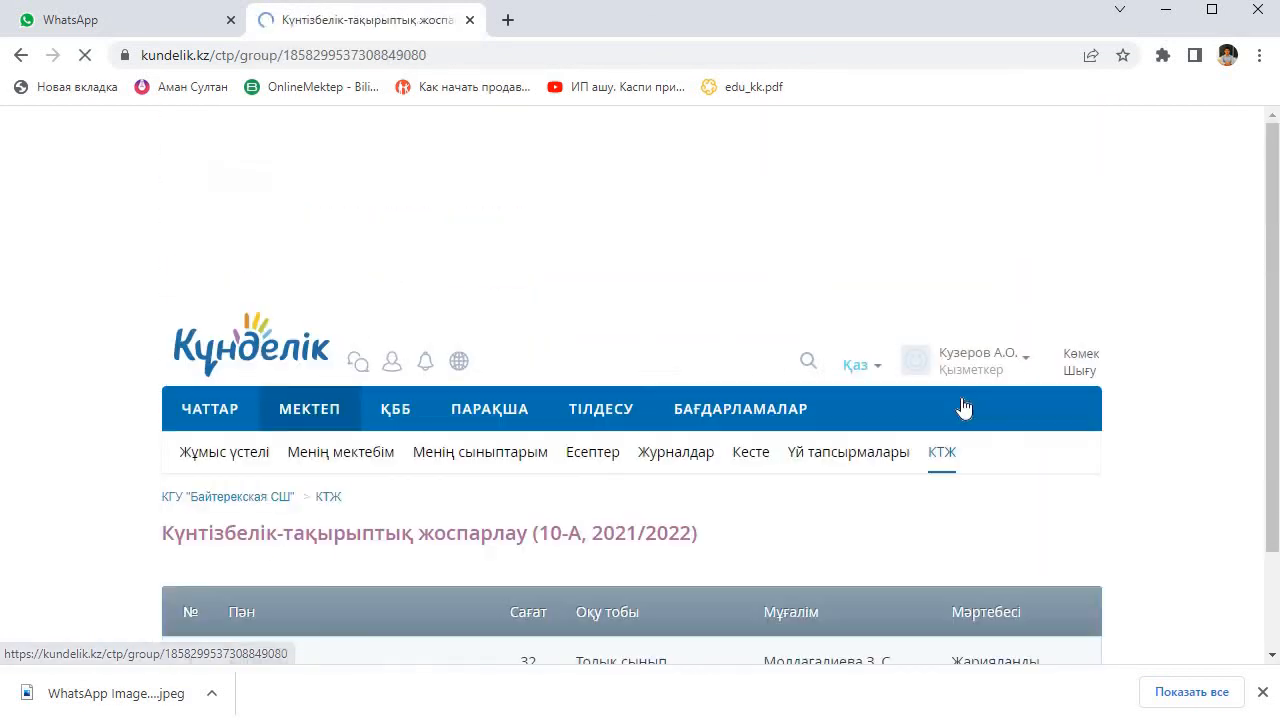
{"action": "scroll", "coordinate": [369, 384], "scroll_direction": "up", "scroll_amount": 2}
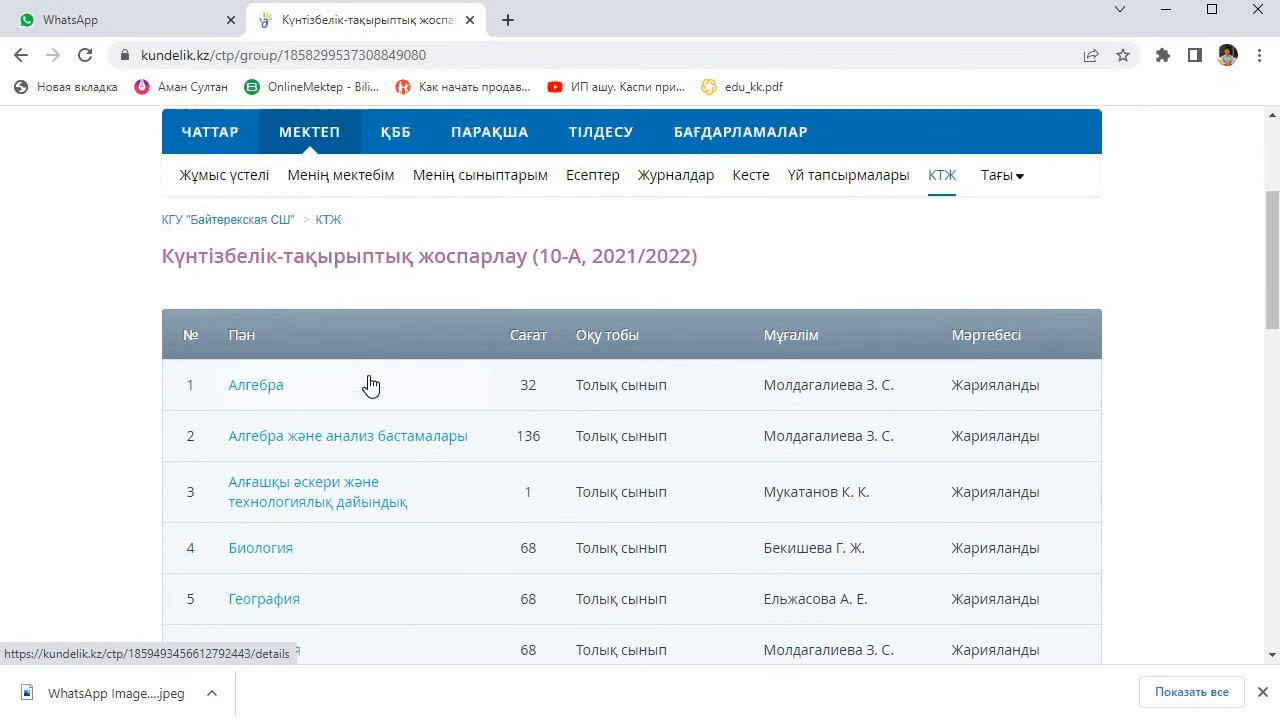
{"action": "scroll", "coordinate": [446, 462], "scroll_direction": "down", "scroll_amount": 1}
{"action": "scroll", "coordinate": [446, 462], "scroll_direction": "down", "scroll_amount": 2}
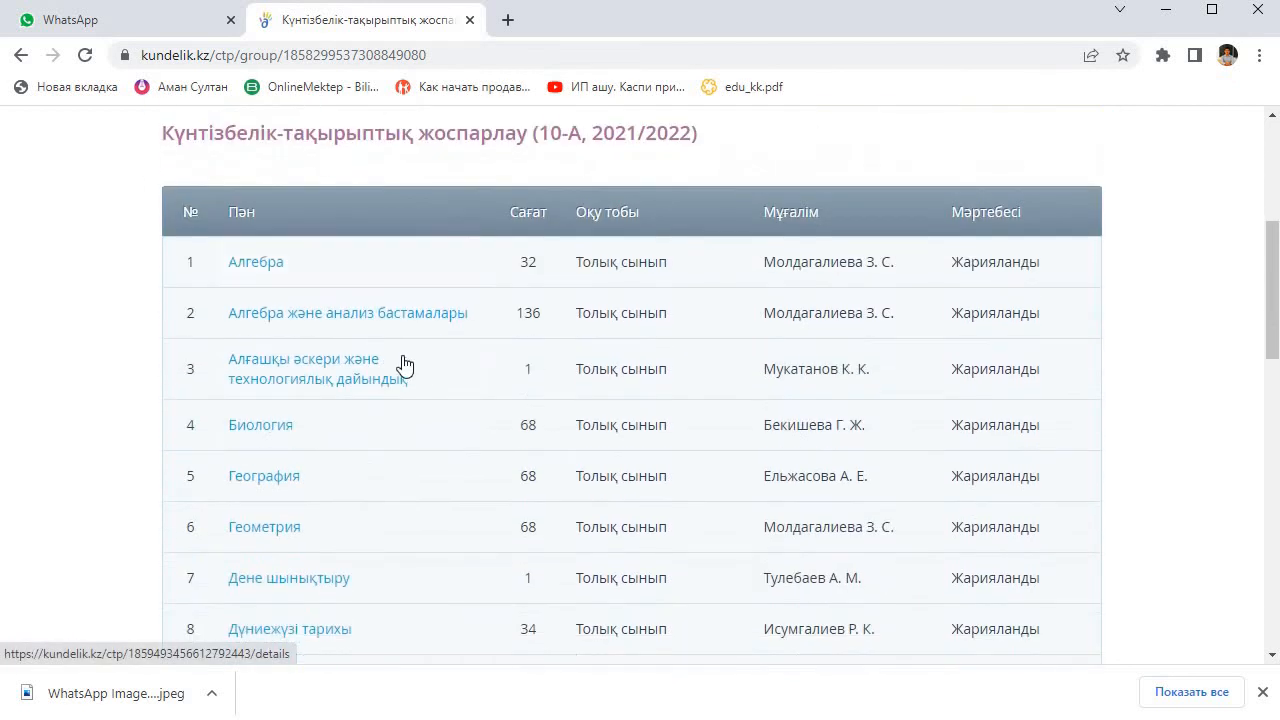
{"action": "scroll", "coordinate": [545, 369], "scroll_direction": "up", "scroll_amount": 1}
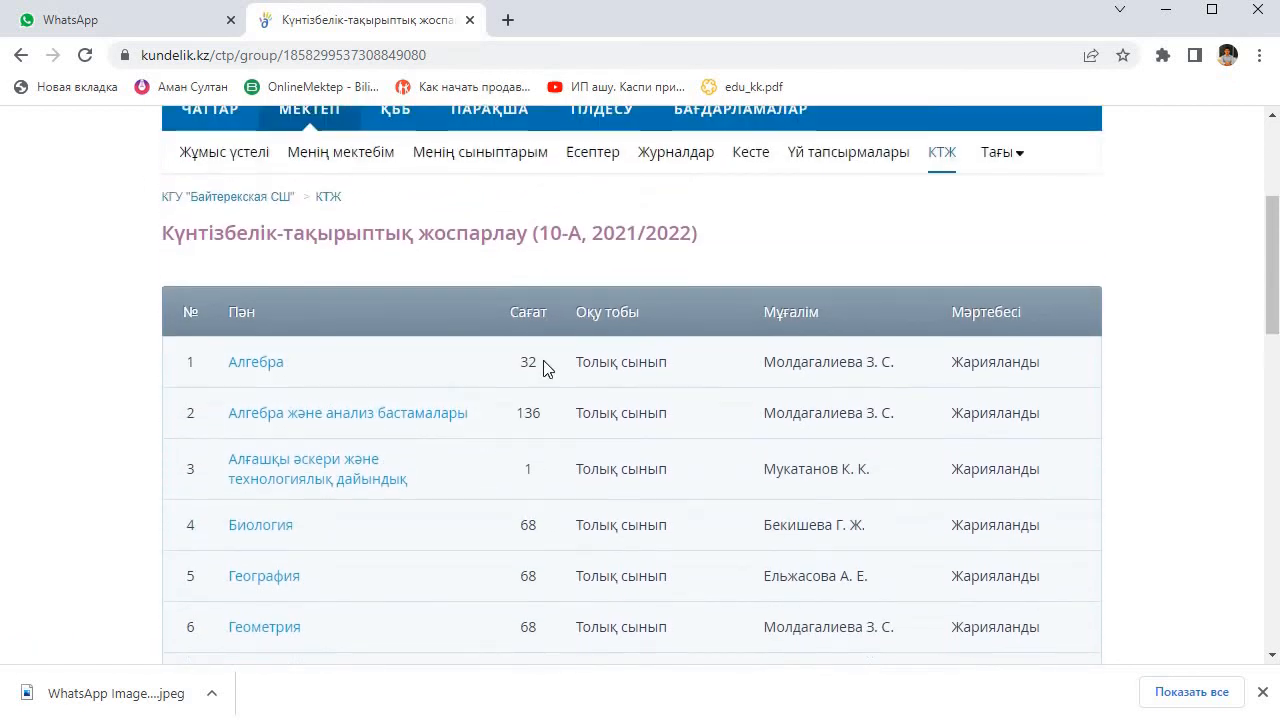
Step: Copy the 10-А Алгебра plan from 2021/2022 into the 2022-2023 school year for class 10-А, study group Жалпы сынып
{"action": "left_click", "coordinate": [273, 373]}
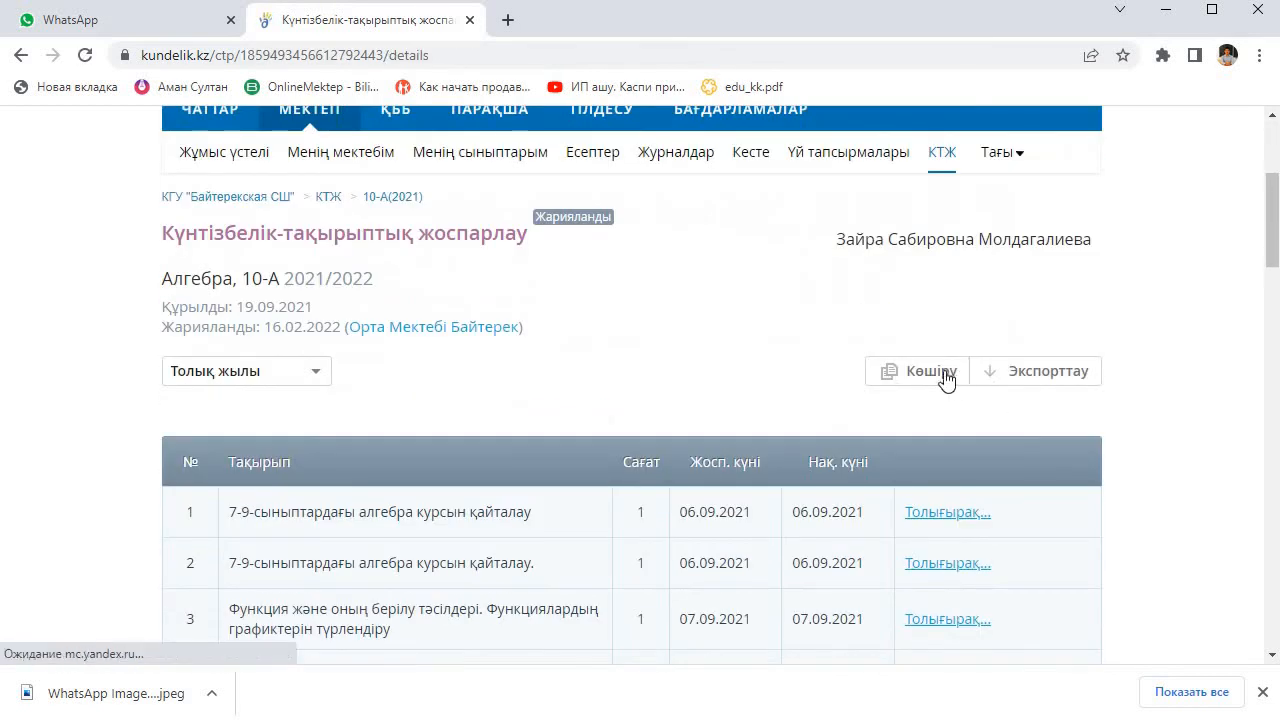
{"action": "left_click", "coordinate": [920, 376]}
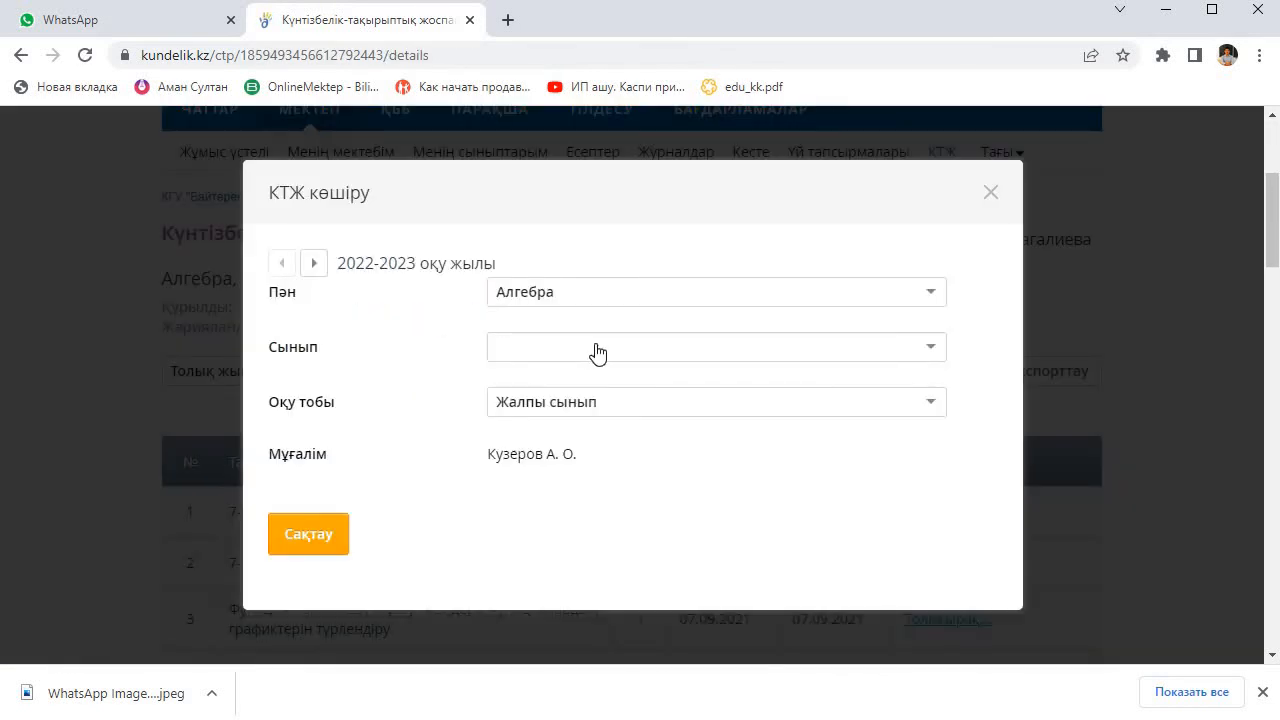
{"action": "left_click", "coordinate": [597, 353]}
{"action": "scroll", "coordinate": [560, 465], "scroll_direction": "down", "scroll_amount": 6}
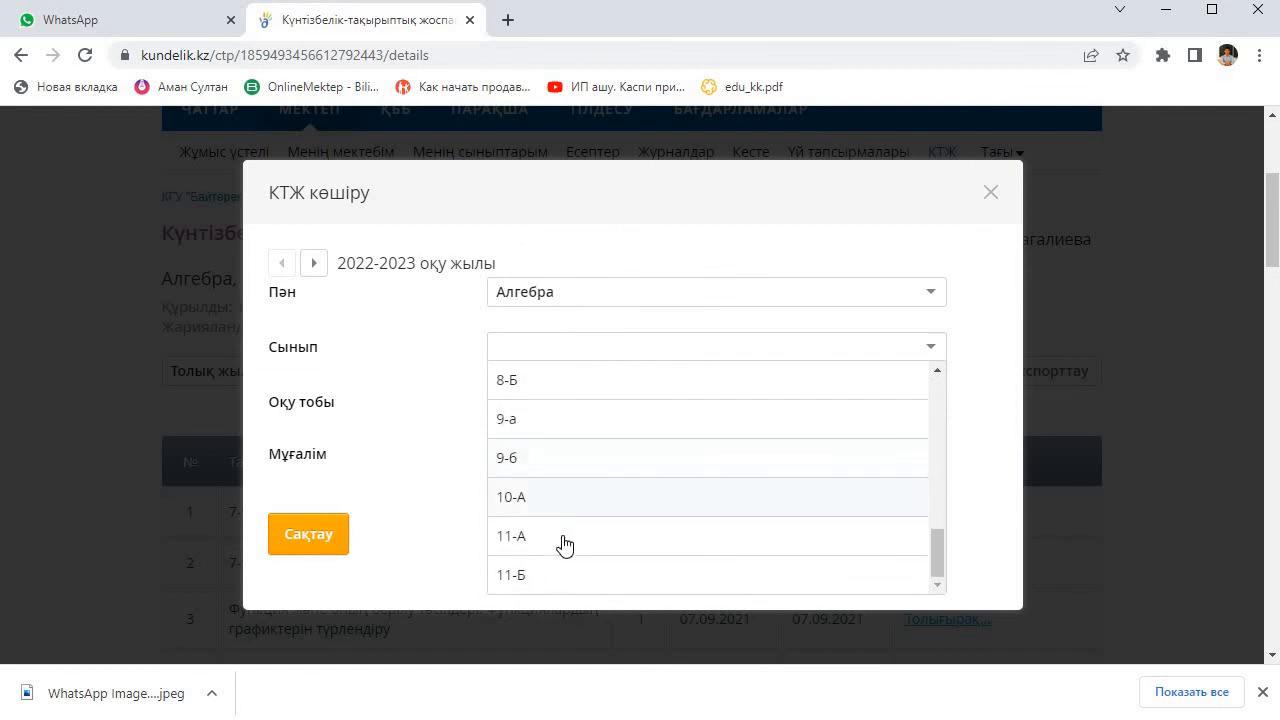
{"action": "left_click", "coordinate": [561, 540]}
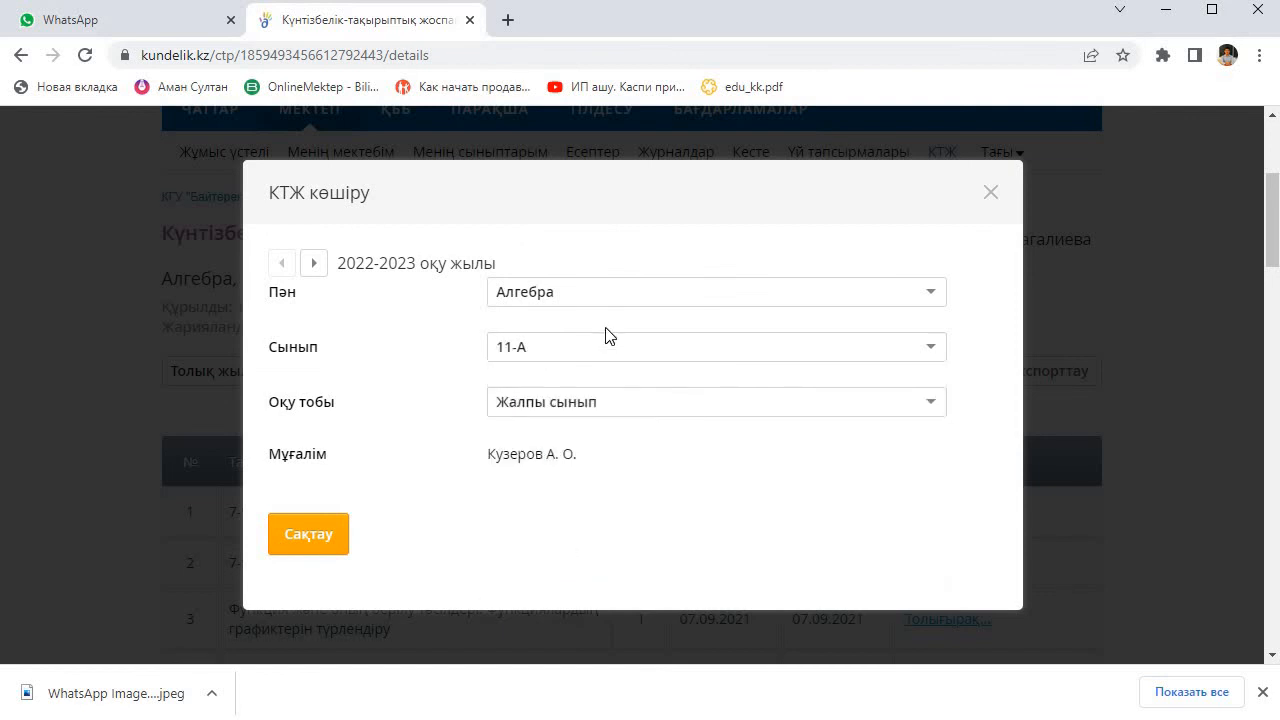
{"action": "left_click", "coordinate": [607, 352]}
{"action": "left_click", "coordinate": [574, 500]}
{"action": "left_click", "coordinate": [632, 404]}
{"action": "left_click", "coordinate": [620, 437]}
{"action": "left_click", "coordinate": [327, 541]}
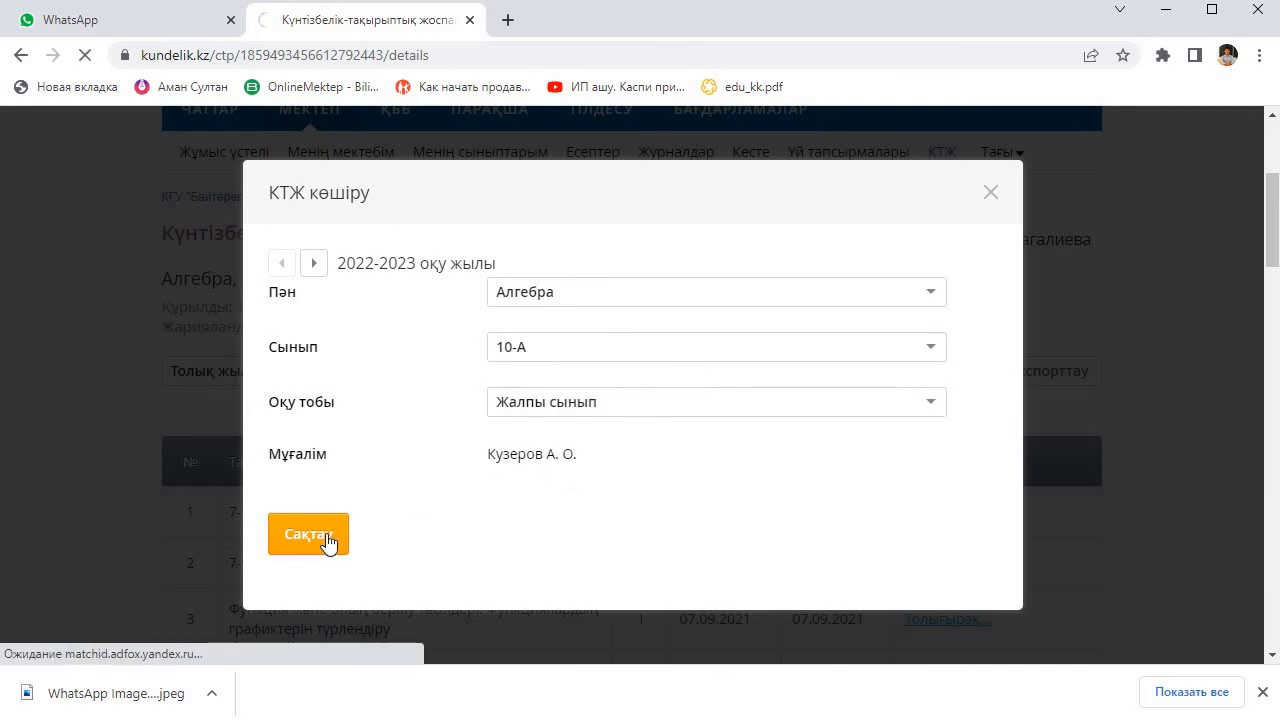
Step: Publish the copied 10-А Алгебра plan for 2022/2023 and return to viewing it
{"action": "scroll", "coordinate": [889, 494], "scroll_direction": "down", "scroll_amount": 10}
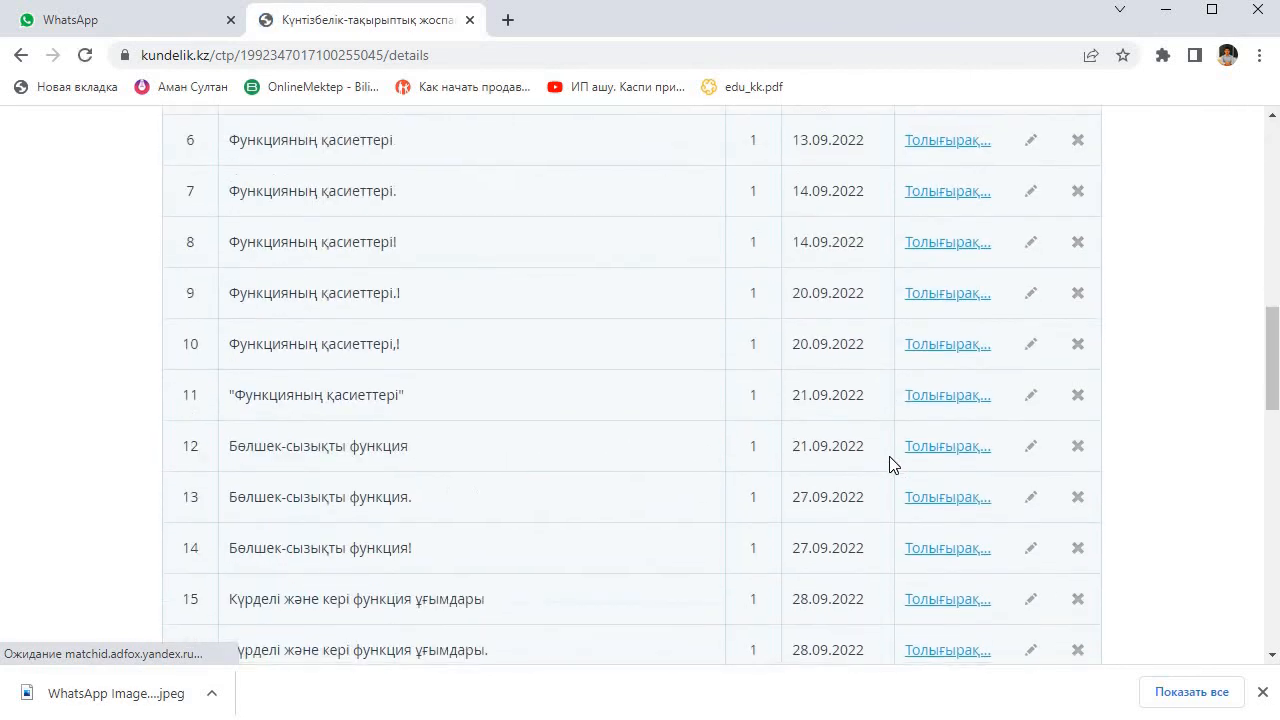
{"action": "scroll", "coordinate": [893, 465], "scroll_direction": "down", "scroll_amount": 10}
{"action": "left_click", "coordinate": [1083, 455]}
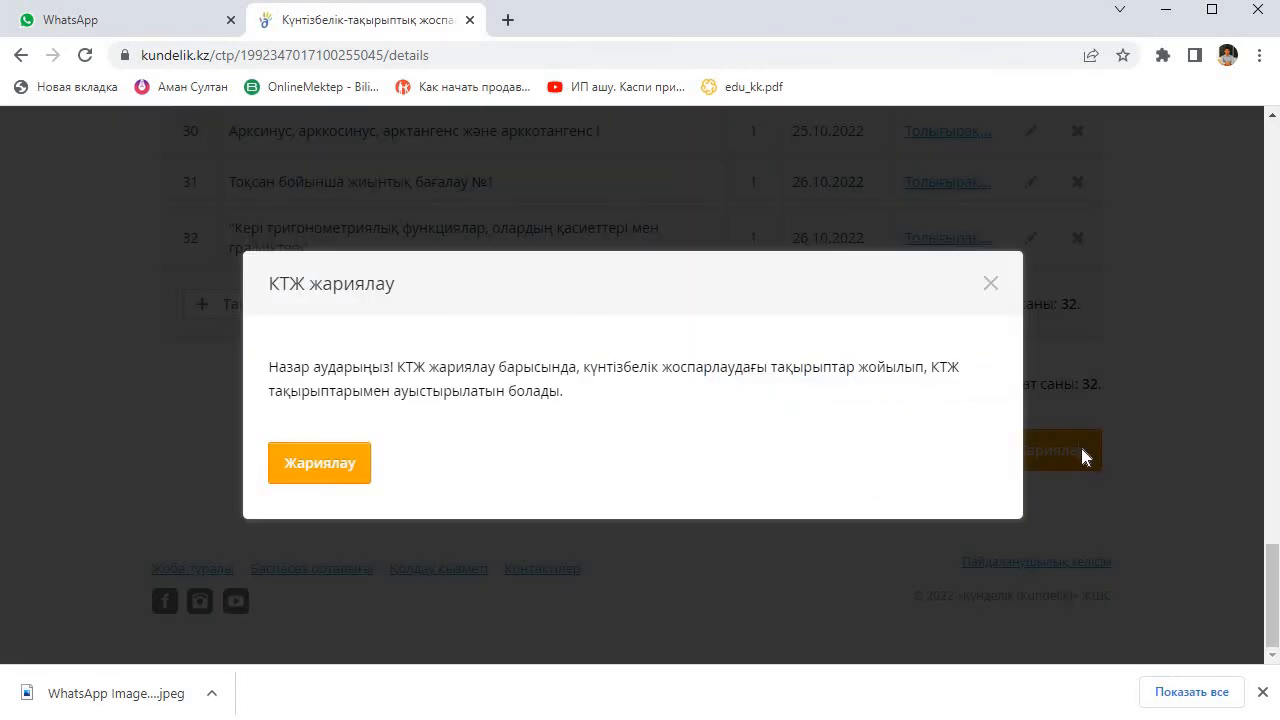
{"action": "left_click", "coordinate": [322, 466]}
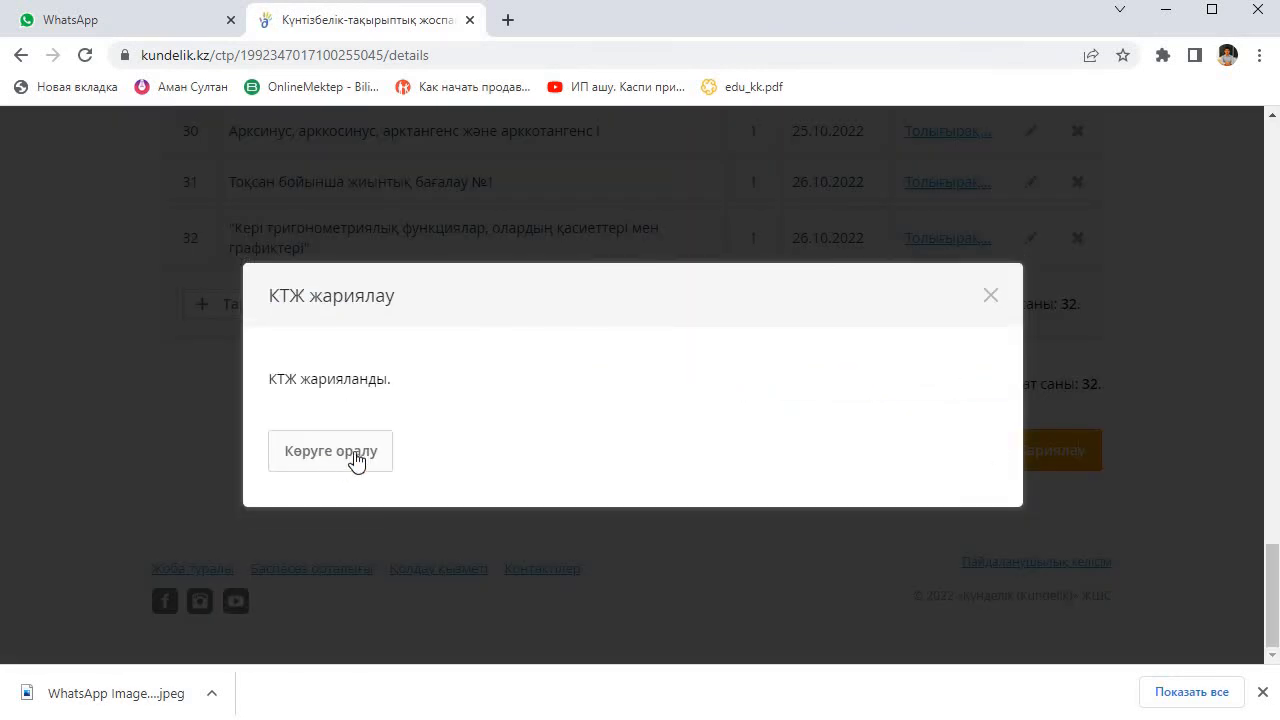
{"action": "left_click", "coordinate": [355, 460]}
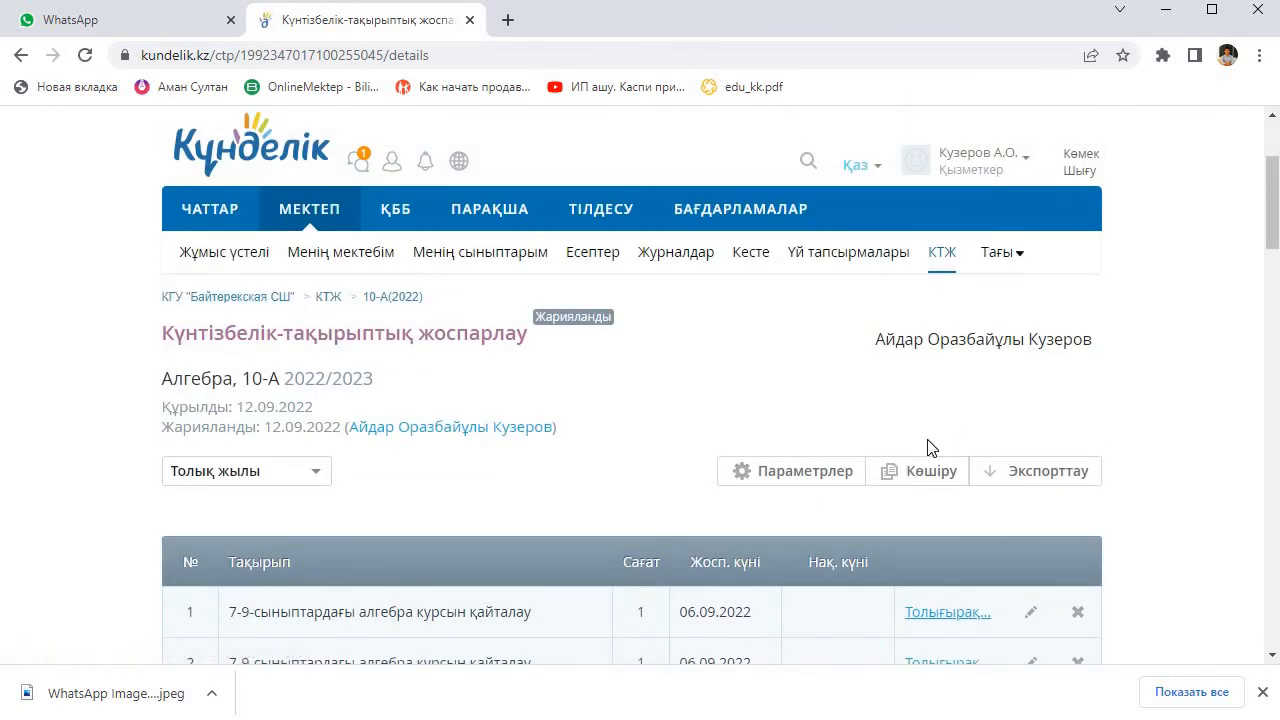
{"action": "scroll", "coordinate": [926, 430], "scroll_direction": "down", "scroll_amount": 1}
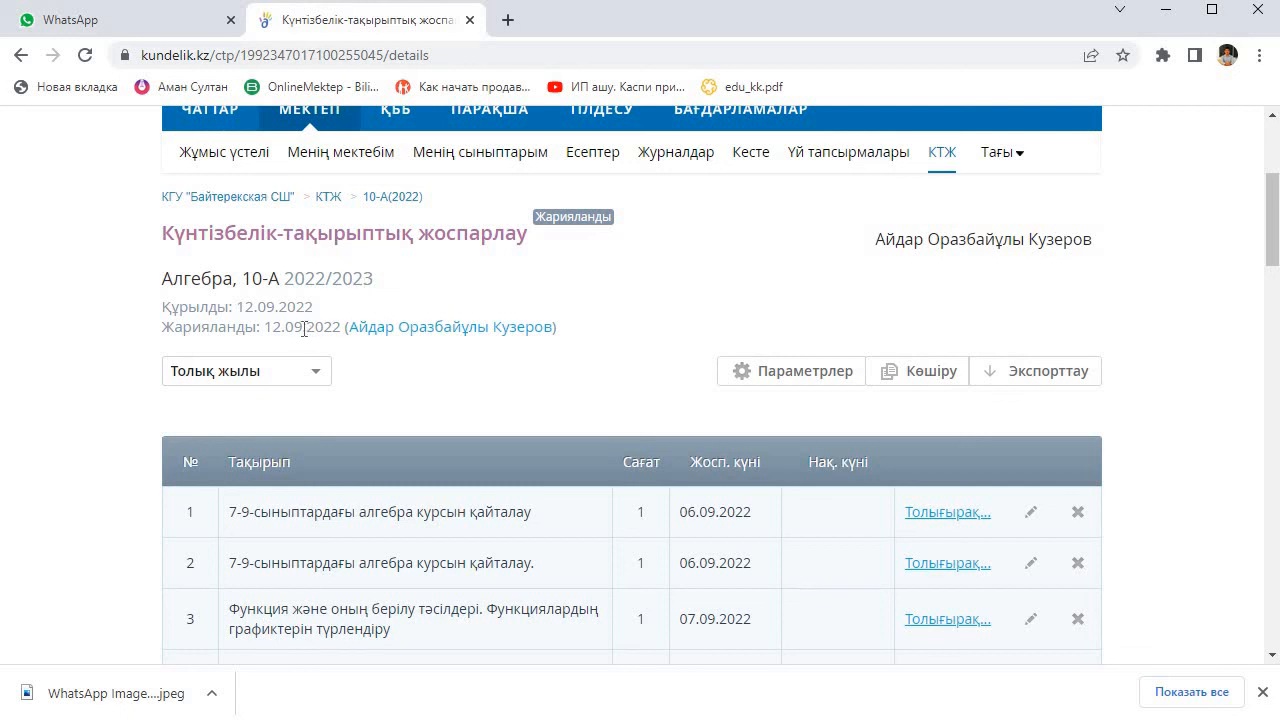
Step: Check class 10-А's list of plans for 2022/2023 and return to the class overview
{"action": "left_click", "coordinate": [943, 163]}
{"action": "scroll", "coordinate": [672, 313], "scroll_direction": "down", "scroll_amount": 3}
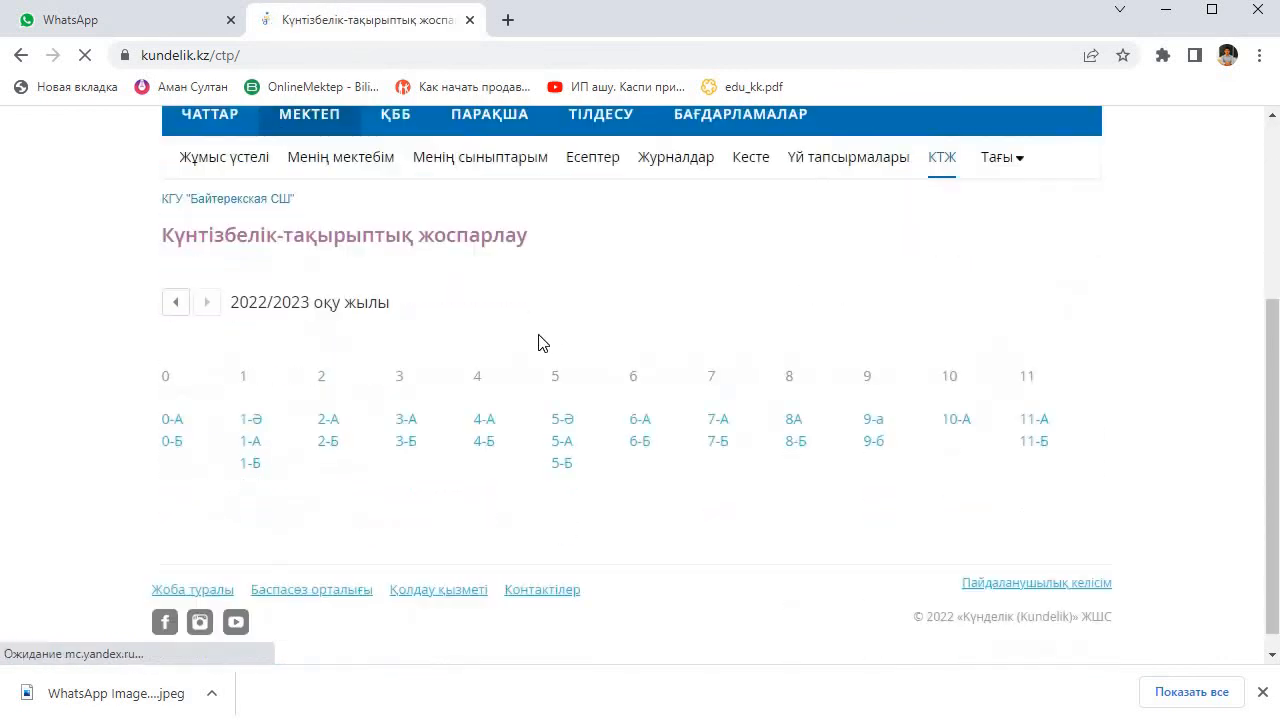
{"action": "left_click", "coordinate": [956, 399]}
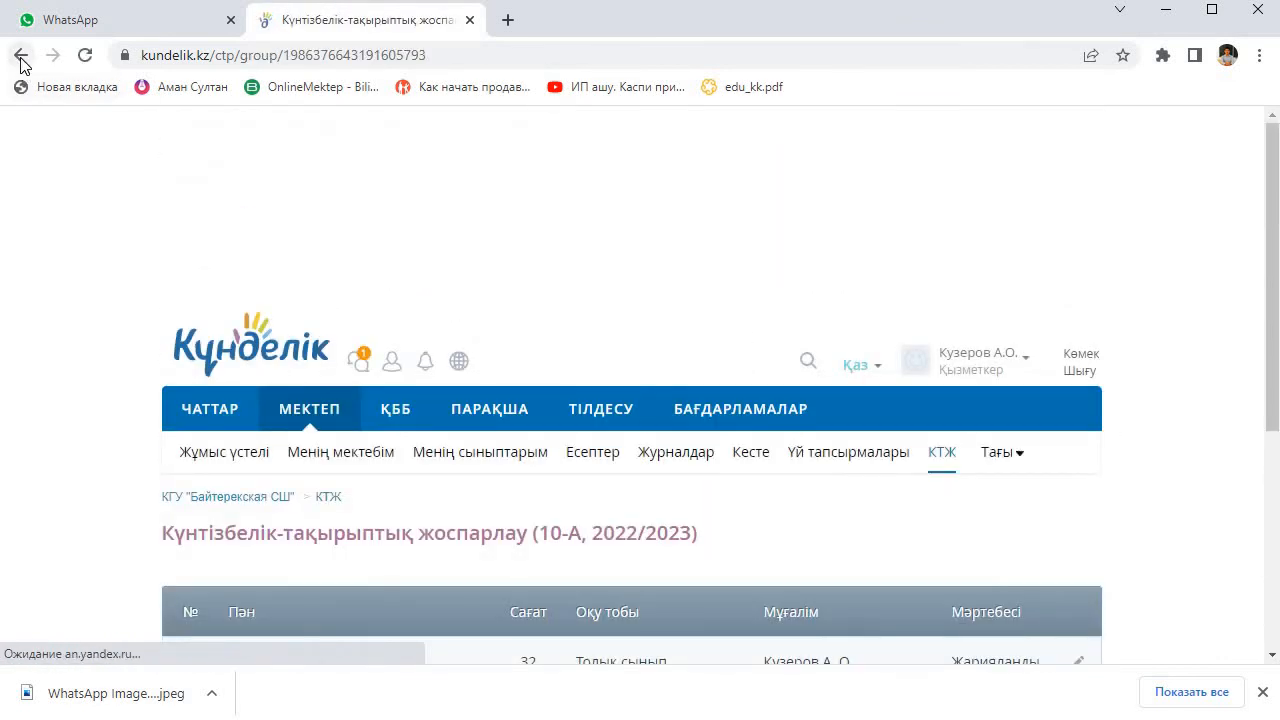
{"action": "left_click", "coordinate": [20, 62]}
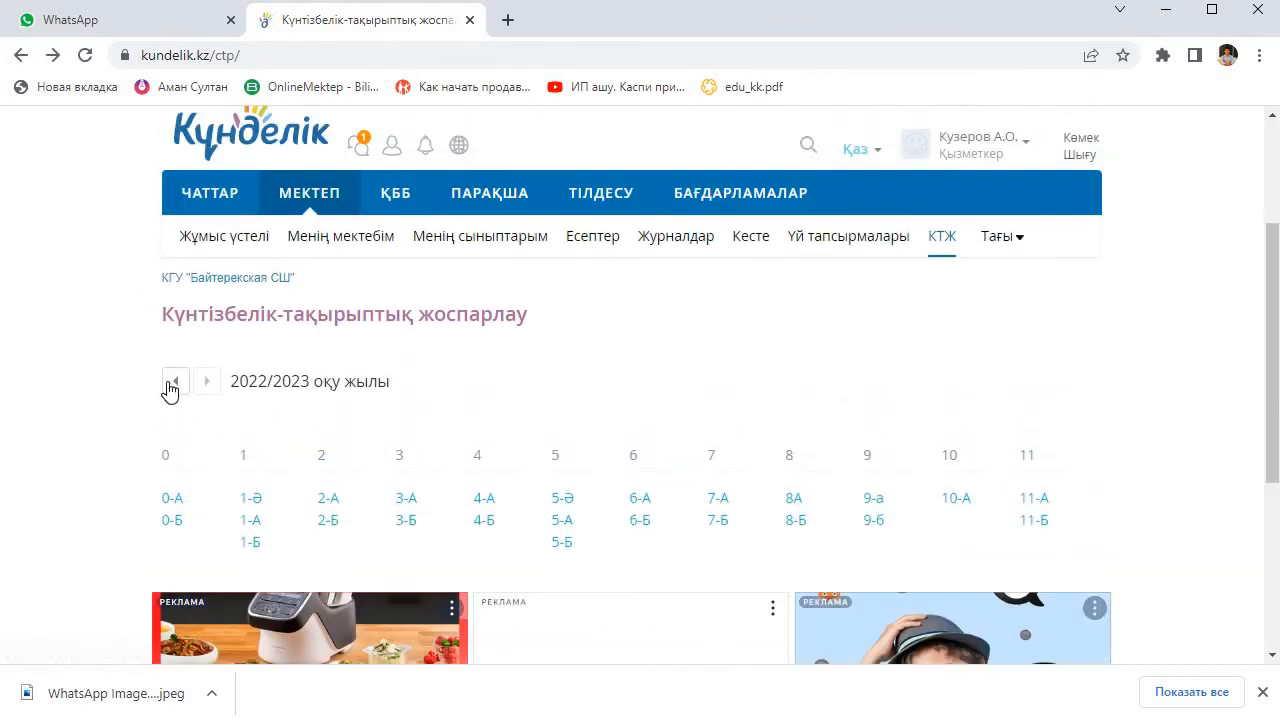
Step: Switch the class overview to 2021/2022 and open class 10-А's Геометрия plan
{"action": "left_click", "coordinate": [172, 384]}
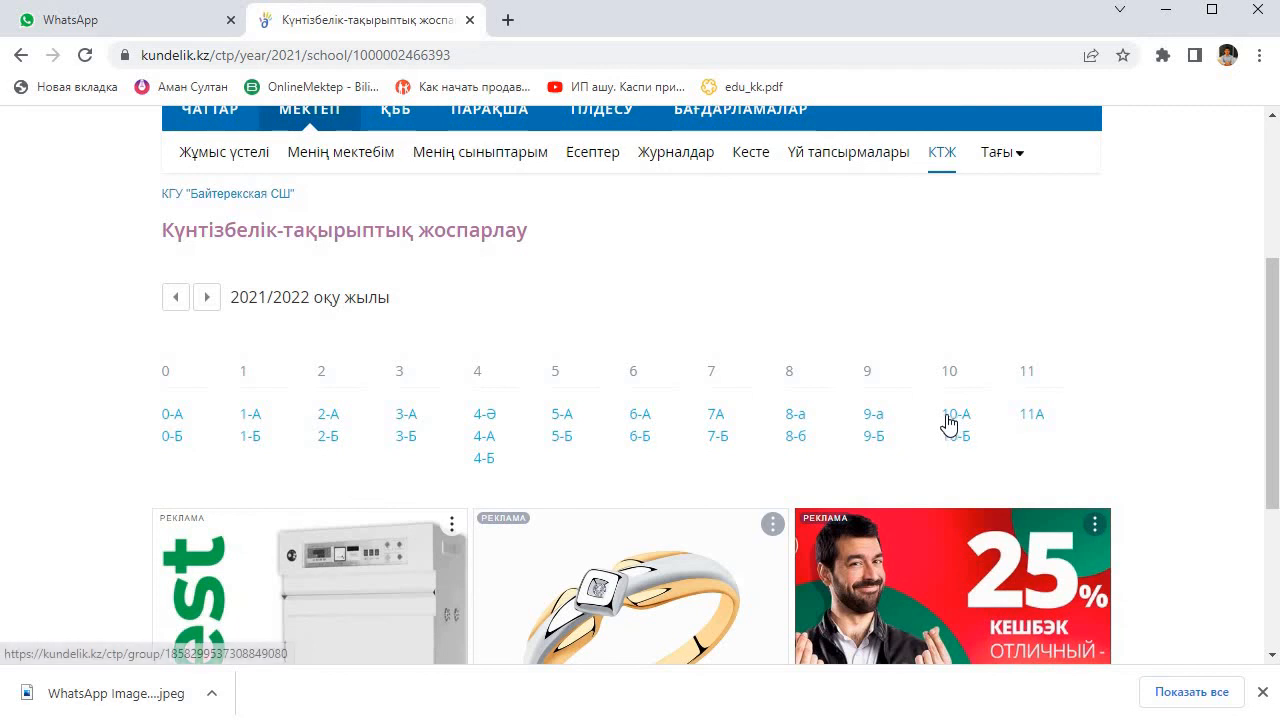
{"action": "left_click", "coordinate": [947, 418]}
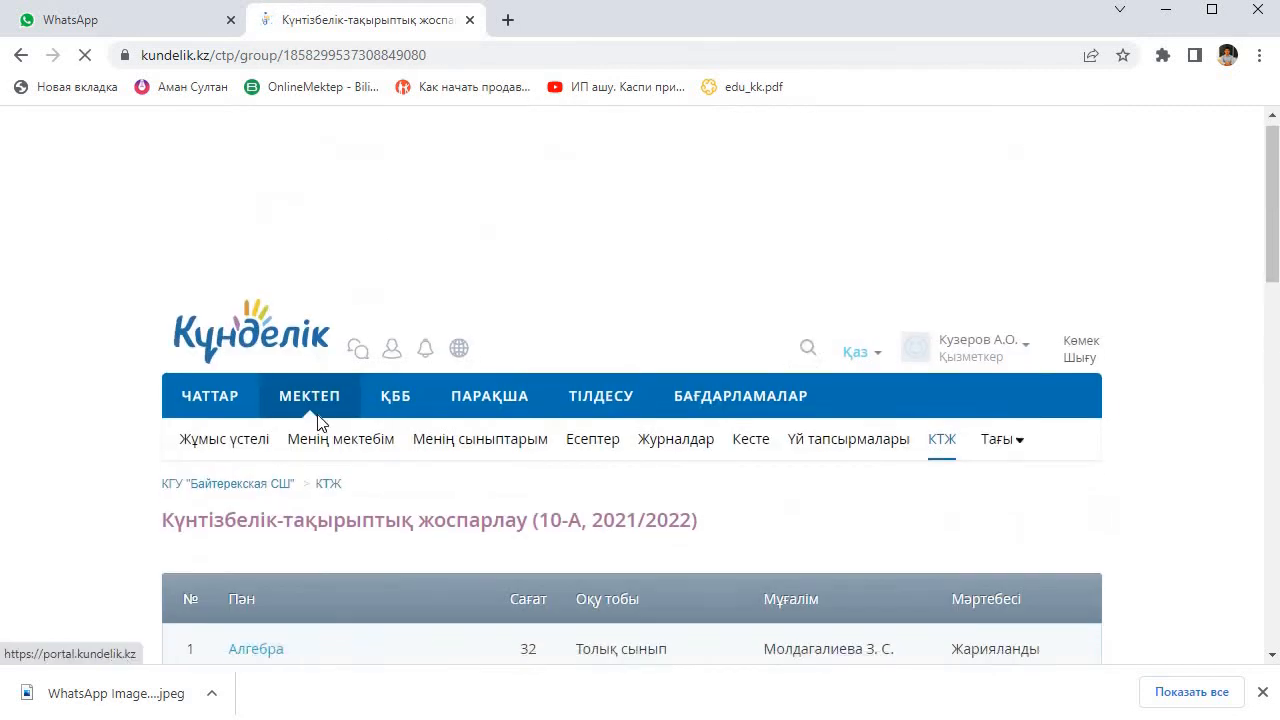
{"action": "scroll", "coordinate": [310, 430], "scroll_direction": "down", "scroll_amount": 5}
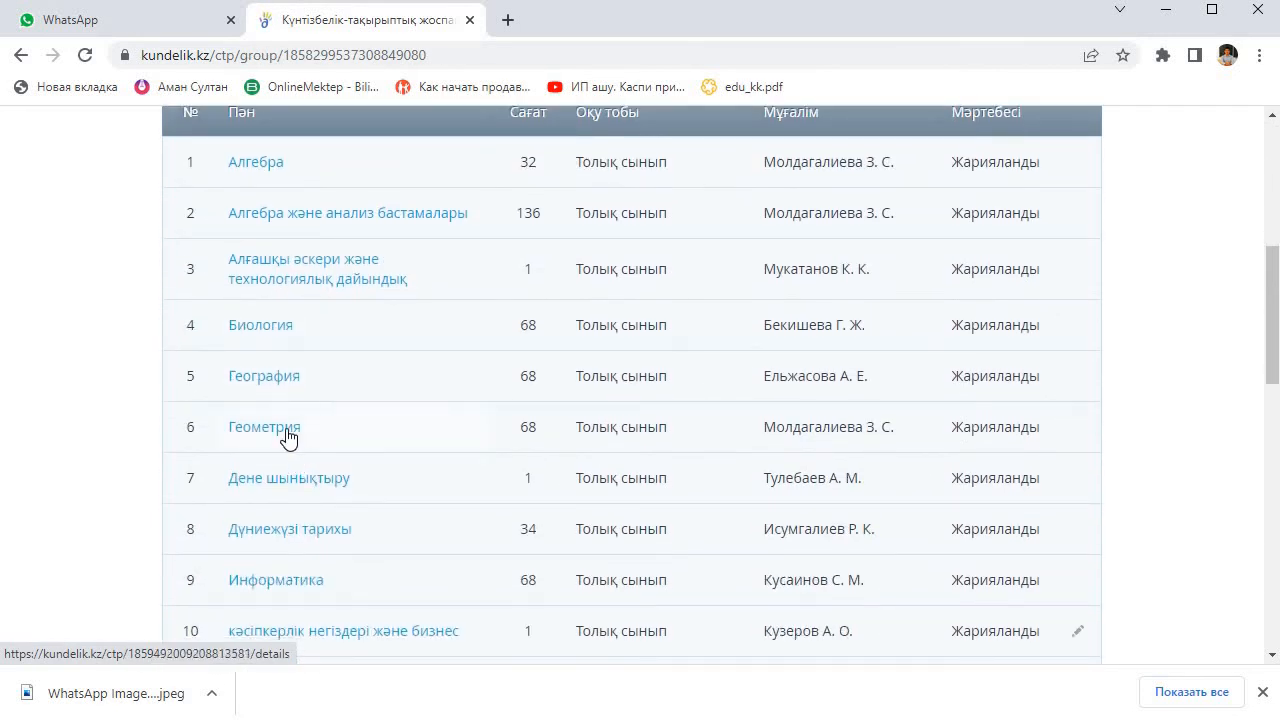
{"action": "left_click", "coordinate": [288, 432]}
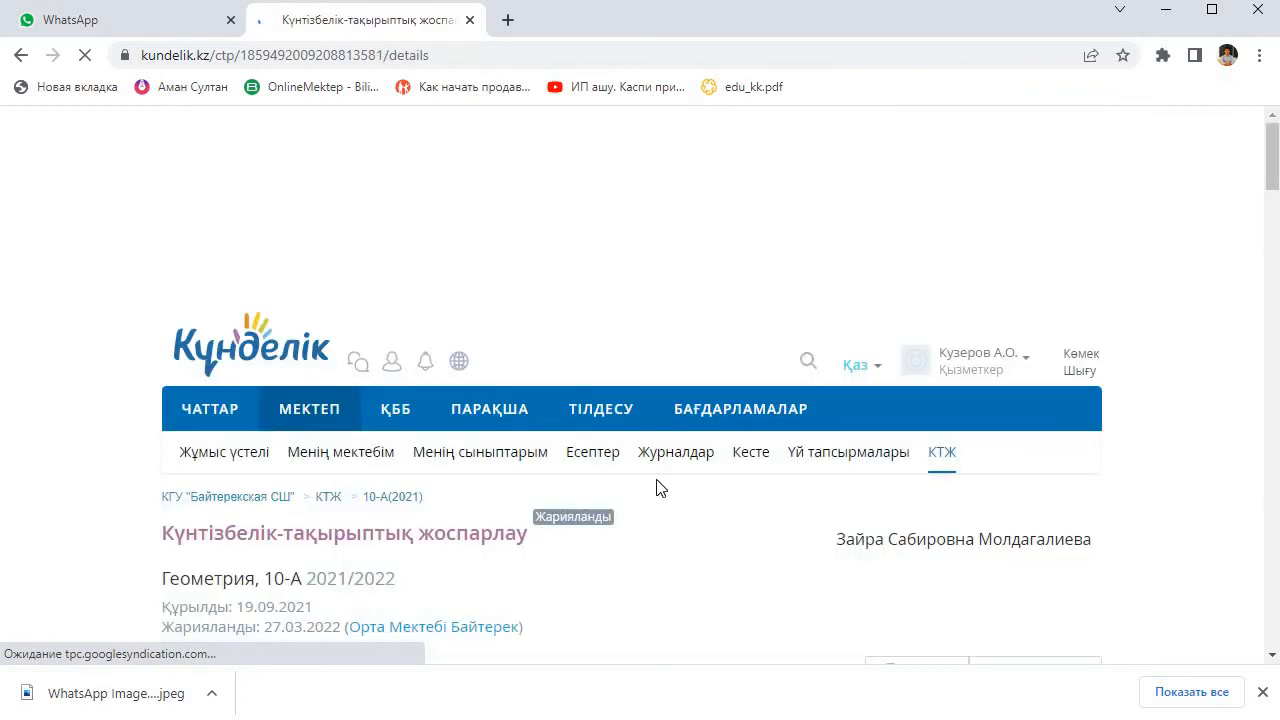
{"action": "scroll", "coordinate": [656, 478], "scroll_direction": "down", "scroll_amount": 3}
{"action": "scroll", "coordinate": [893, 334], "scroll_direction": "down", "scroll_amount": 1}
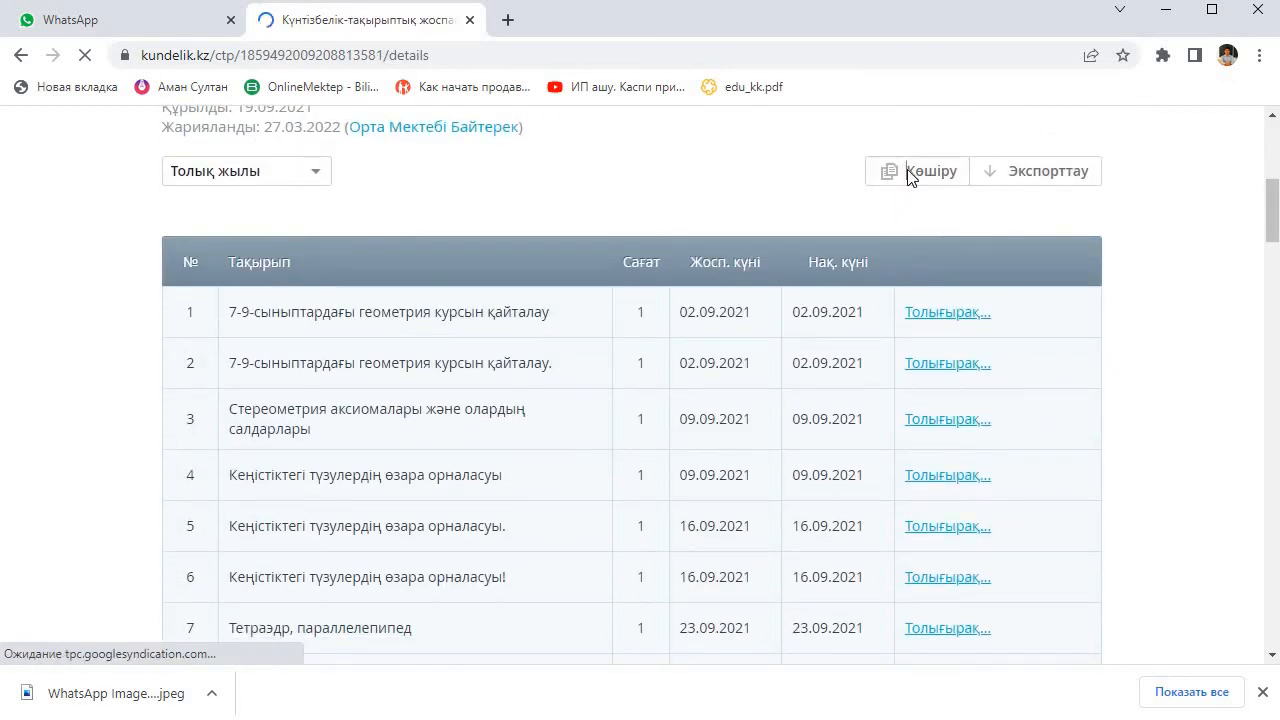
Step: Copy the 10-А Геометрия plan into the 2022-2023 school year for class 10-А, study group Жалпы сынып
{"action": "left_click", "coordinate": [911, 175]}
{"action": "left_click", "coordinate": [583, 358]}
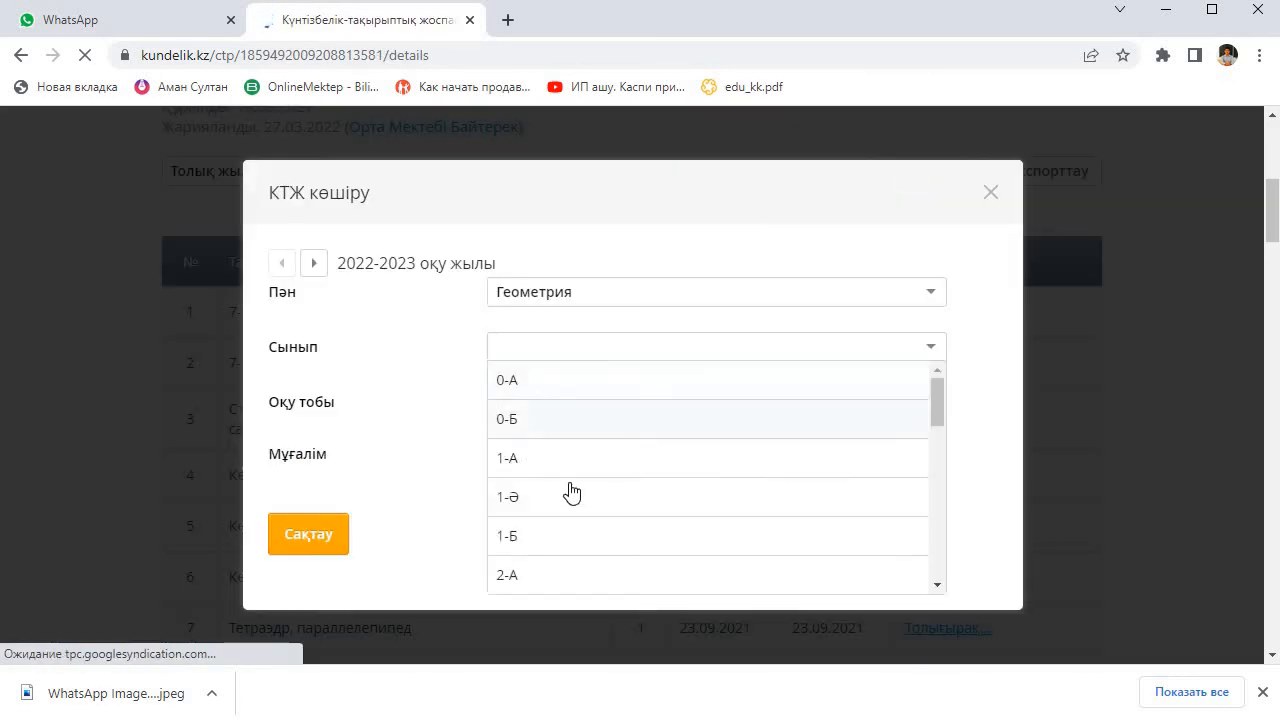
{"action": "scroll", "coordinate": [573, 485], "scroll_direction": "down", "scroll_amount": 7}
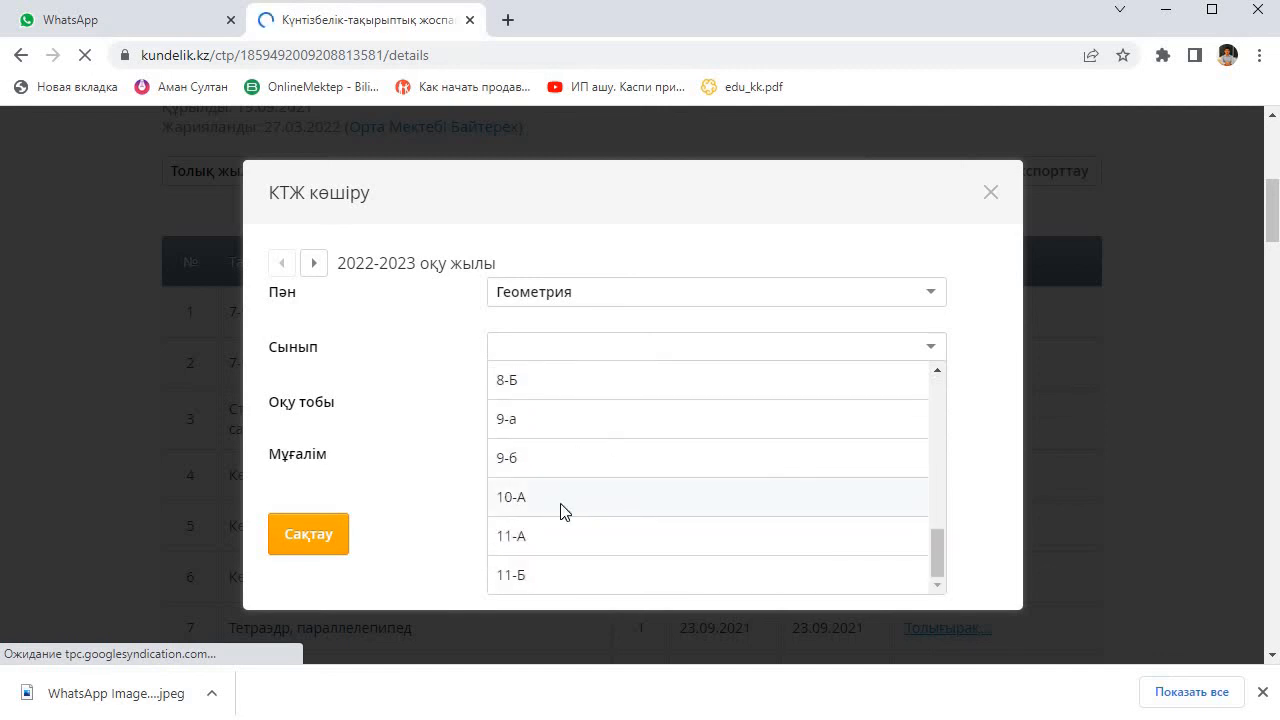
{"action": "left_click", "coordinate": [565, 500]}
{"action": "left_click", "coordinate": [617, 405]}
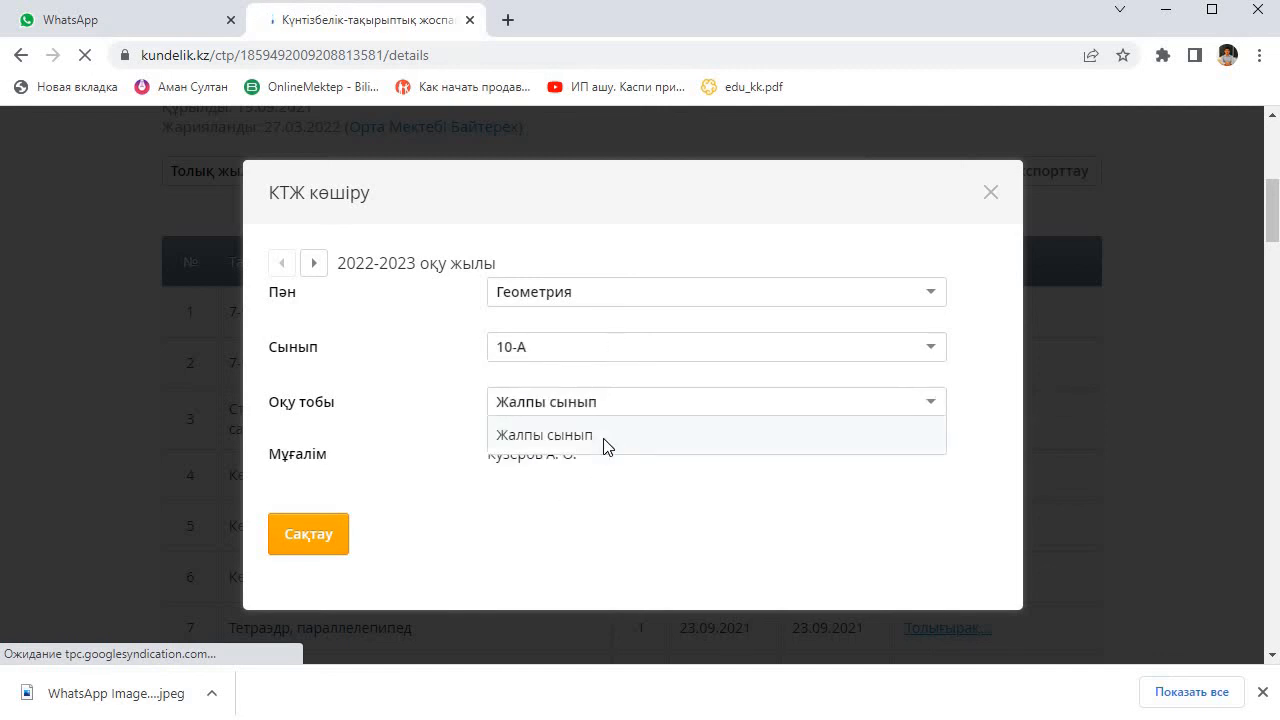
{"action": "left_click", "coordinate": [605, 440]}
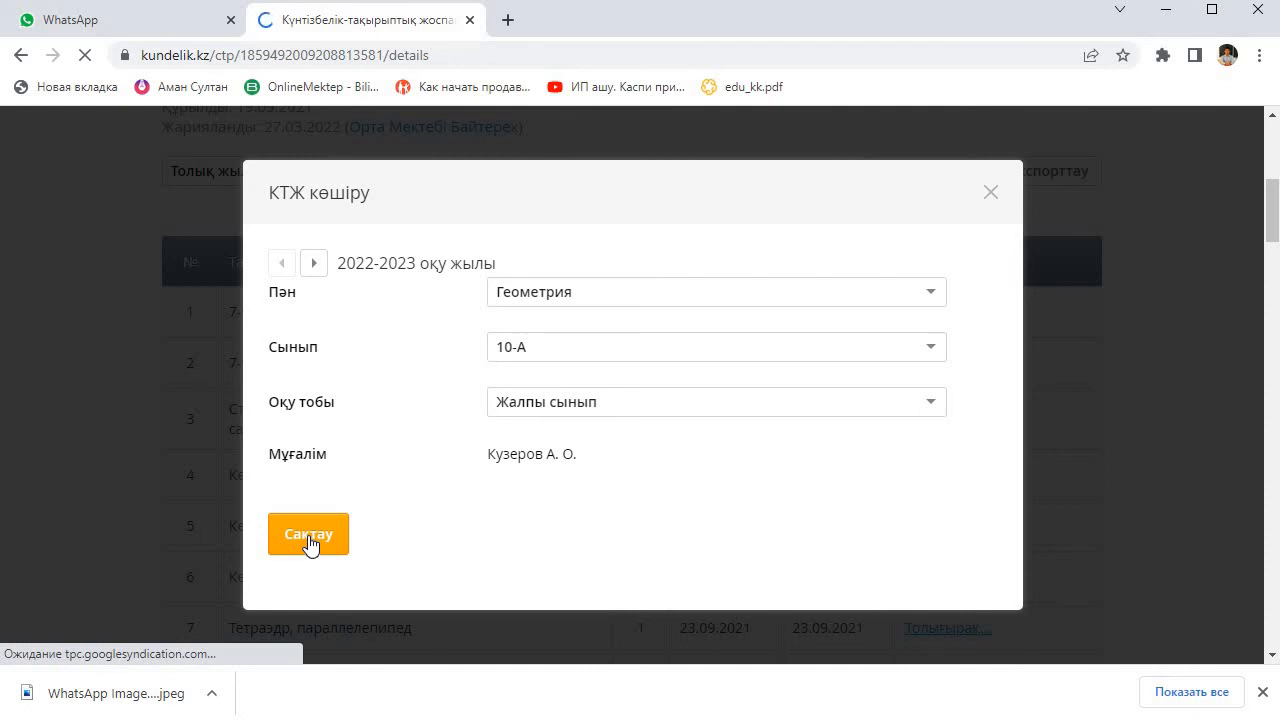
Step: Publish the copied 10-А Геометрия plan for 2022/2023
{"action": "scroll", "coordinate": [846, 420], "scroll_direction": "down", "scroll_amount": 10}
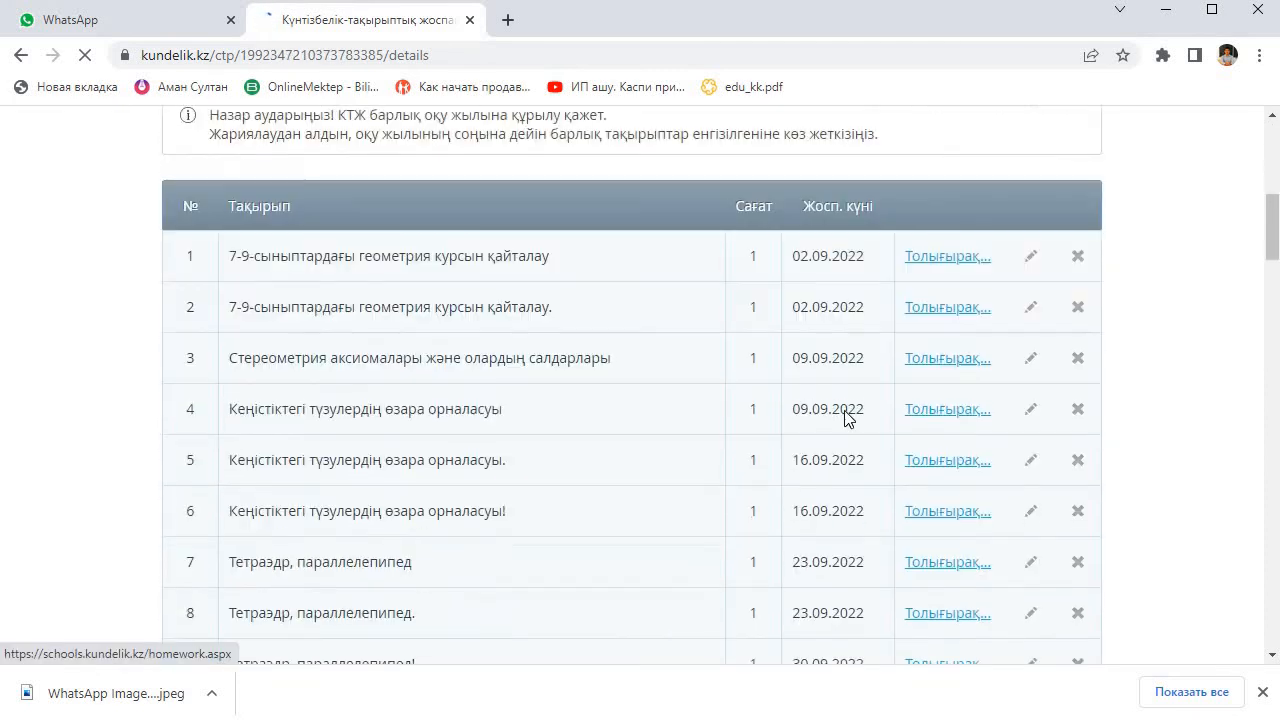
{"action": "scroll", "coordinate": [846, 404], "scroll_direction": "down", "scroll_amount": 20}
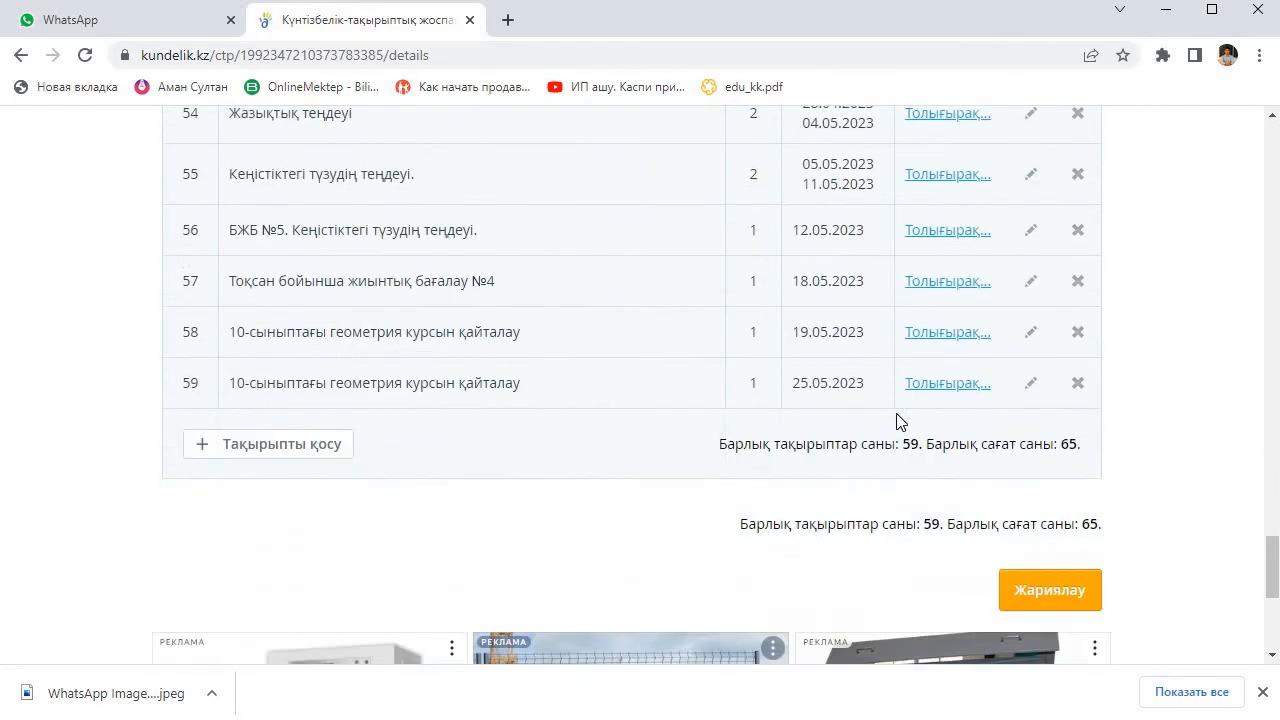
{"action": "scroll", "coordinate": [1027, 337], "scroll_direction": "up", "scroll_amount": 2}
{"action": "left_click", "coordinate": [1050, 392]}
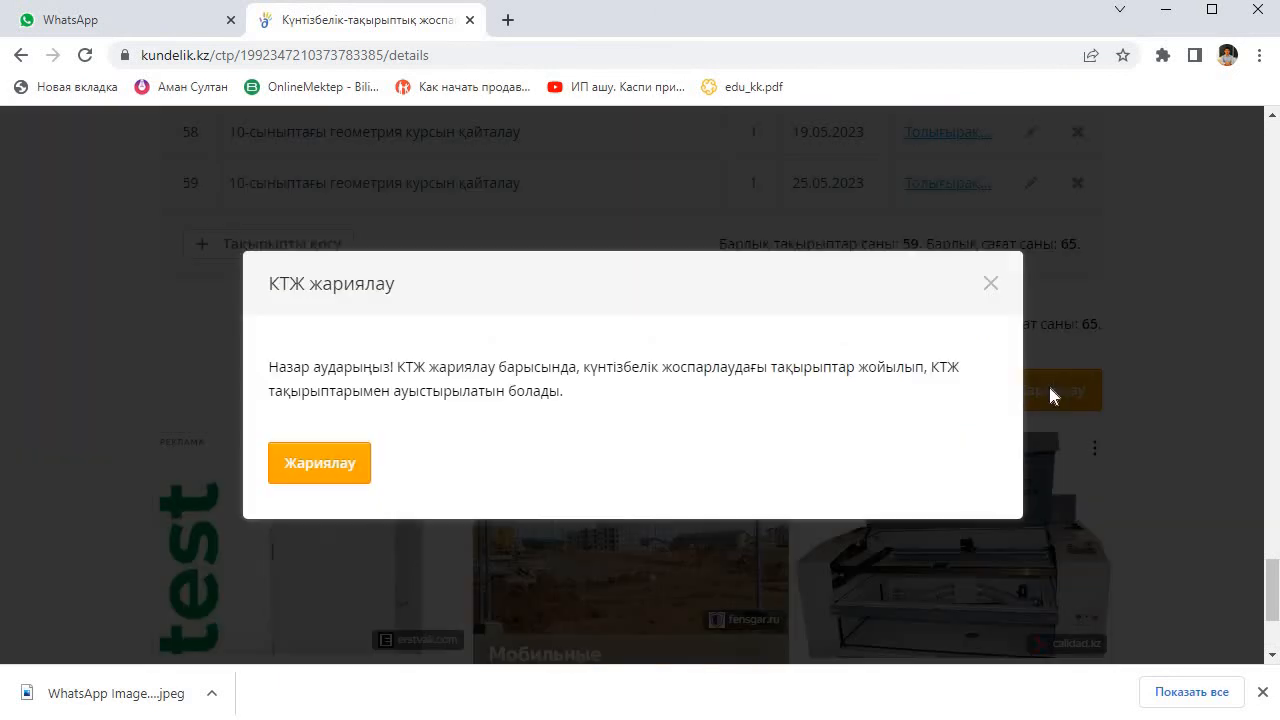
{"action": "left_click", "coordinate": [350, 470]}
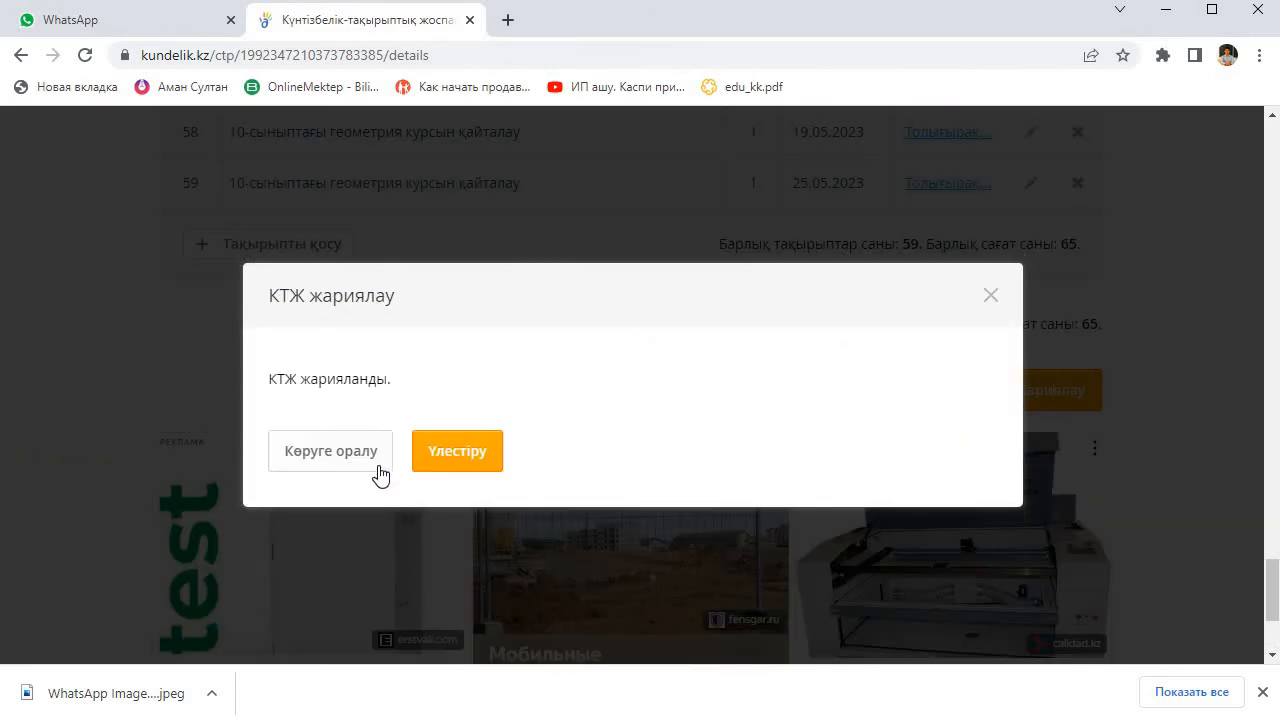
Step: Start distributing the Геометрия topics by the lesson timetable for the period Толық жылы, and select all available topics
{"action": "left_click", "coordinate": [470, 455]}
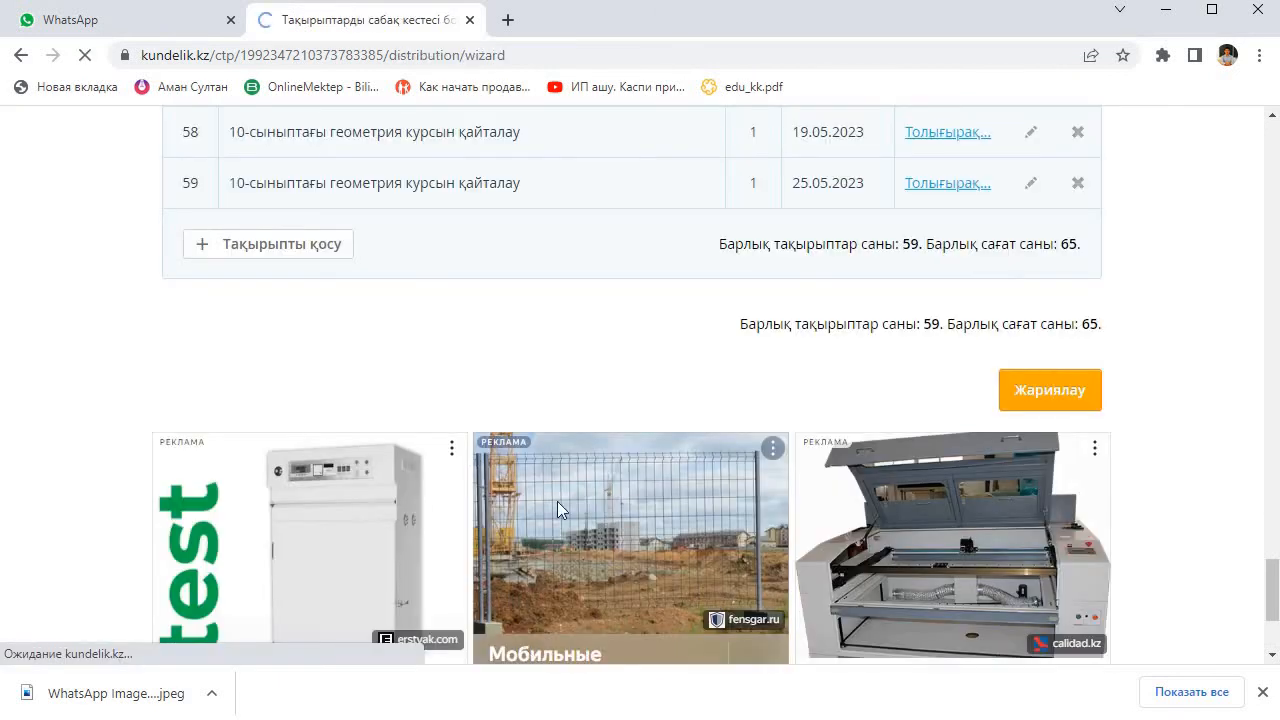
{"action": "scroll", "coordinate": [889, 514], "scroll_direction": "down", "scroll_amount": 4}
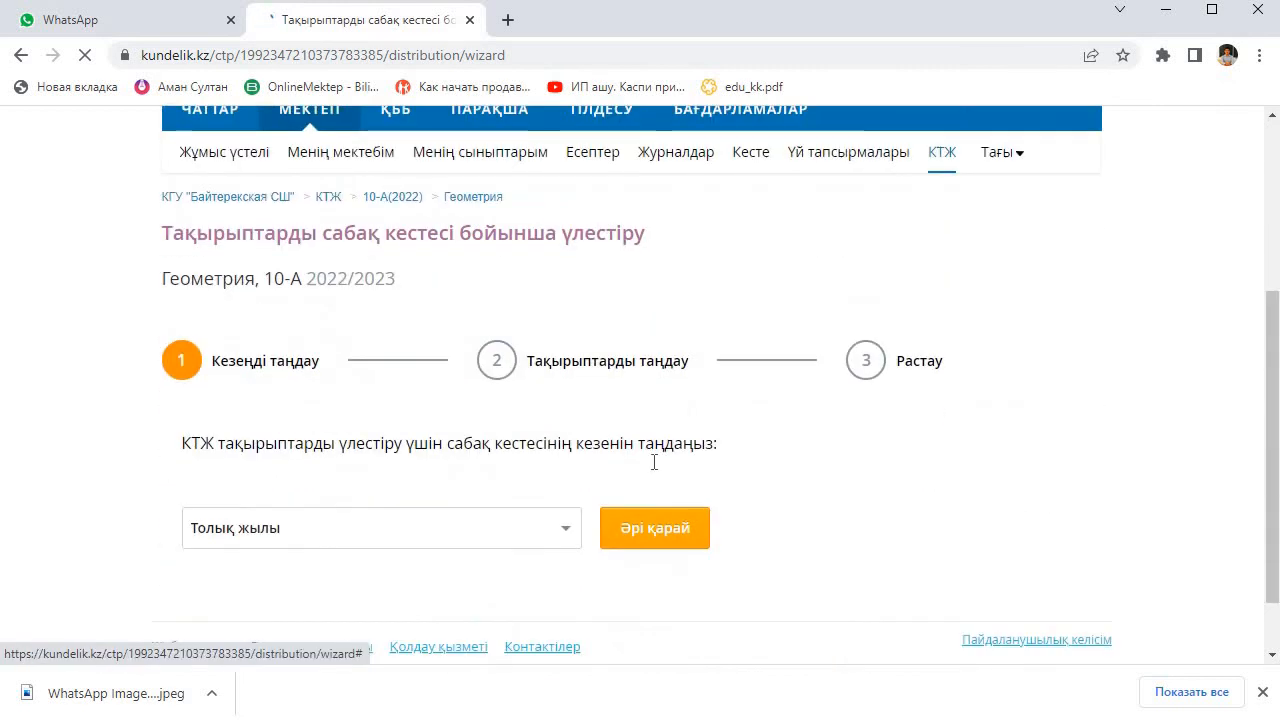
{"action": "left_click", "coordinate": [676, 458]}
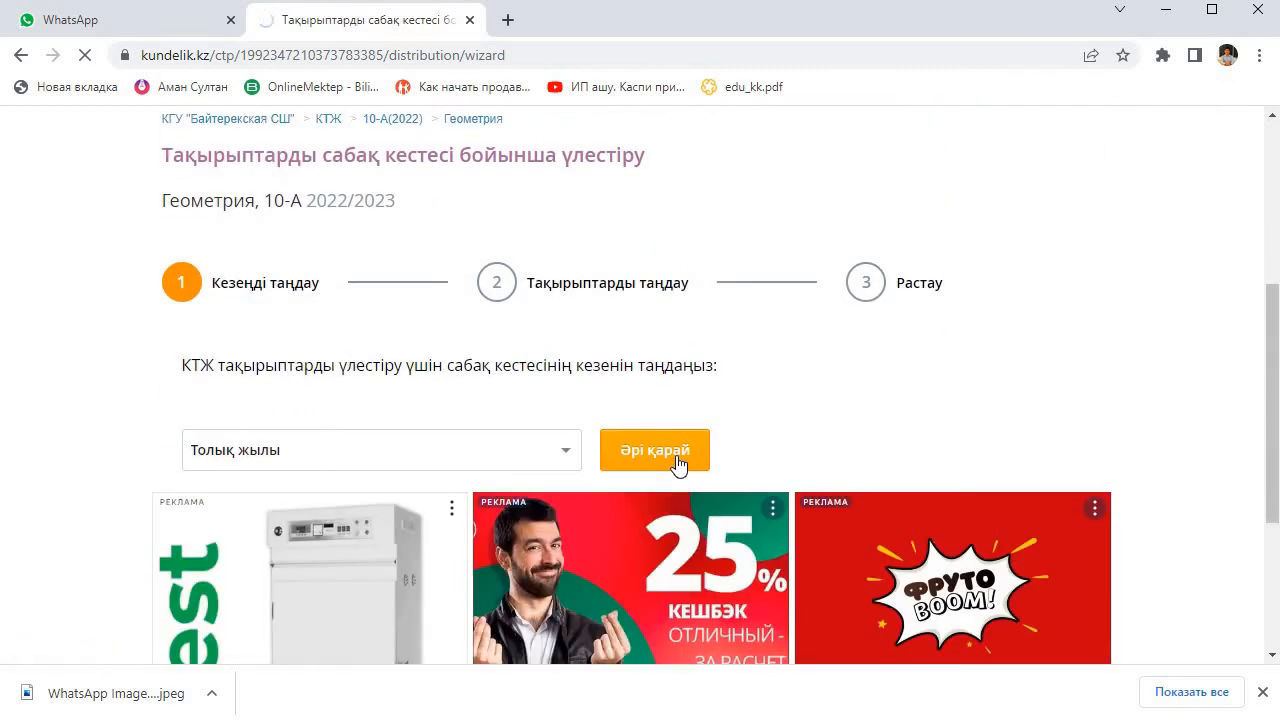
{"action": "scroll", "coordinate": [423, 480], "scroll_direction": "down", "scroll_amount": 3}
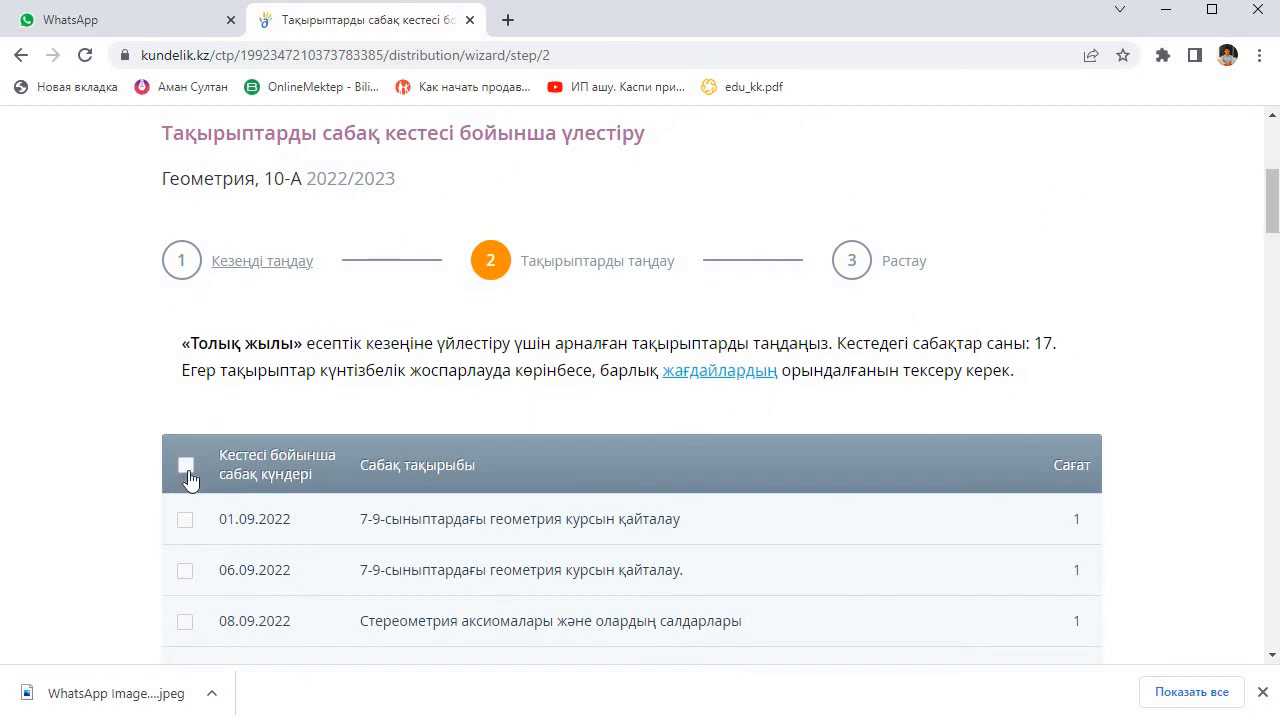
{"action": "left_click", "coordinate": [185, 458]}
{"action": "scroll", "coordinate": [230, 440], "scroll_direction": "down", "scroll_amount": 20}
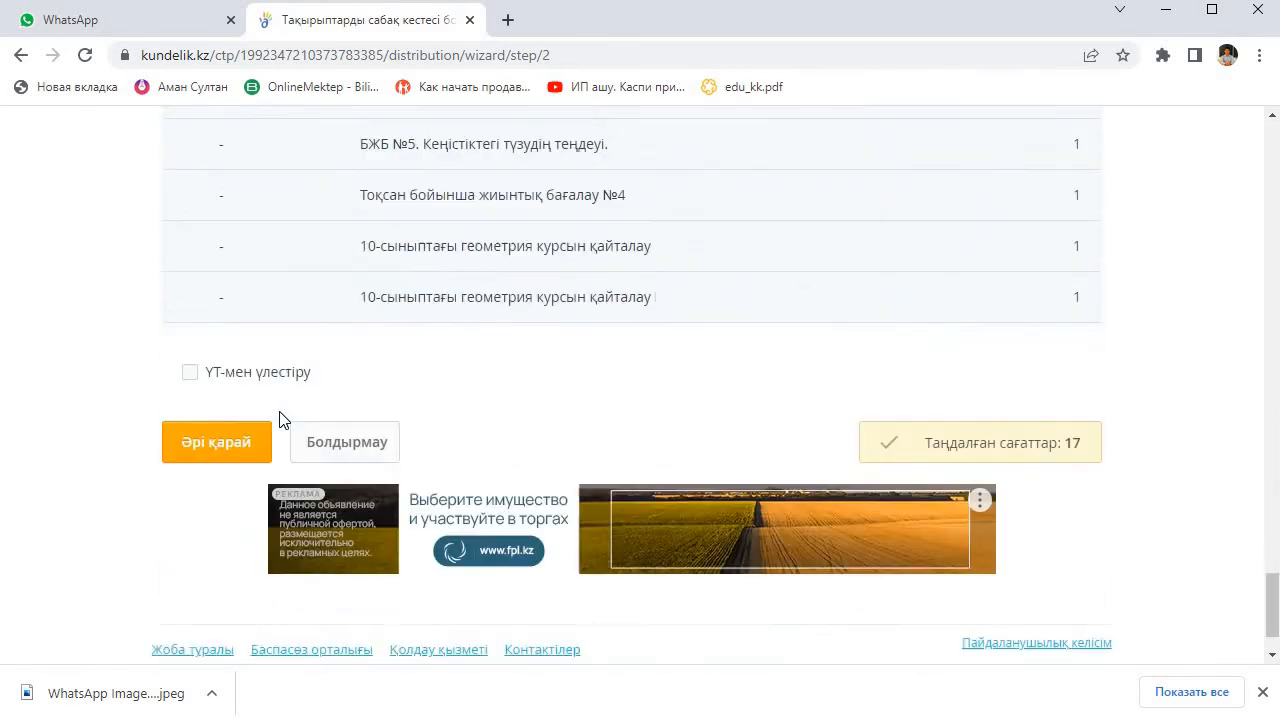
{"action": "left_click", "coordinate": [220, 363]}
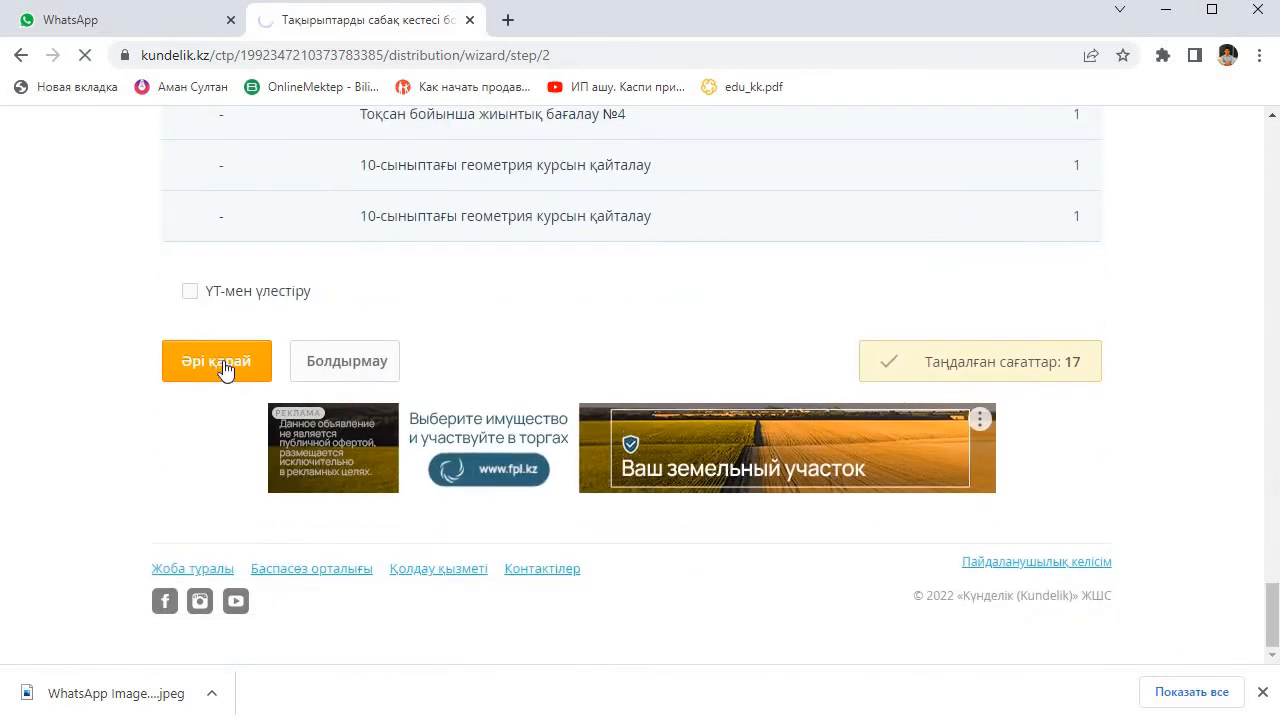
Step: Review the assigned lesson dates, confirm the topic distribution and look over the actual dates in the 10-А Геометрия plan
{"action": "scroll", "coordinate": [500, 405], "scroll_direction": "down", "scroll_amount": 5}
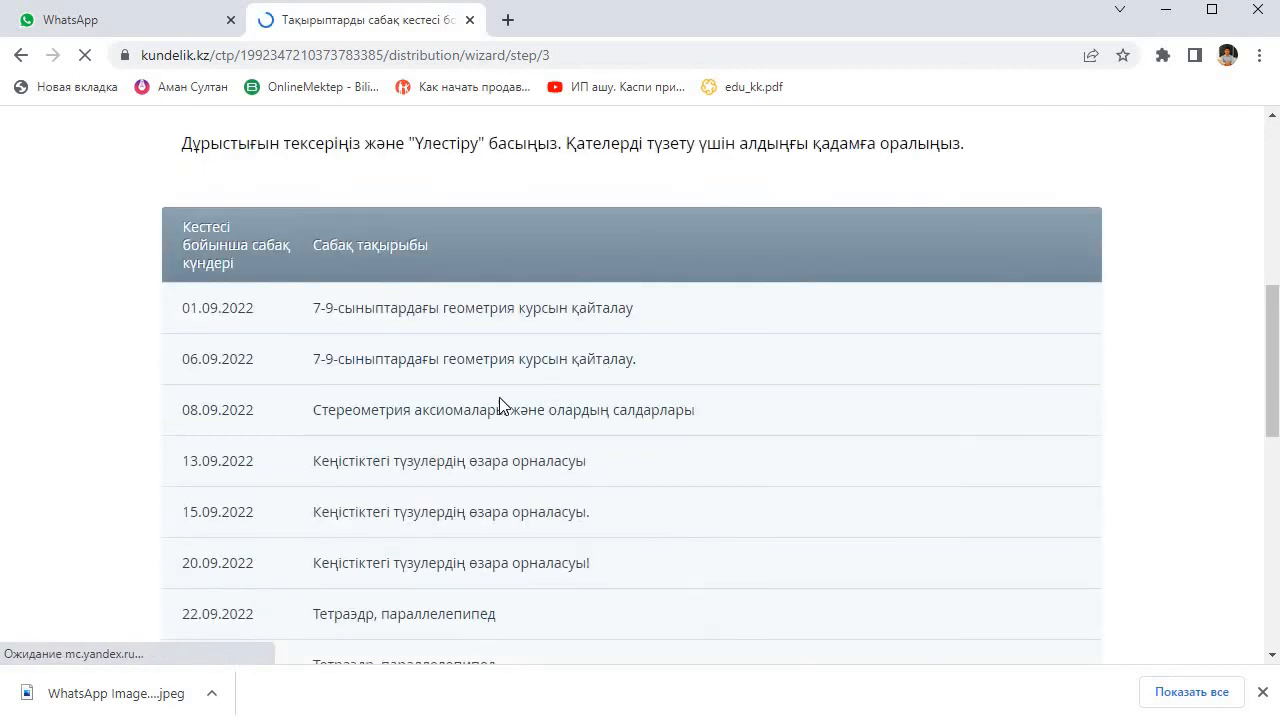
{"action": "scroll", "coordinate": [400, 390], "scroll_direction": "down", "scroll_amount": 10}
{"action": "left_click", "coordinate": [224, 368]}
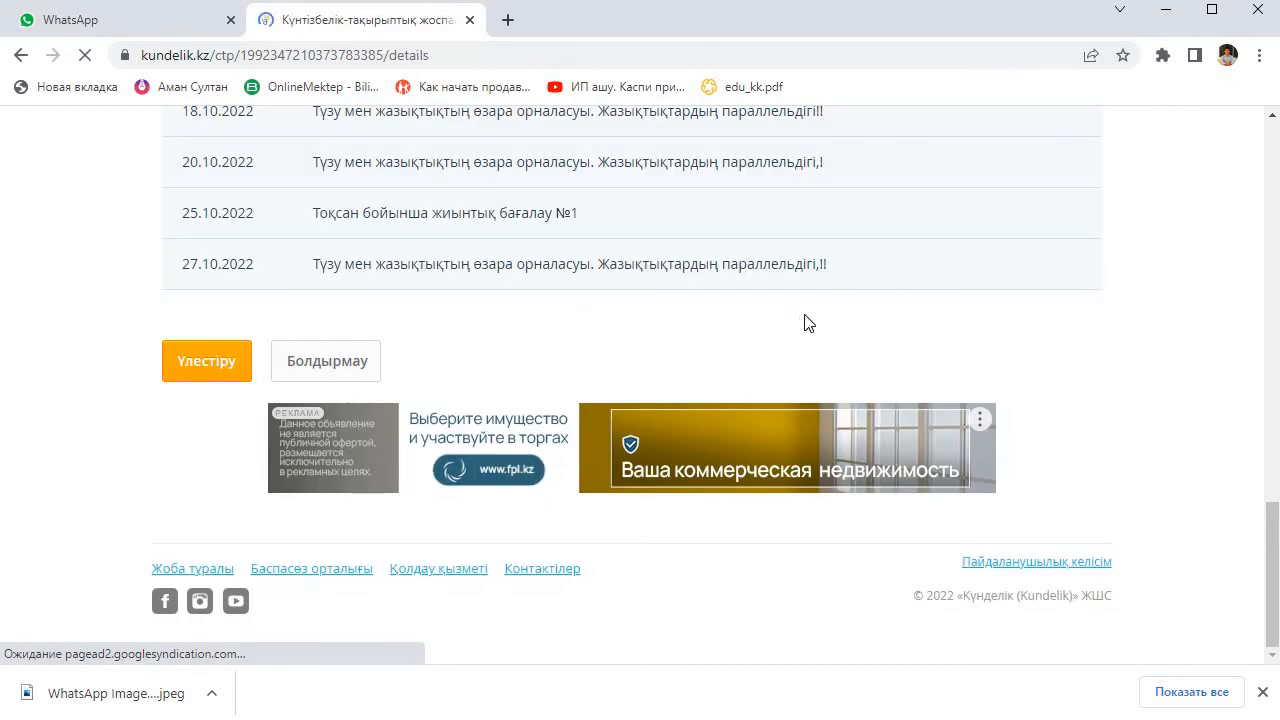
{"action": "scroll", "coordinate": [805, 372], "scroll_direction": "down", "scroll_amount": 4}
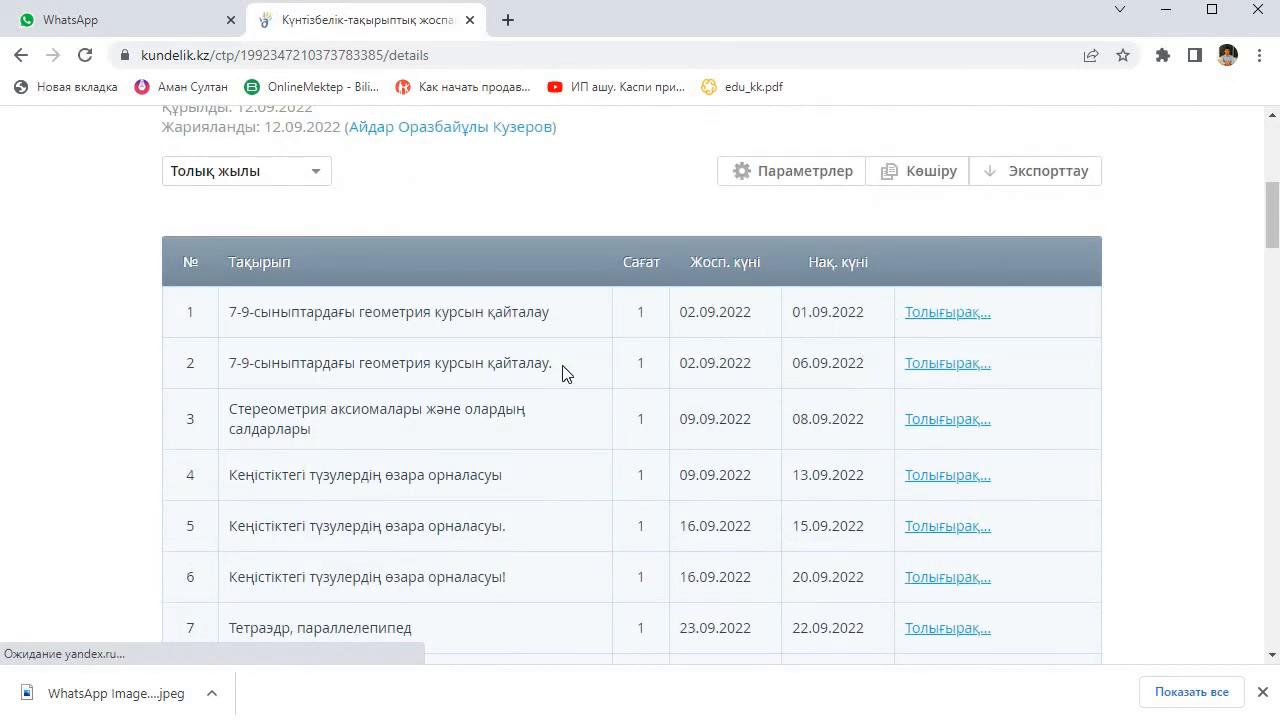
Step: Compare the planned dates with the actual lesson dates of the topics in the 10-А Геометрия plan
{"action": "scroll", "coordinate": [830, 453], "scroll_direction": "up", "scroll_amount": 1}
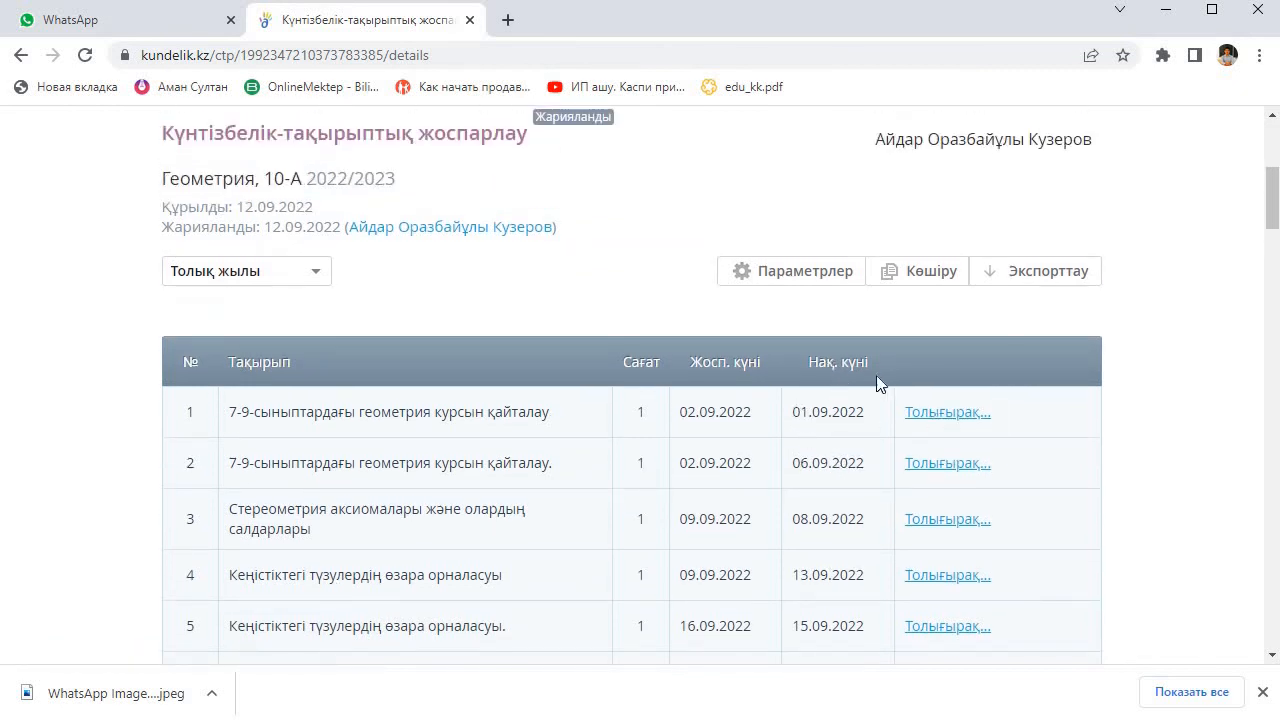
{"action": "scroll", "coordinate": [864, 391], "scroll_direction": "down", "scroll_amount": 1}
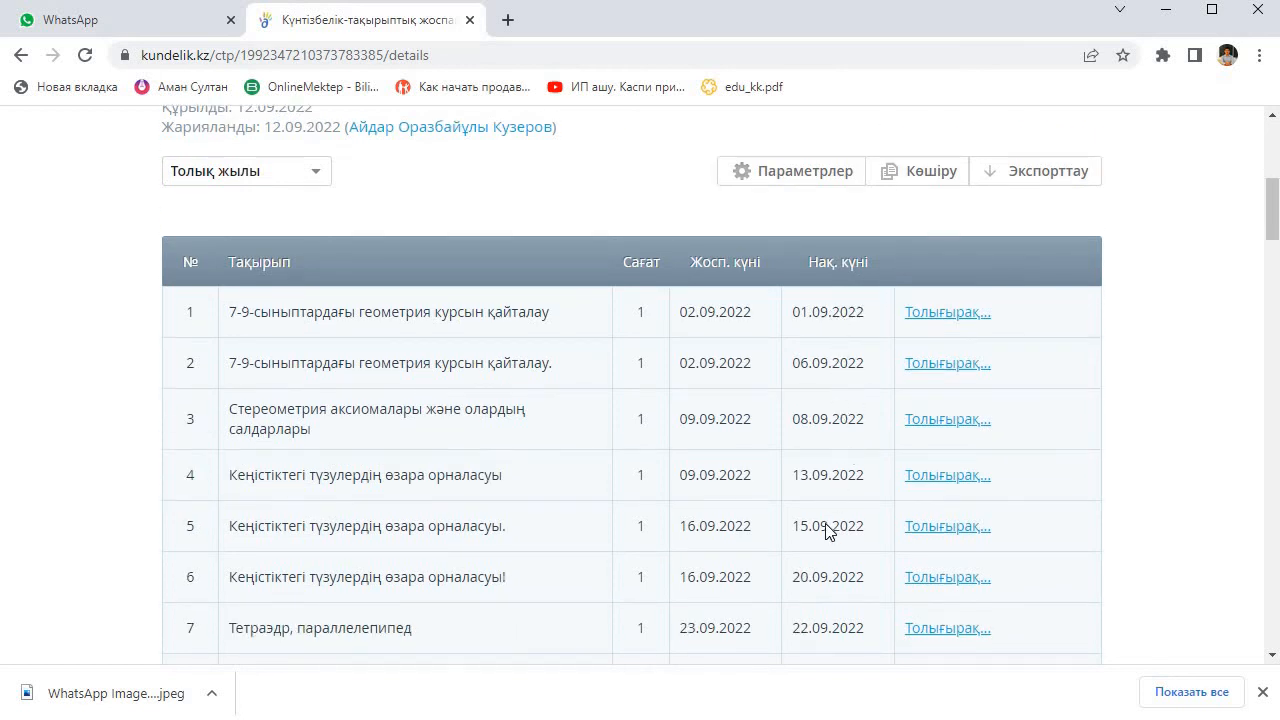
{"action": "scroll", "coordinate": [826, 531], "scroll_direction": "down", "scroll_amount": 6}
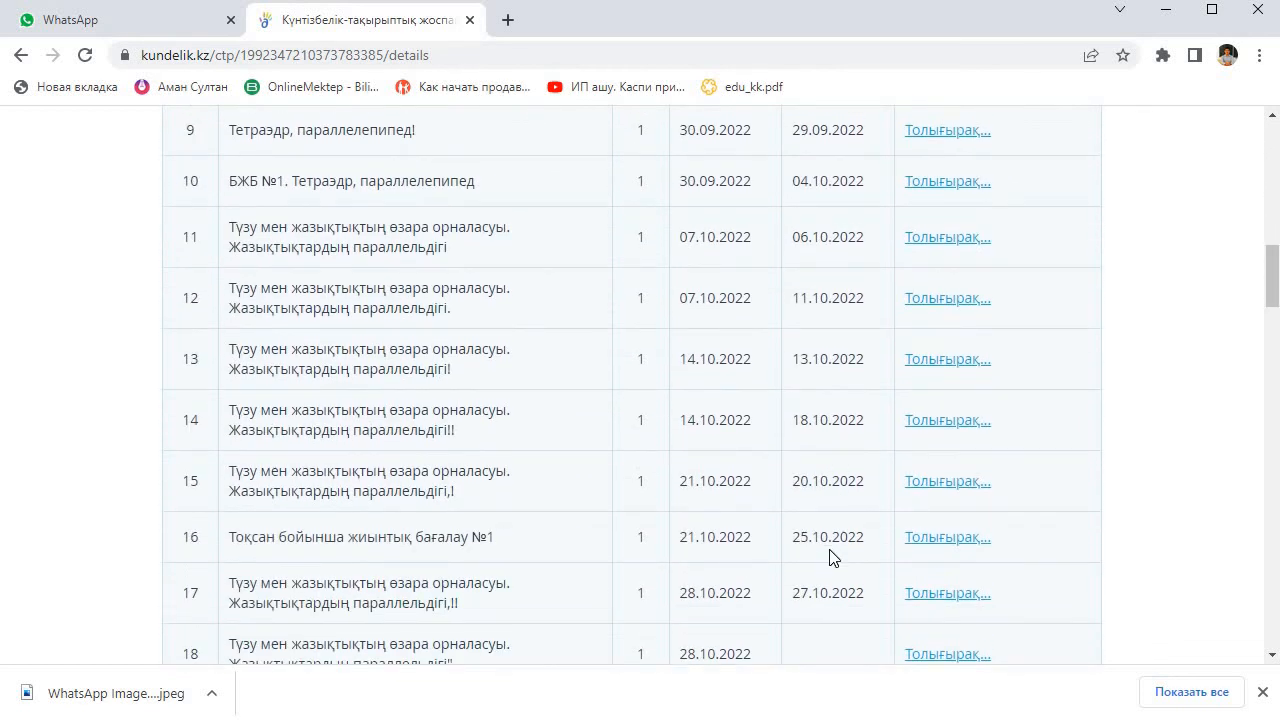
{"action": "scroll", "coordinate": [837, 437], "scroll_direction": "up", "scroll_amount": 8}
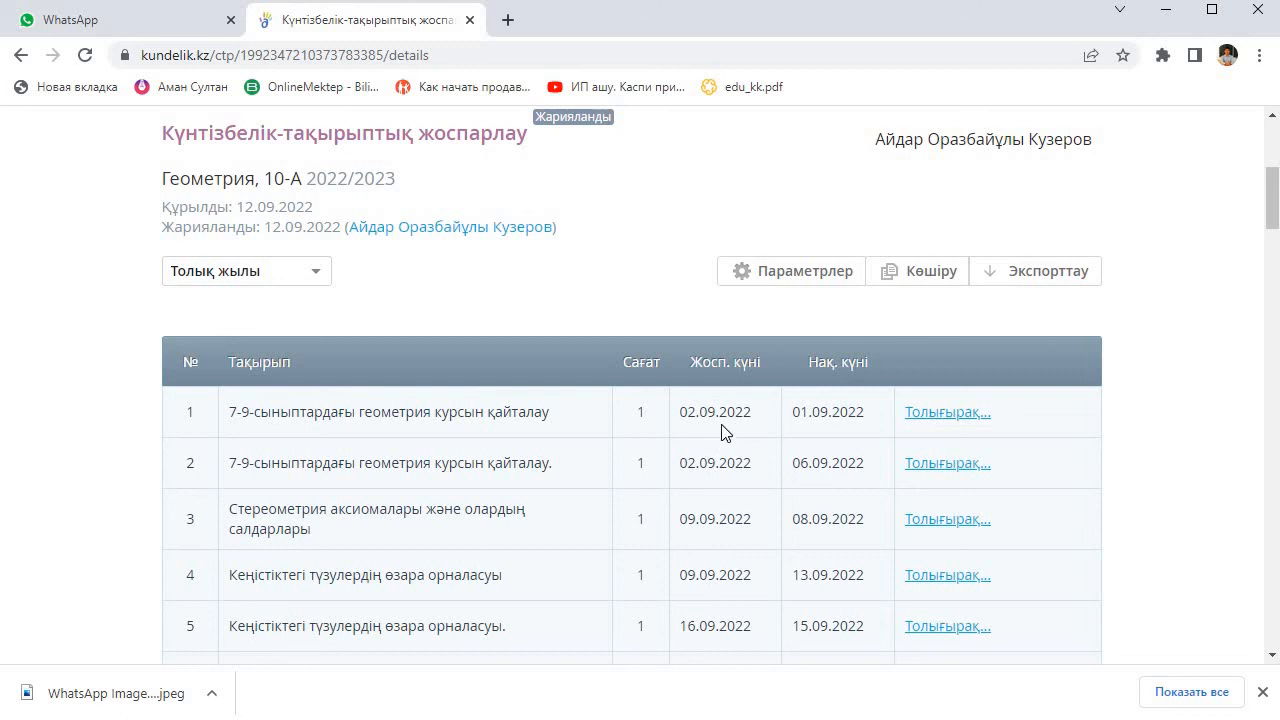
{"action": "scroll", "coordinate": [724, 432], "scroll_direction": "down", "scroll_amount": 1}
{"action": "scroll", "coordinate": [720, 362], "scroll_direction": "down", "scroll_amount": 13}
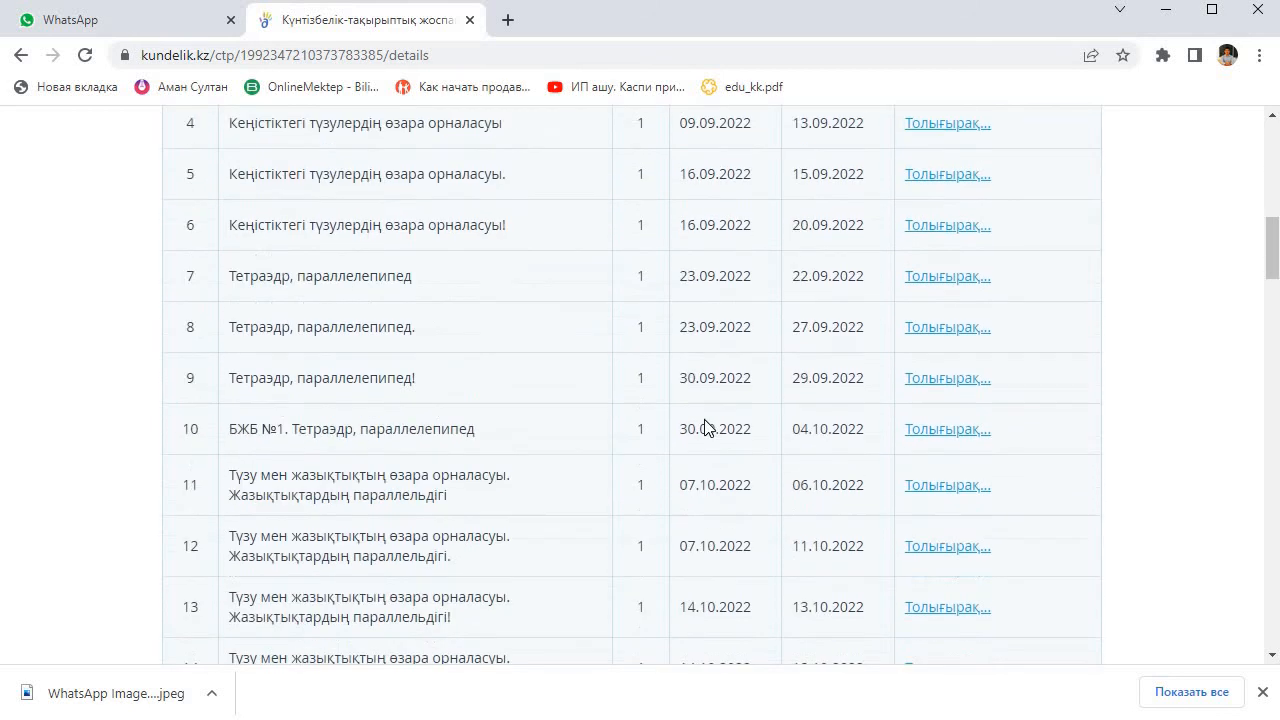
{"action": "scroll", "coordinate": [708, 453], "scroll_direction": "down", "scroll_amount": 10}
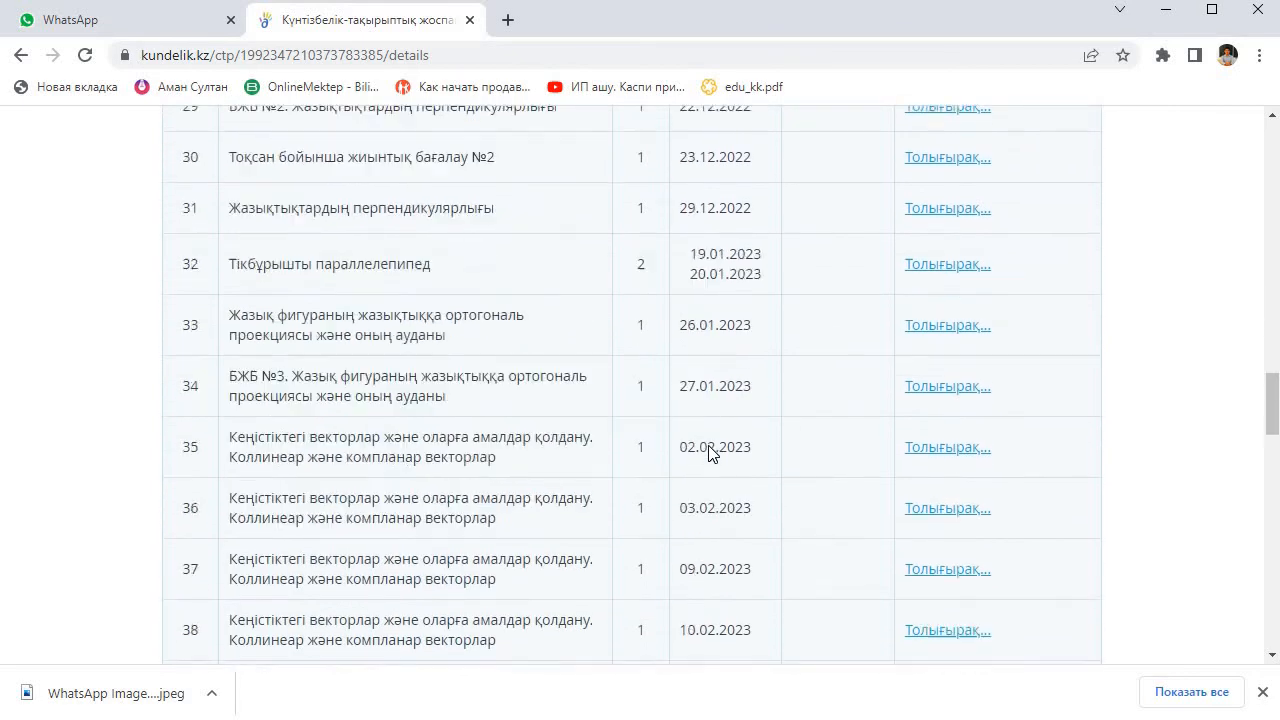
{"action": "scroll", "coordinate": [713, 451], "scroll_direction": "up", "scroll_amount": 13}
{"action": "scroll", "coordinate": [713, 451], "scroll_direction": "up", "scroll_amount": 14}
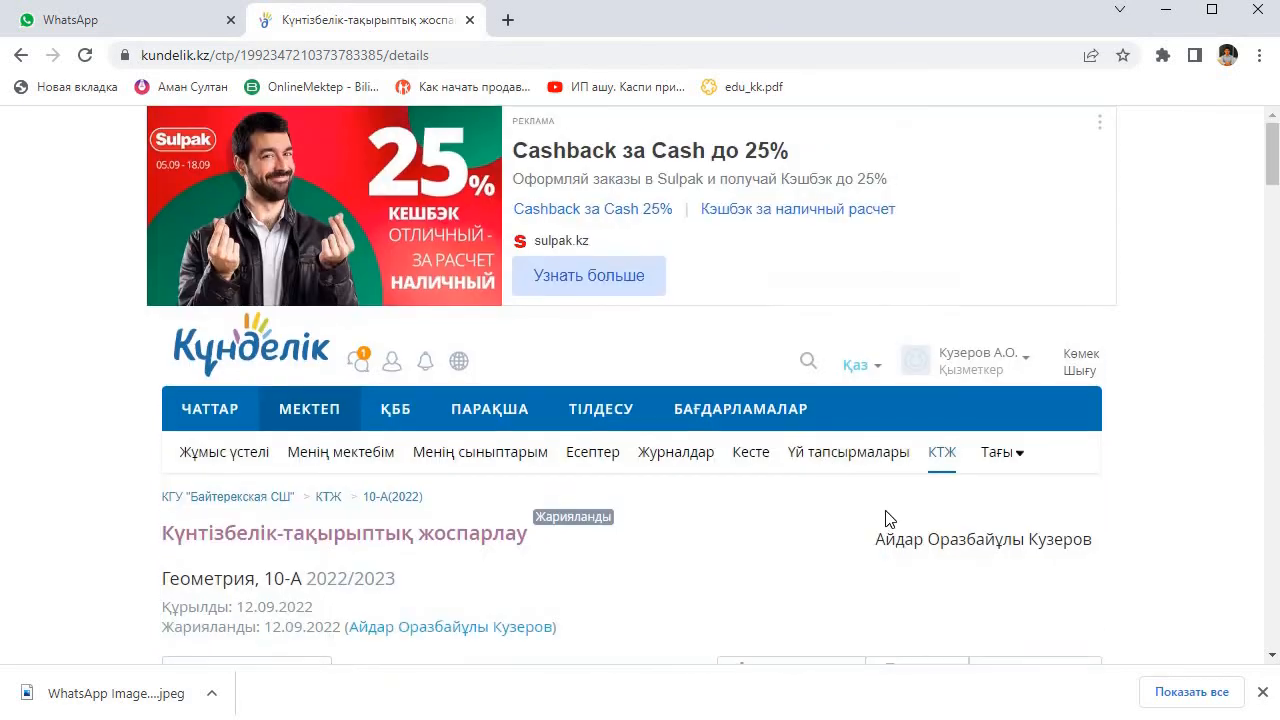
{"action": "scroll", "coordinate": [800, 477], "scroll_direction": "down", "scroll_amount": 5}
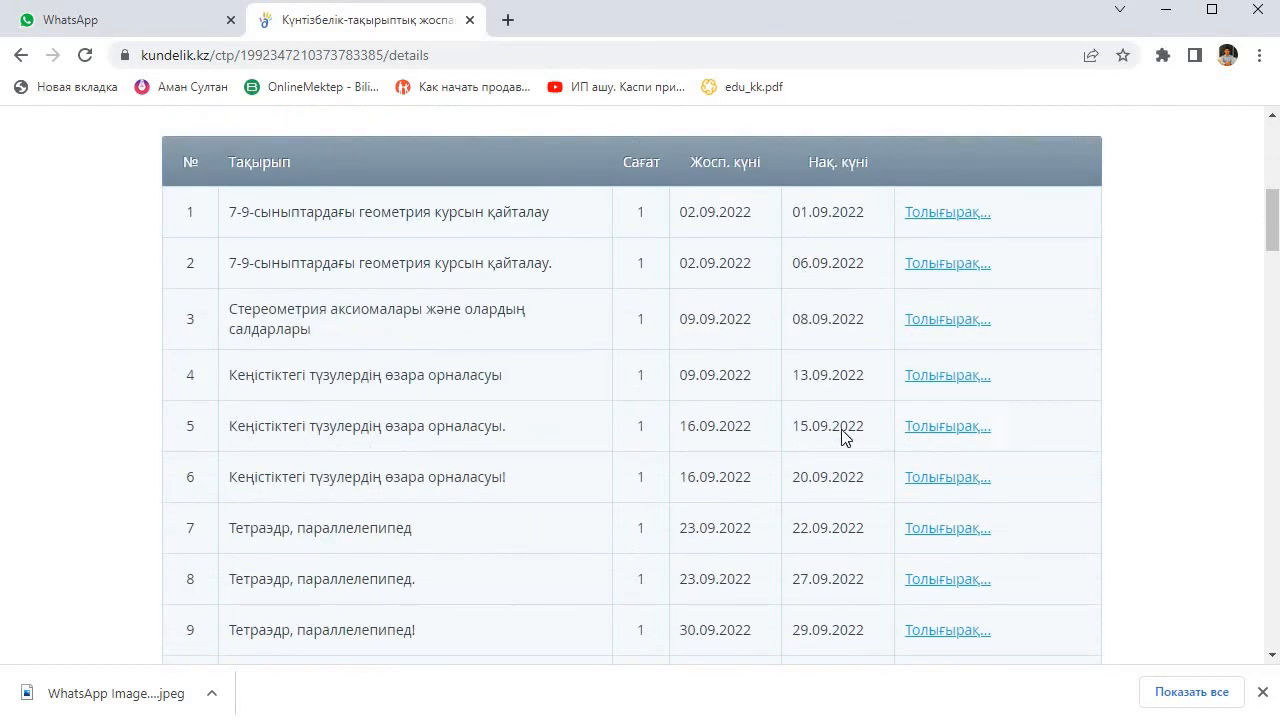
{"action": "scroll", "coordinate": [802, 422], "scroll_direction": "down", "scroll_amount": 2}
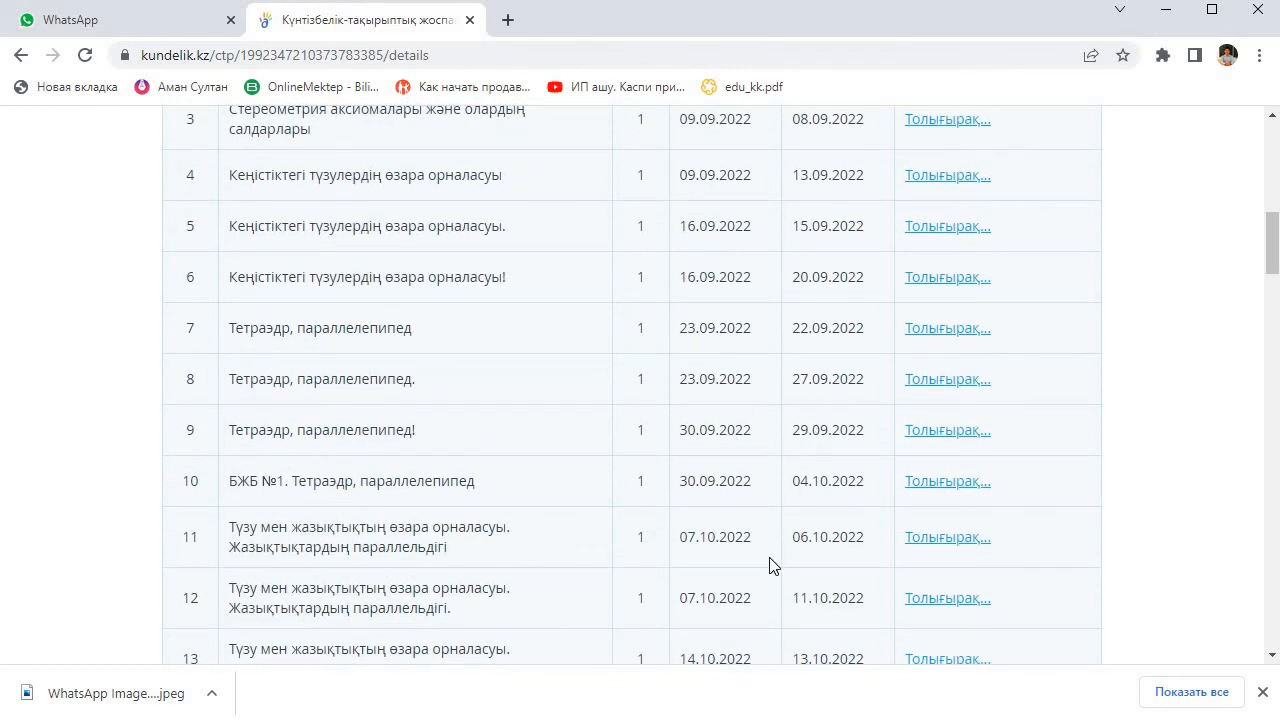
{"action": "scroll", "coordinate": [773, 565], "scroll_direction": "down", "scroll_amount": 4}
{"action": "scroll", "coordinate": [830, 475], "scroll_direction": "up", "scroll_amount": 6}
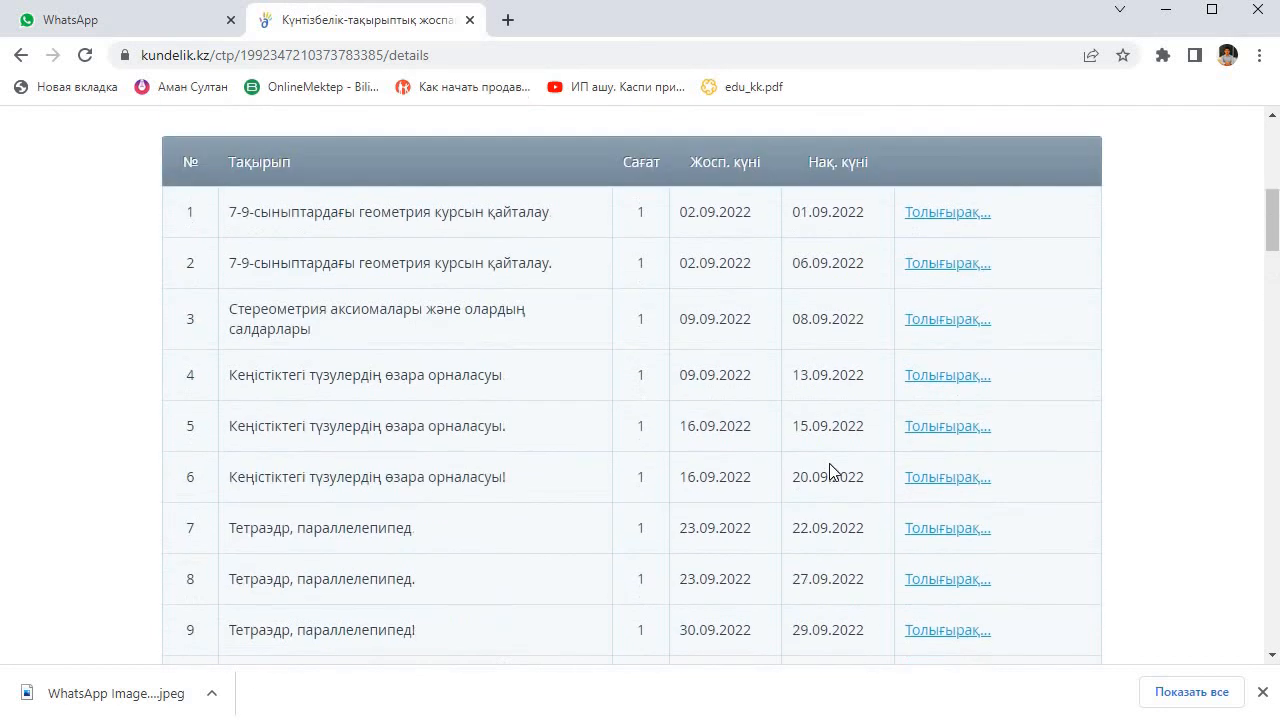
{"action": "scroll", "coordinate": [829, 470], "scroll_direction": "up", "scroll_amount": 1}
{"action": "scroll", "coordinate": [834, 486], "scroll_direction": "down", "scroll_amount": 1}
{"action": "scroll", "coordinate": [829, 477], "scroll_direction": "down", "scroll_amount": 5}
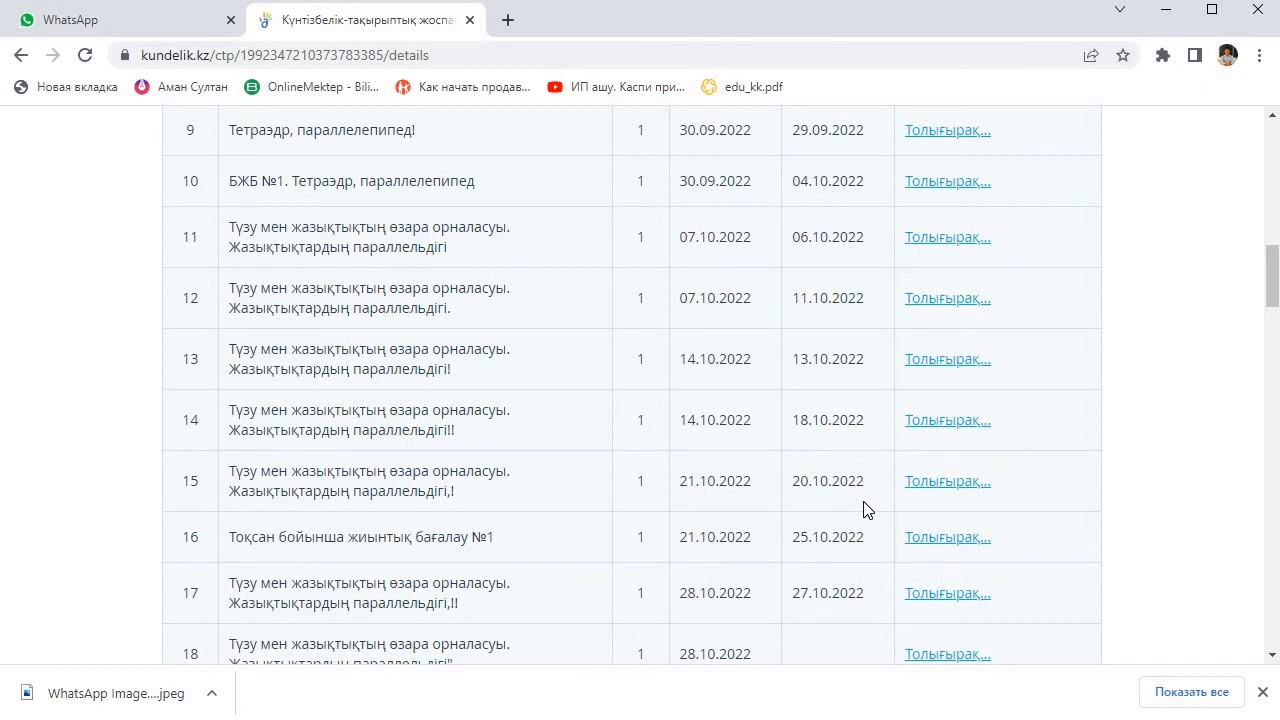
Step: Withdraw the 10-А Геометрия 2022/2023 plan from publication
{"action": "scroll", "coordinate": [866, 510], "scroll_direction": "down", "scroll_amount": 20}
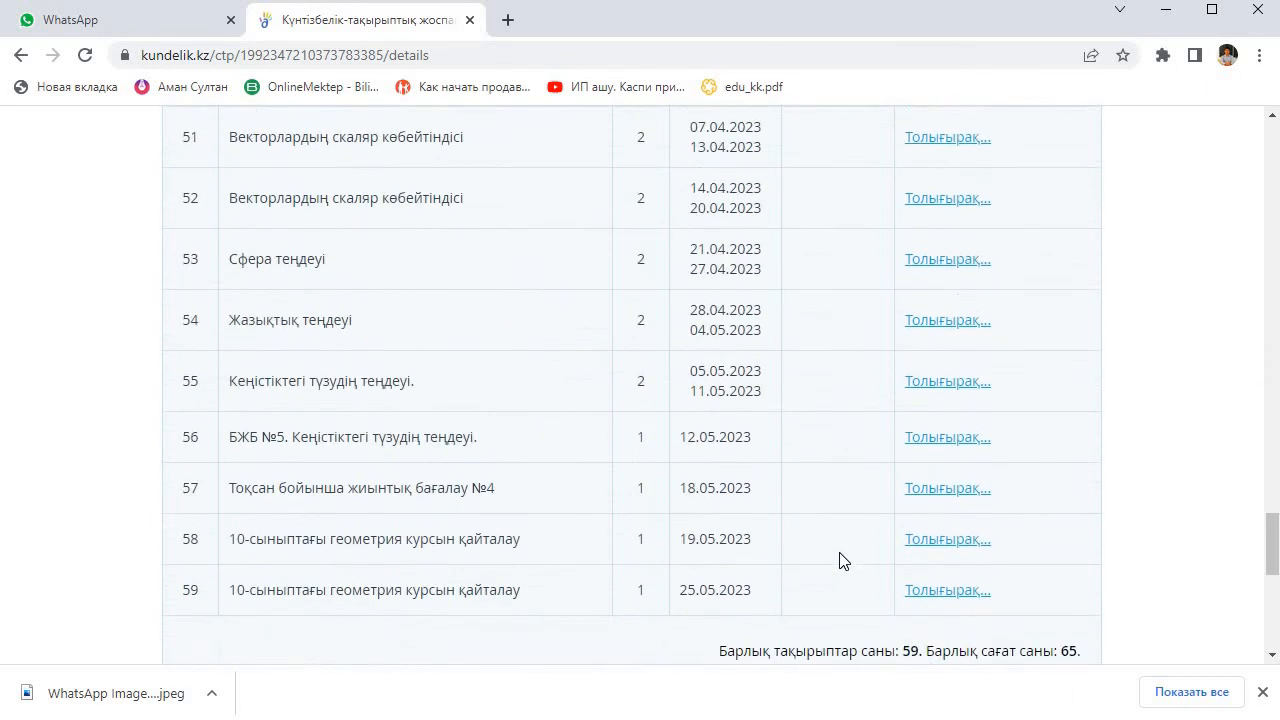
{"action": "scroll", "coordinate": [840, 560], "scroll_direction": "down", "scroll_amount": 5}
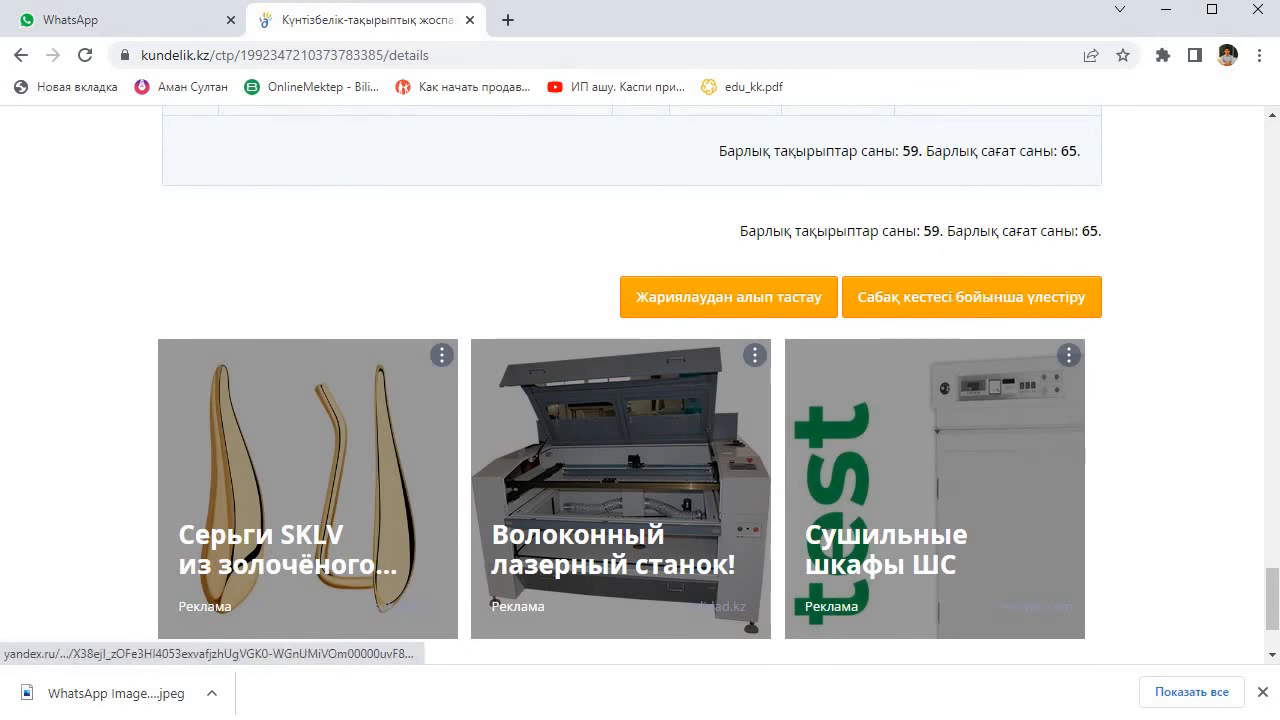
{"action": "left_click", "coordinate": [793, 296]}
{"action": "left_click", "coordinate": [382, 463]}
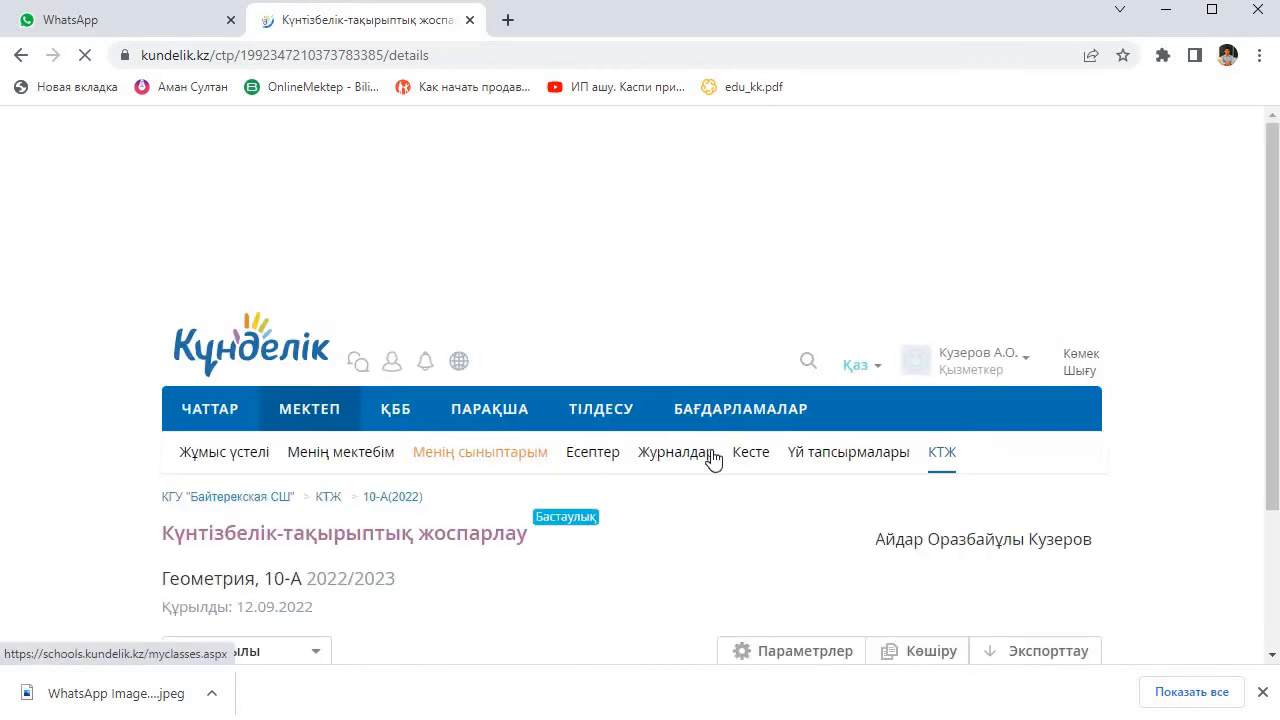
Step: Set the planned date of topic 1, "7-9-сыныптардағы геометрия курсын қайталау", to 01.09.2022 and save it
{"action": "scroll", "coordinate": [886, 457], "scroll_direction": "down", "scroll_amount": 4}
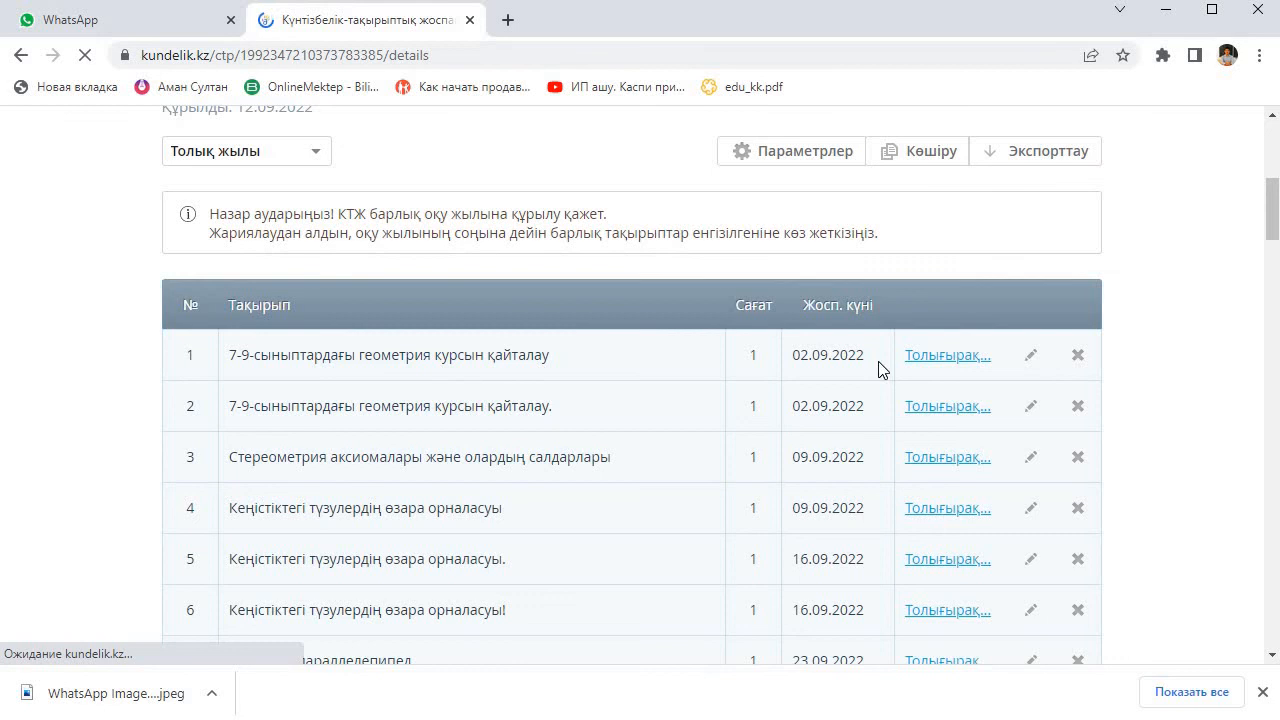
{"action": "left_click", "coordinate": [1031, 355]}
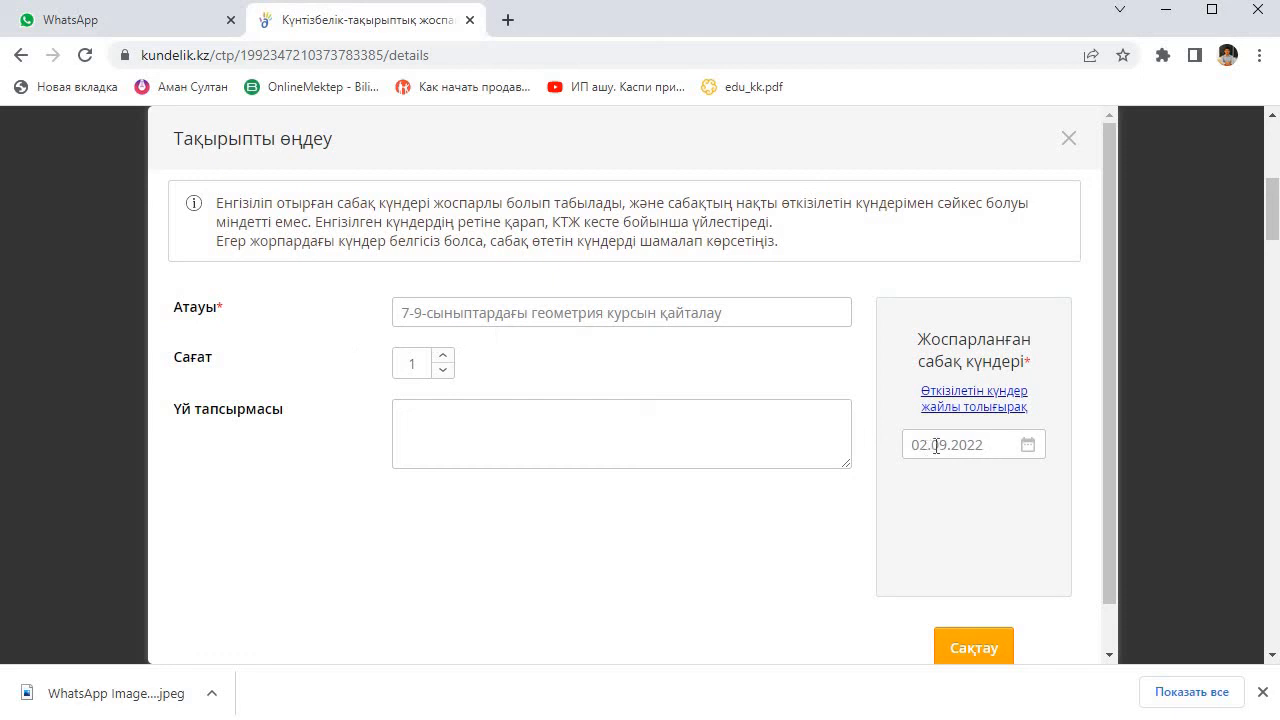
{"action": "left_click", "coordinate": [930, 450]}
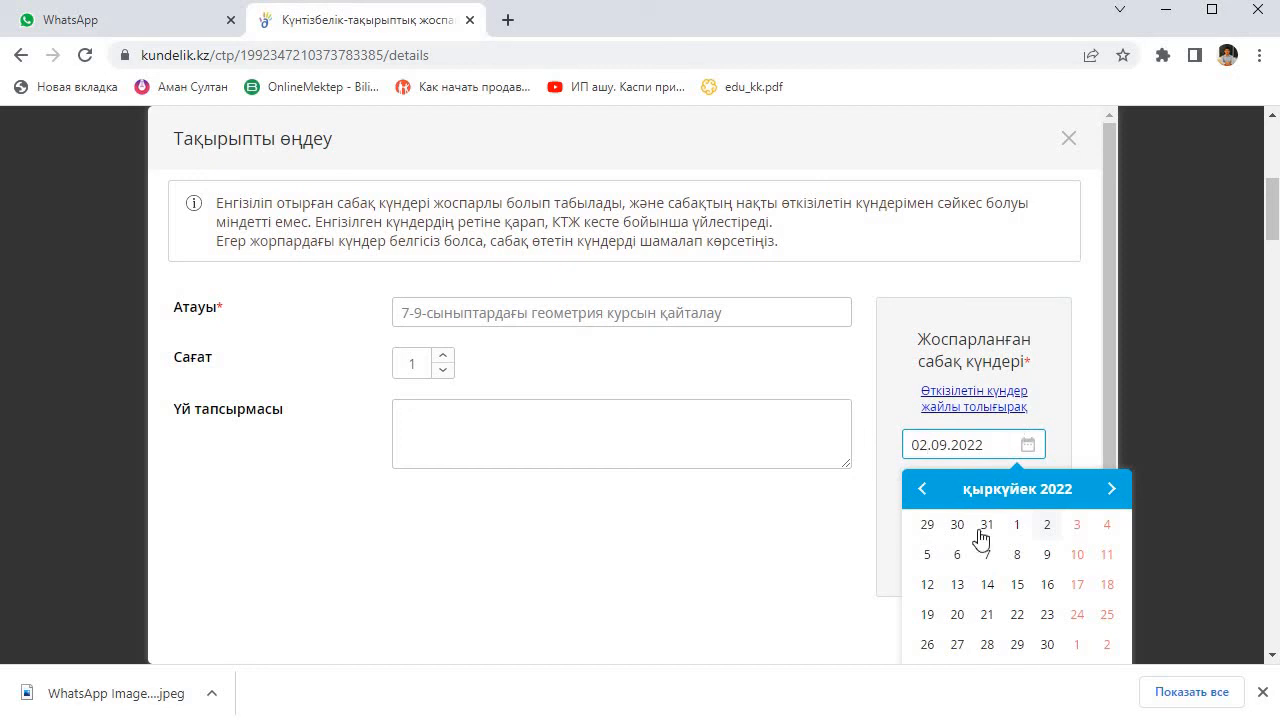
{"action": "left_click", "coordinate": [1014, 530]}
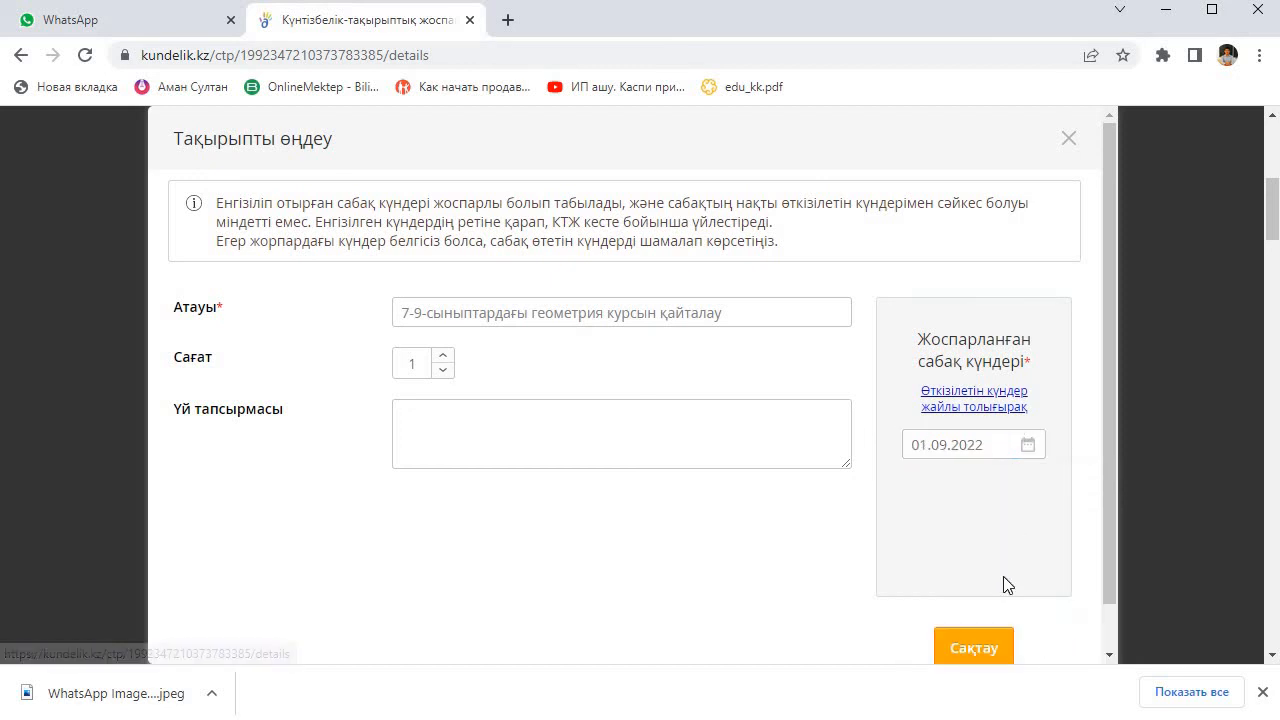
{"action": "left_click", "coordinate": [967, 657]}
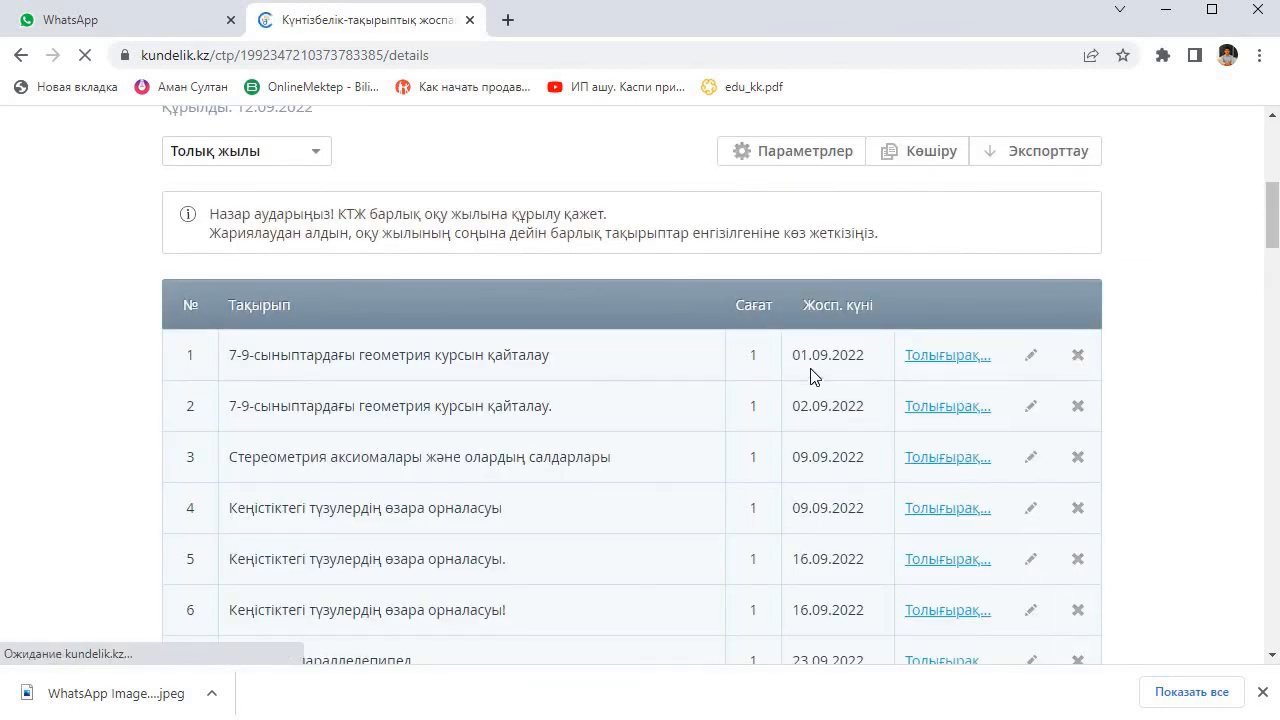
Step: Set the planned date of topic 2, "7-9-сыныптардағы геометрия курсын қайталау.", to 06.09.2022 and save it
{"action": "left_click", "coordinate": [1031, 407]}
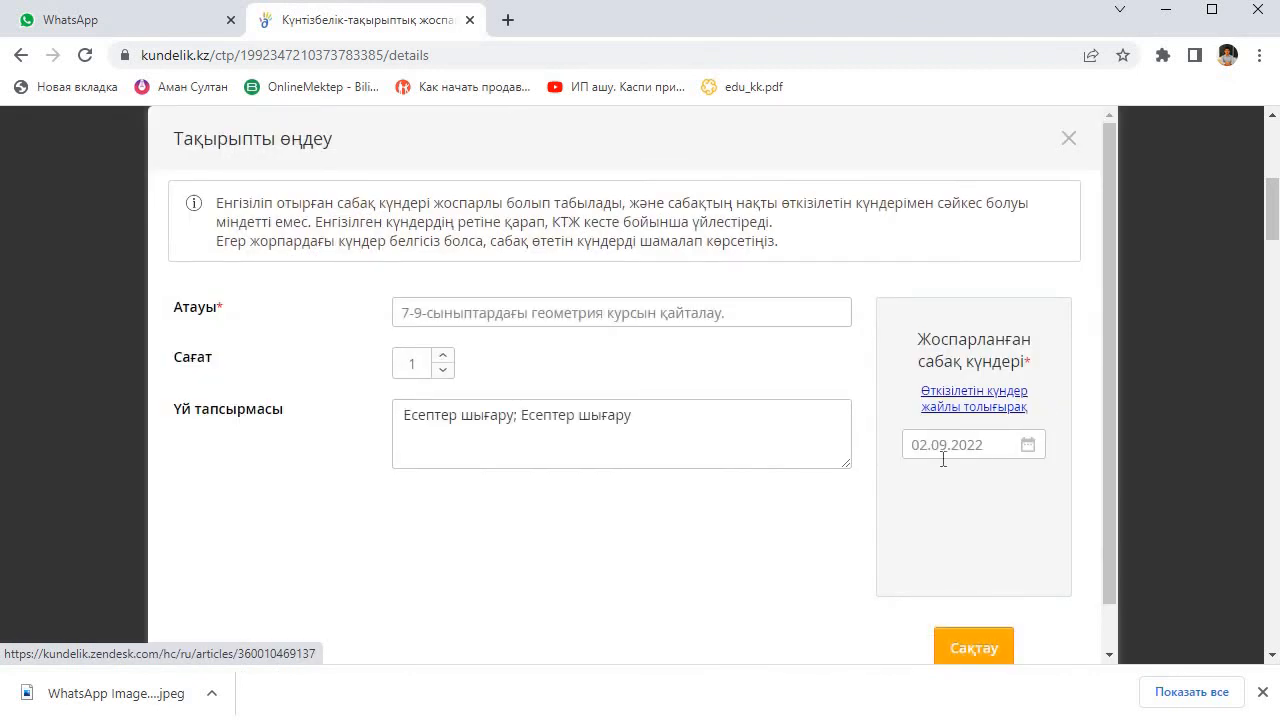
{"action": "left_click", "coordinate": [1037, 447]}
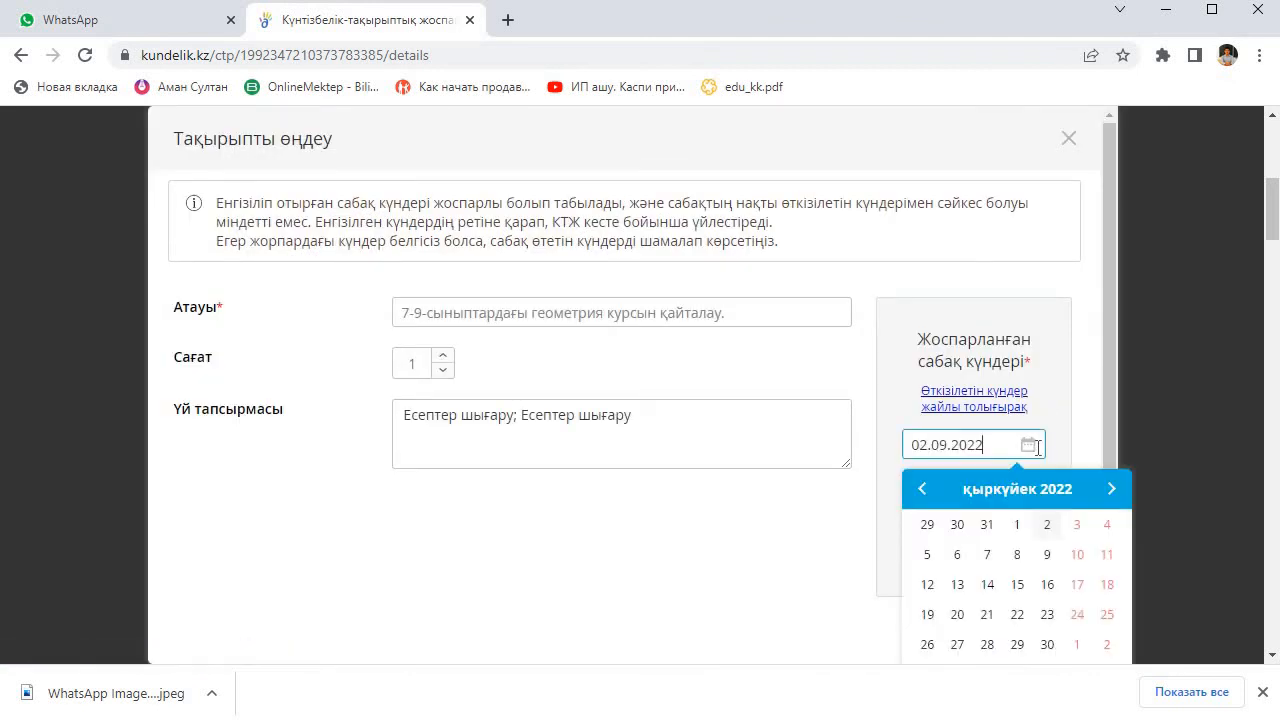
{"action": "left_click", "coordinate": [957, 554]}
{"action": "left_click", "coordinate": [978, 649]}
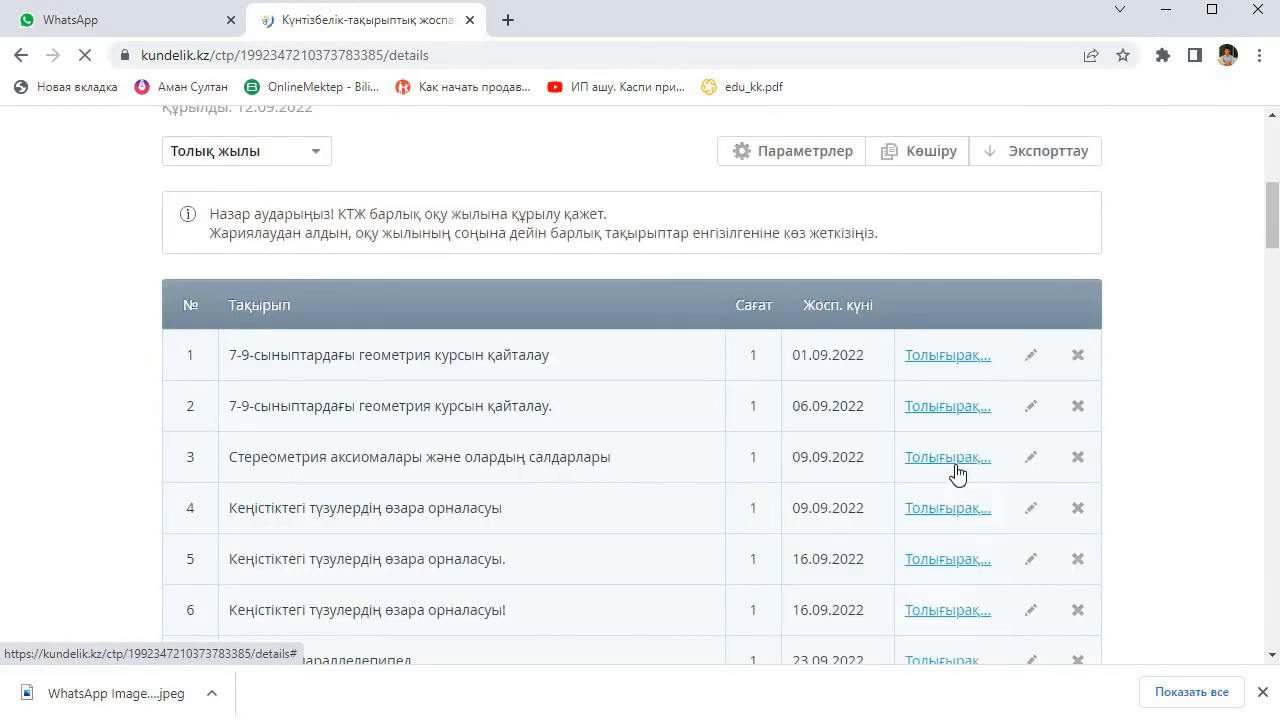
Step: Set the planned date of topic 3, "Стереометрия аксиомалары және олардың салдарлары", to 08.09.2022 and save it
{"action": "scroll", "coordinate": [1043, 416], "scroll_direction": "down", "scroll_amount": 1}
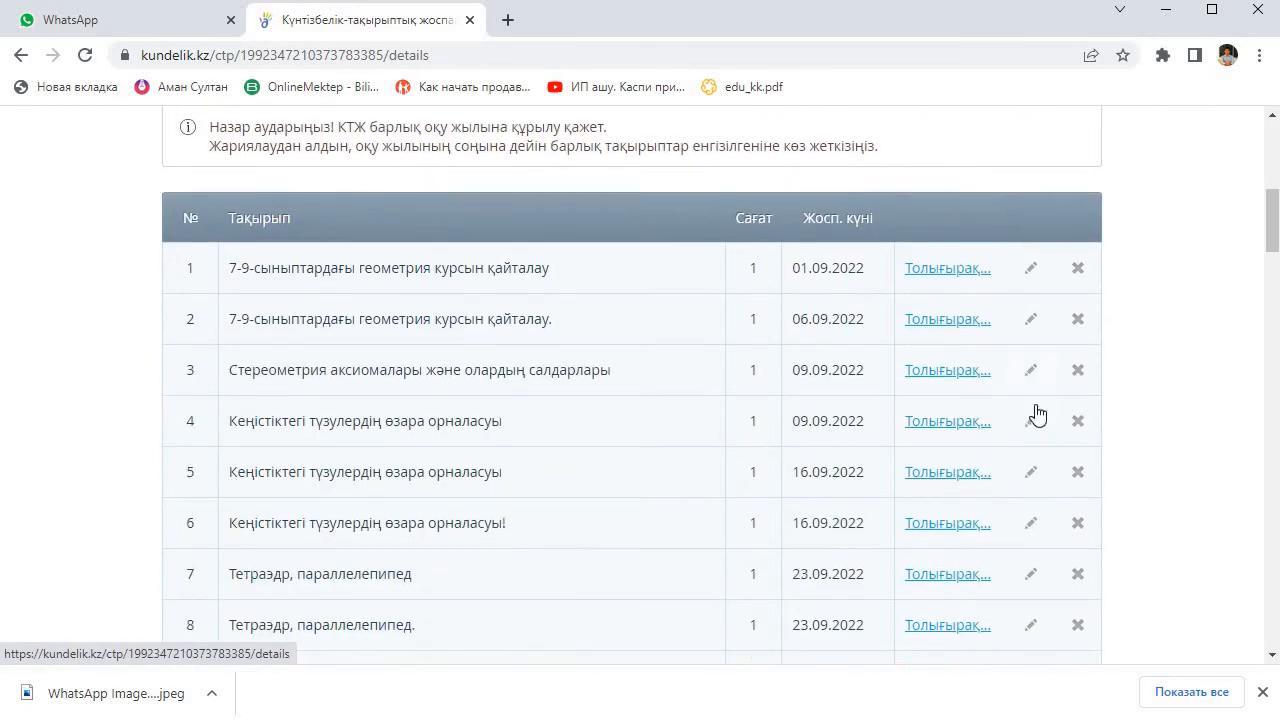
{"action": "left_click", "coordinate": [1034, 366]}
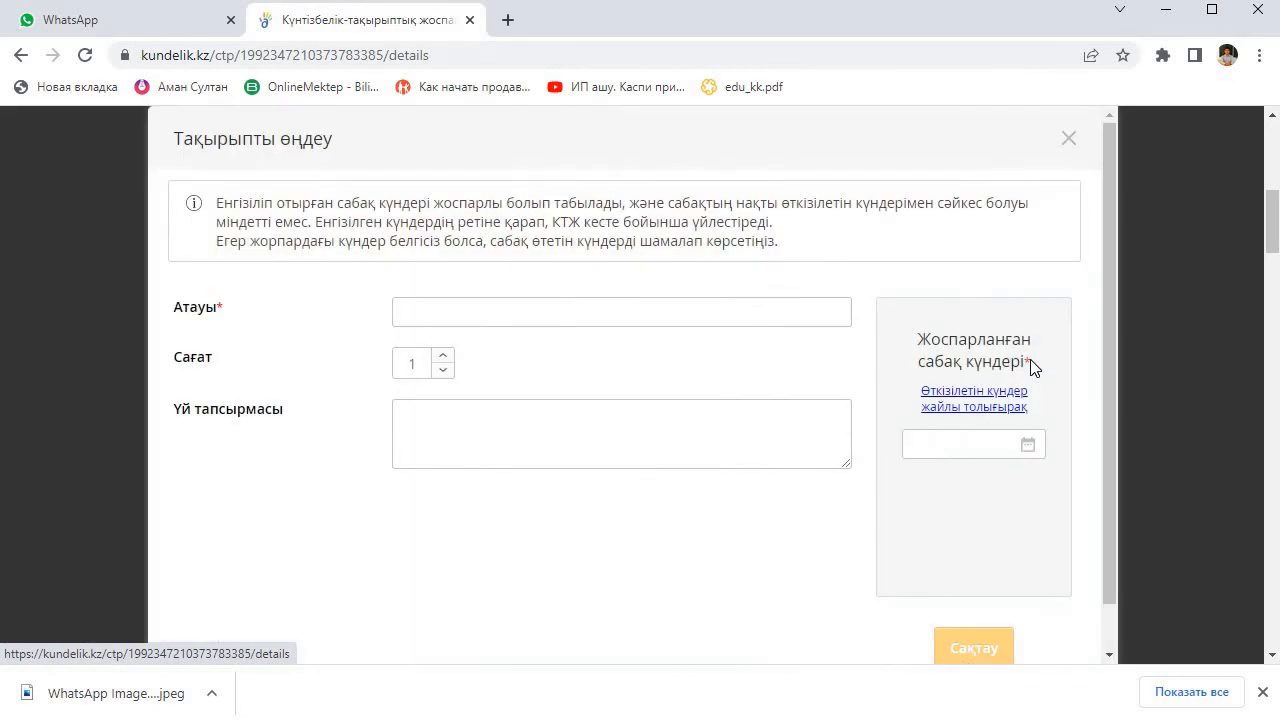
{"action": "left_click", "coordinate": [1027, 445]}
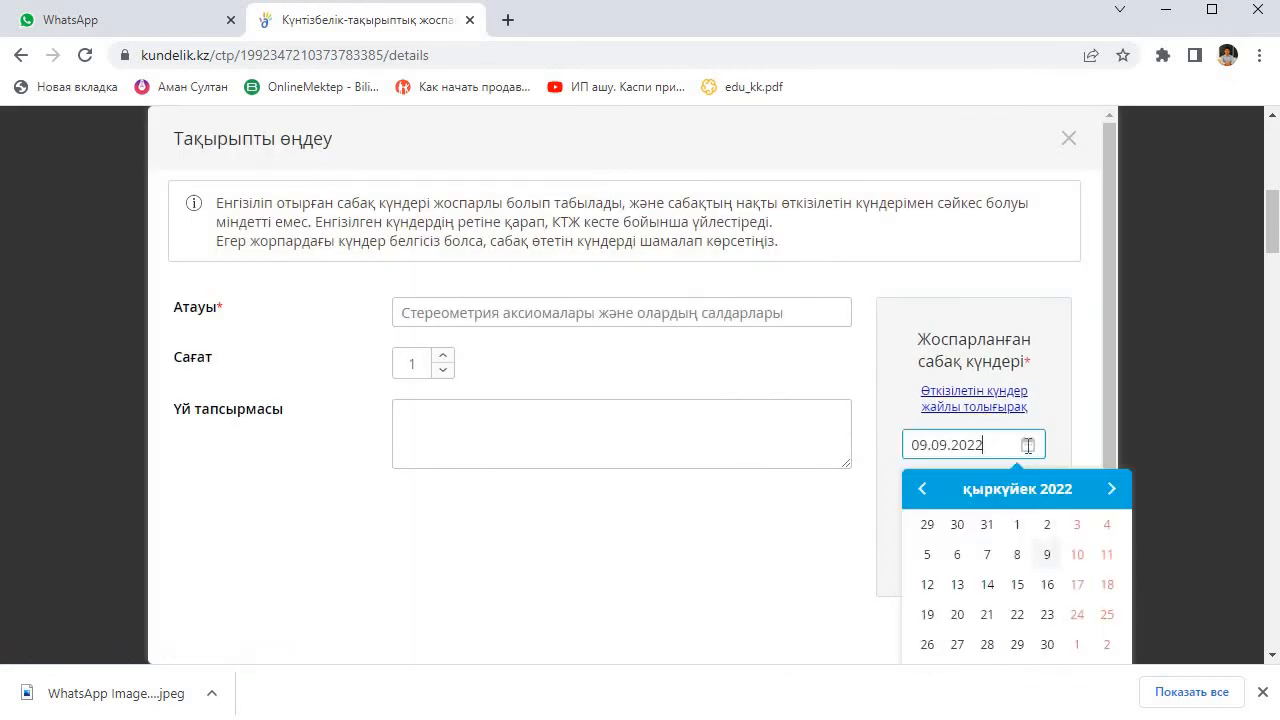
{"action": "left_click", "coordinate": [1016, 555]}
{"action": "left_click", "coordinate": [981, 649]}
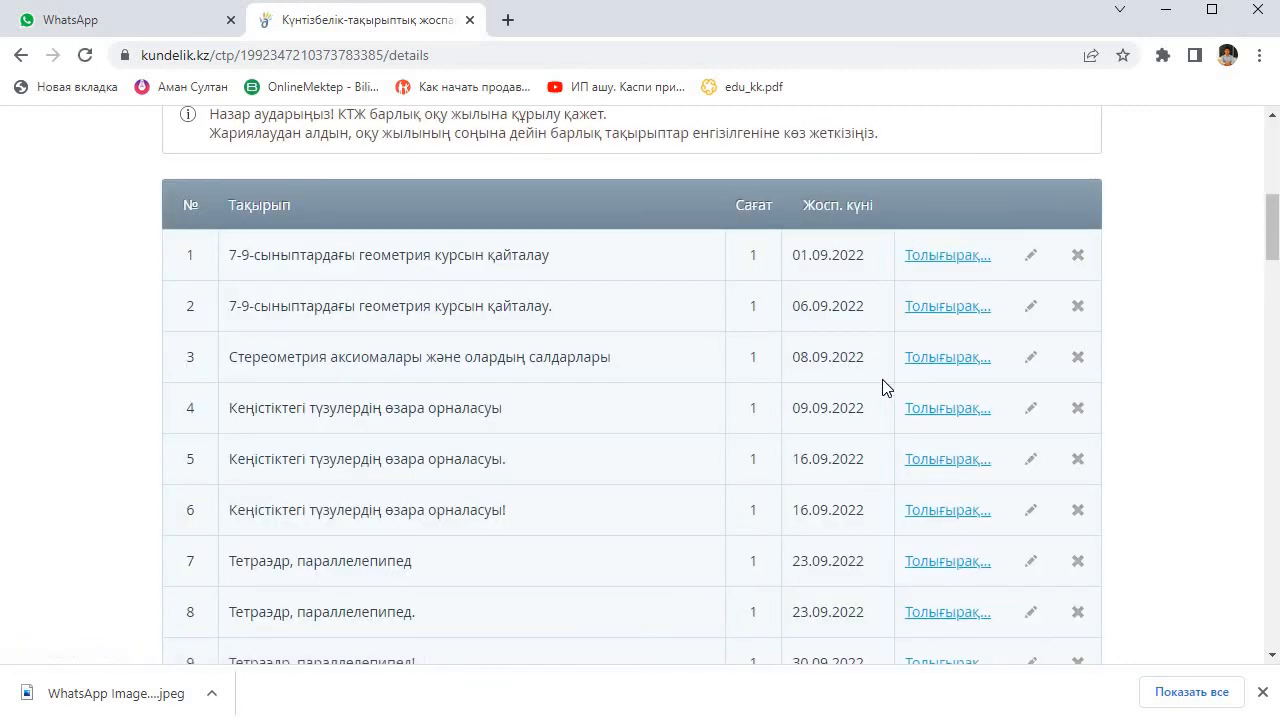
Step: Set the planned date of topic 4, "Кеңістіктегі түзулердің өзара орналасуы", to 13.09.2022 and save it
{"action": "left_click", "coordinate": [1030, 410]}
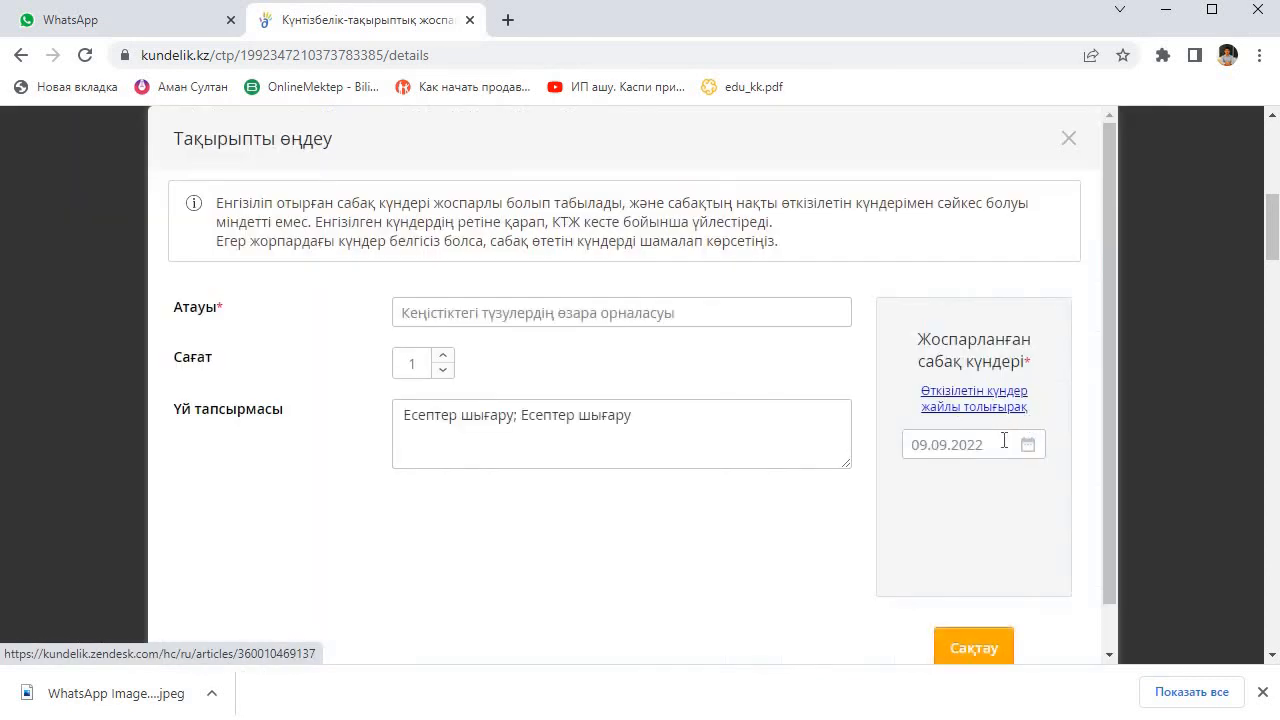
{"action": "left_click", "coordinate": [1038, 434]}
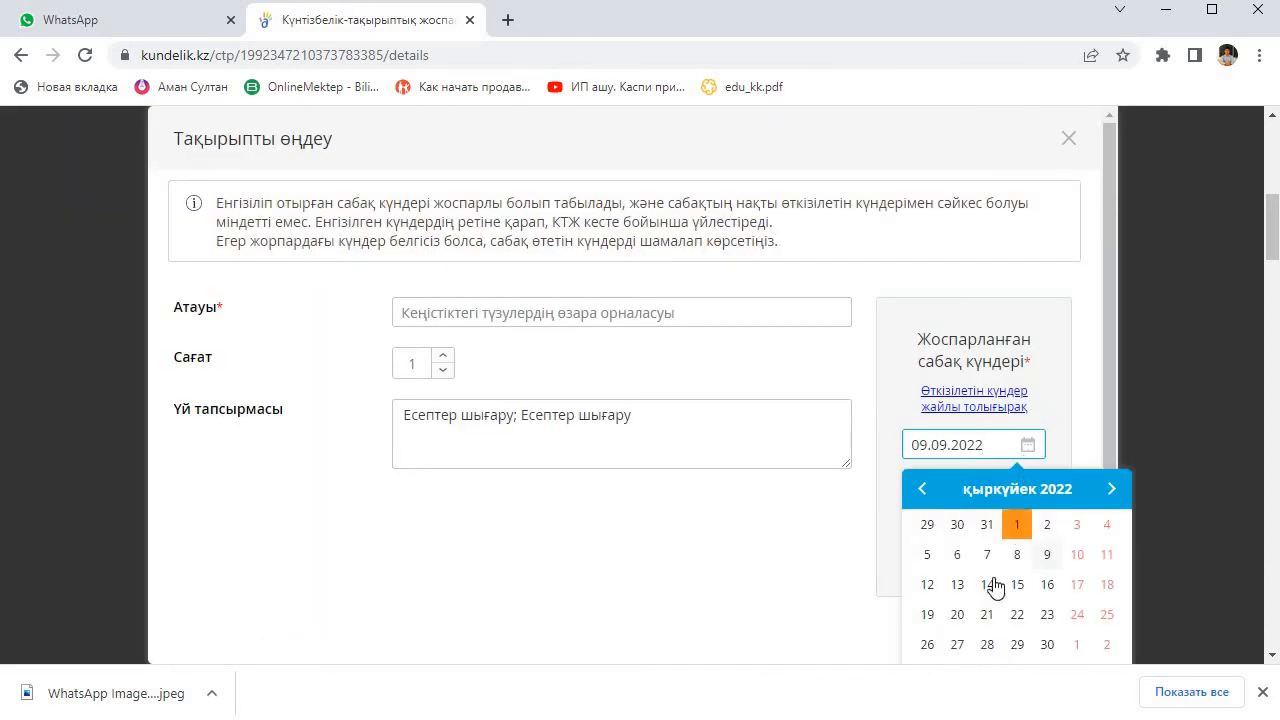
{"action": "left_click", "coordinate": [957, 584]}
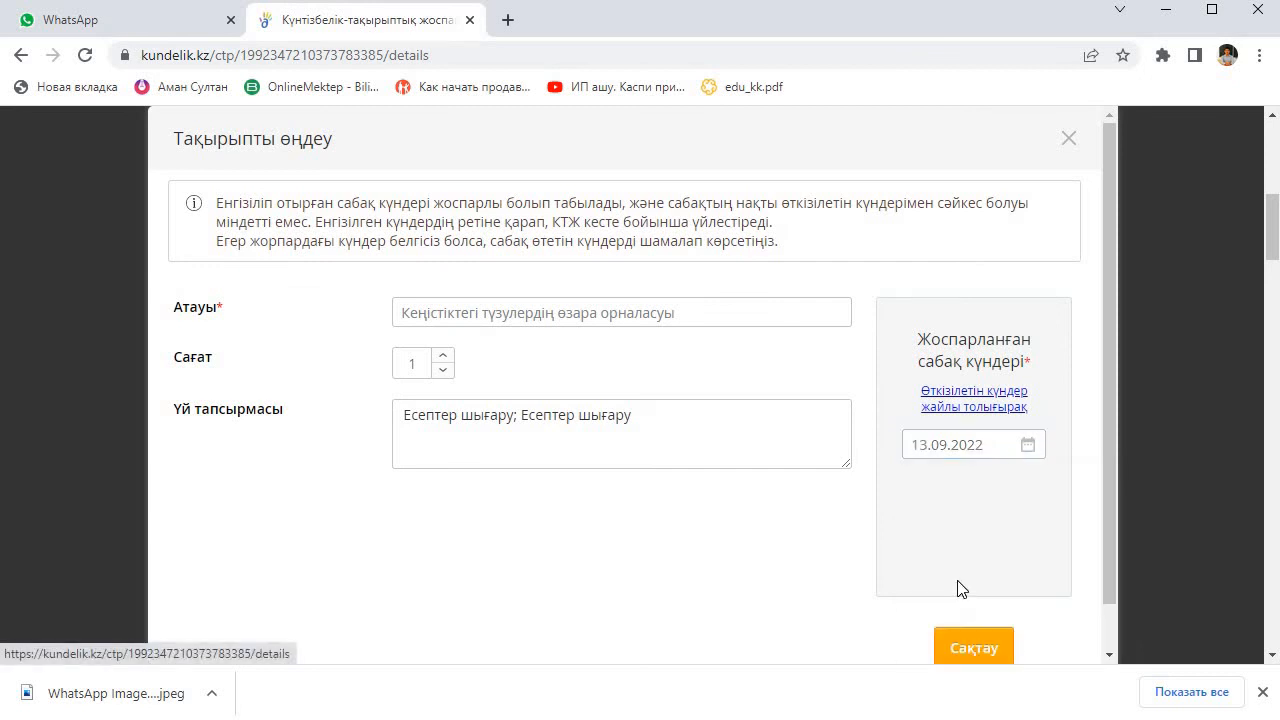
{"action": "left_click", "coordinate": [985, 647]}
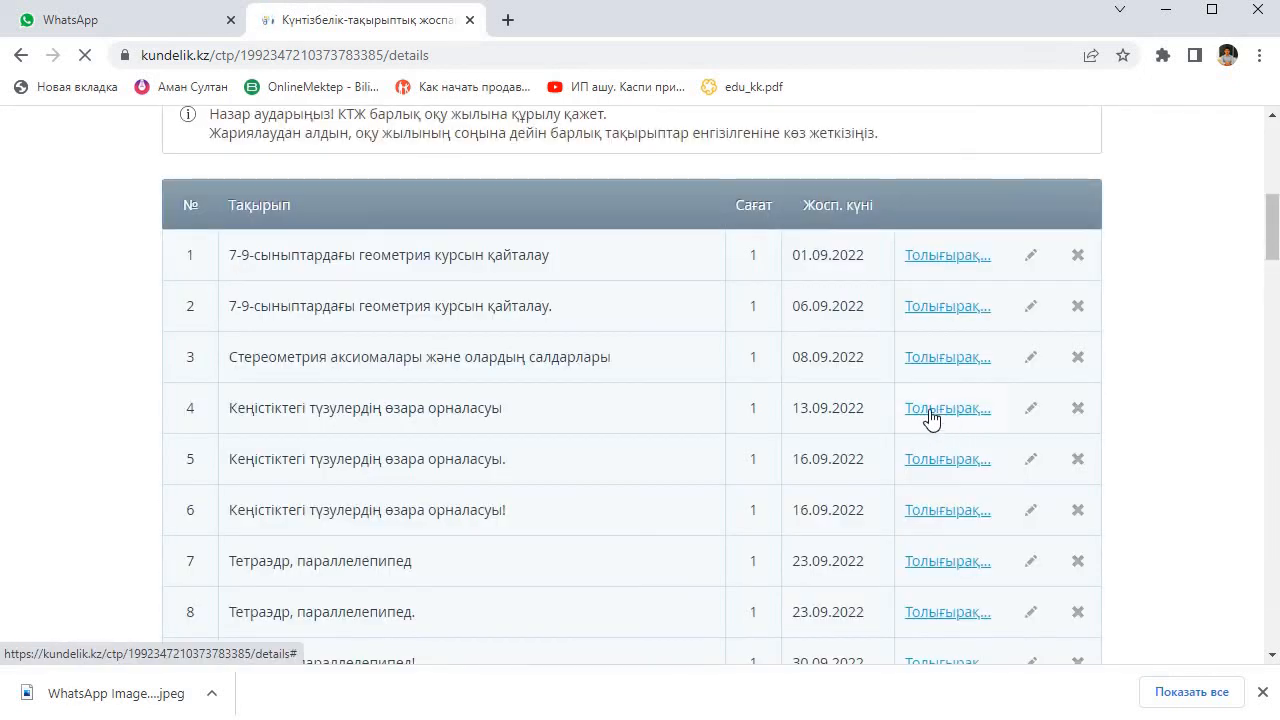
Step: Set the planned date of topic 5, "Кеңістіктегі түзулердің өзара орналасуы.", to 15.09.2022 and save it
{"action": "scroll", "coordinate": [892, 412], "scroll_direction": "down", "scroll_amount": 1}
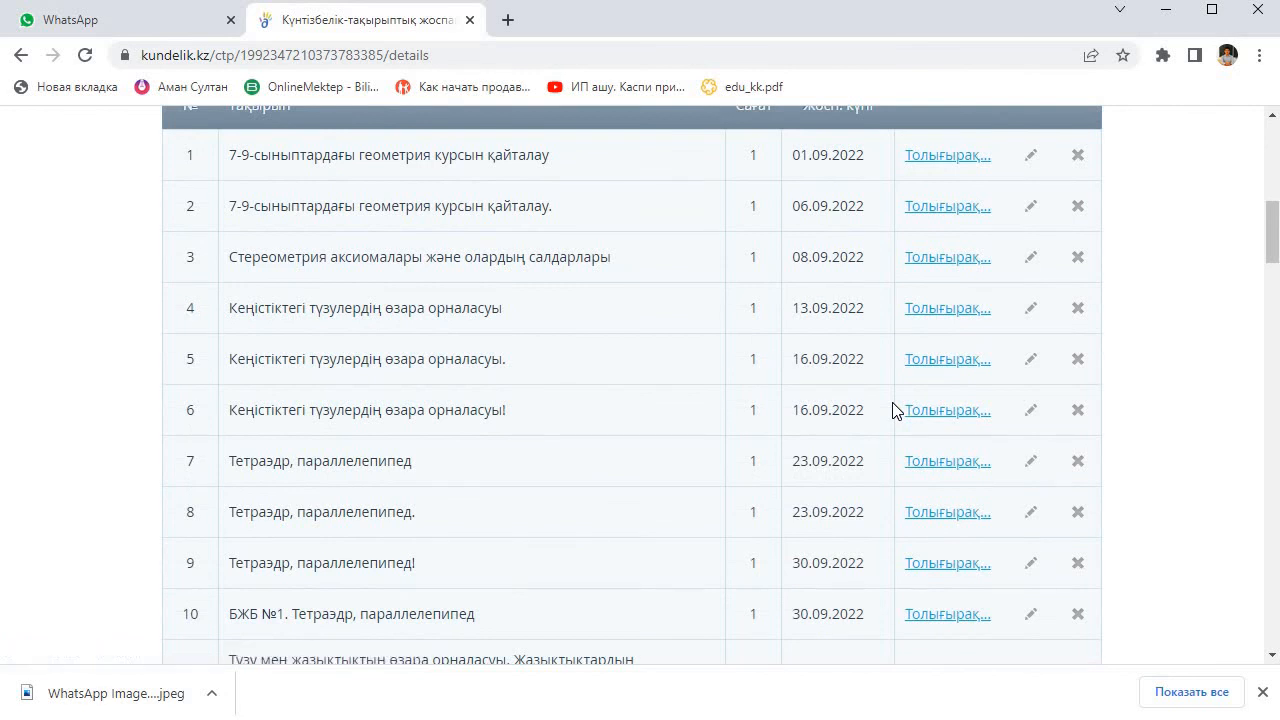
{"action": "left_click", "coordinate": [1031, 359]}
{"action": "left_click", "coordinate": [1028, 444]}
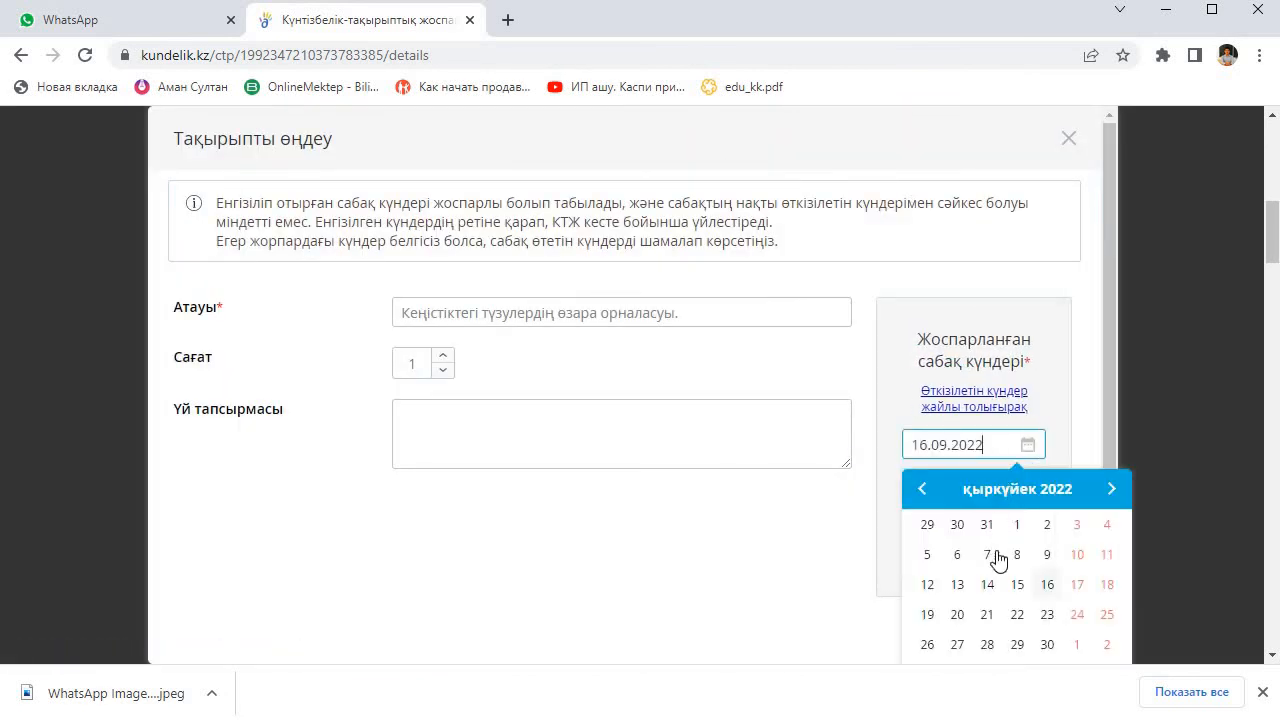
{"action": "left_click", "coordinate": [1017, 584]}
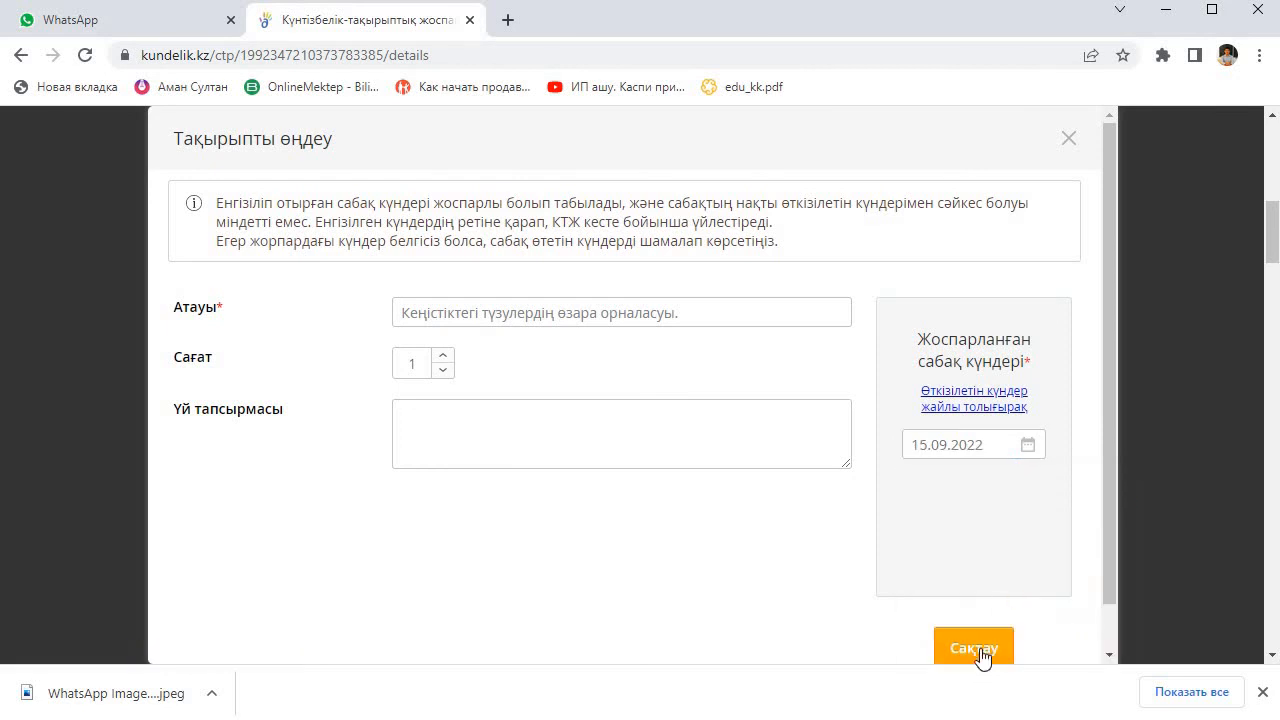
{"action": "left_click", "coordinate": [980, 650]}
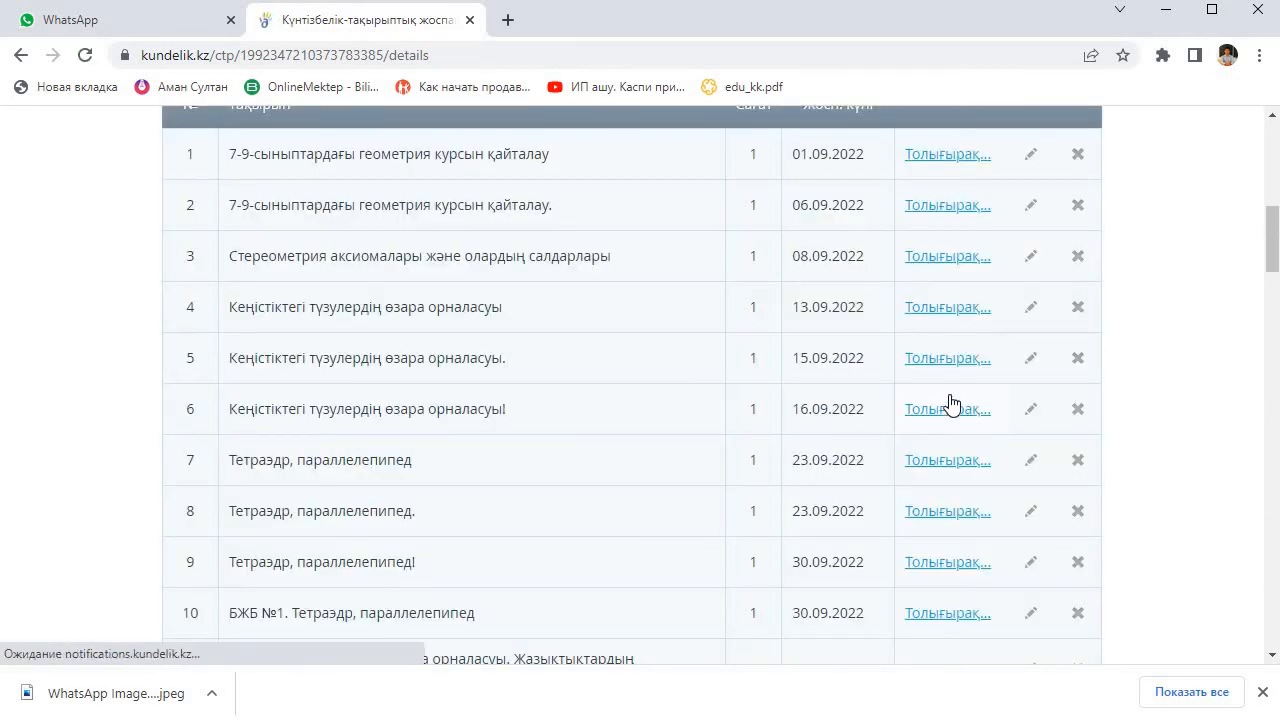
{"action": "scroll", "coordinate": [950, 403], "scroll_direction": "down", "scroll_amount": 2}
{"action": "scroll", "coordinate": [950, 403], "scroll_direction": "down", "scroll_amount": 8}
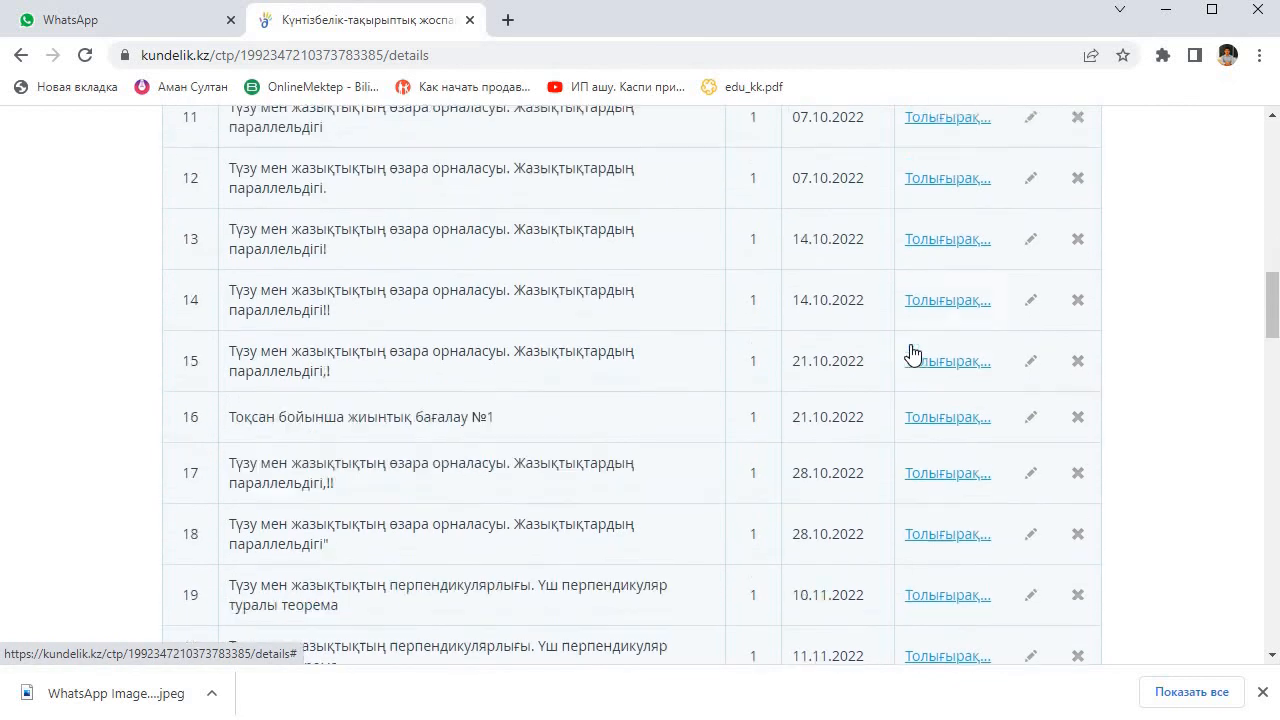
Step: Check the planned dates of the topics and publish the 10-А Геометрия calendar-thematic plan for 2022/2023
{"action": "scroll", "coordinate": [908, 325], "scroll_direction": "up", "scroll_amount": 10}
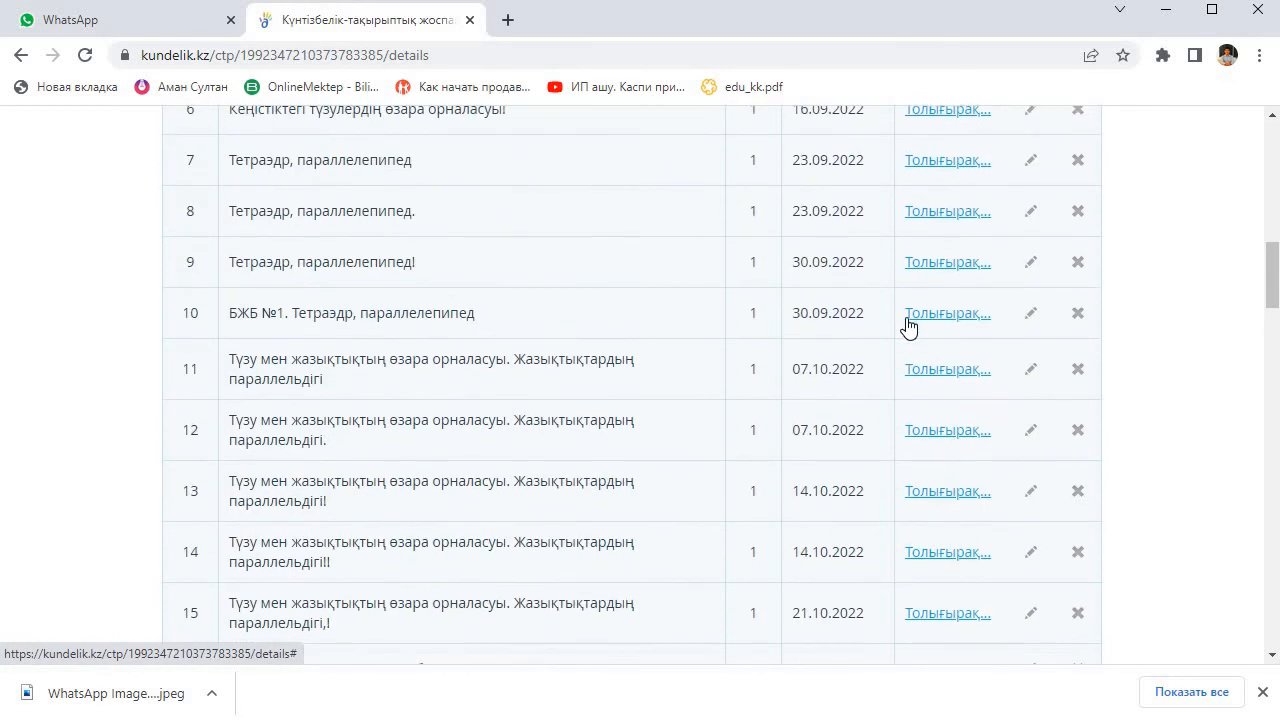
{"action": "scroll", "coordinate": [866, 330], "scroll_direction": "down", "scroll_amount": 3}
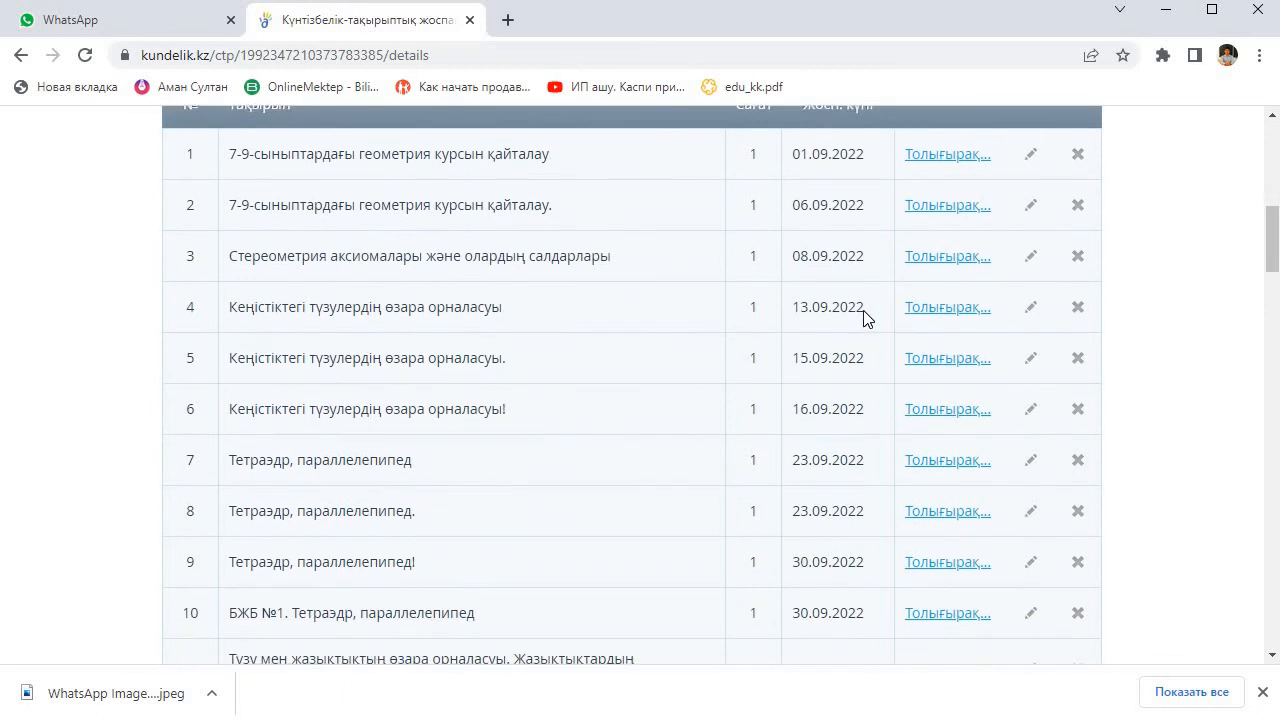
{"action": "scroll", "coordinate": [866, 318], "scroll_direction": "up", "scroll_amount": 2}
{"action": "scroll", "coordinate": [866, 316], "scroll_direction": "up", "scroll_amount": 1}
{"action": "scroll", "coordinate": [852, 550], "scroll_direction": "down", "scroll_amount": 2}
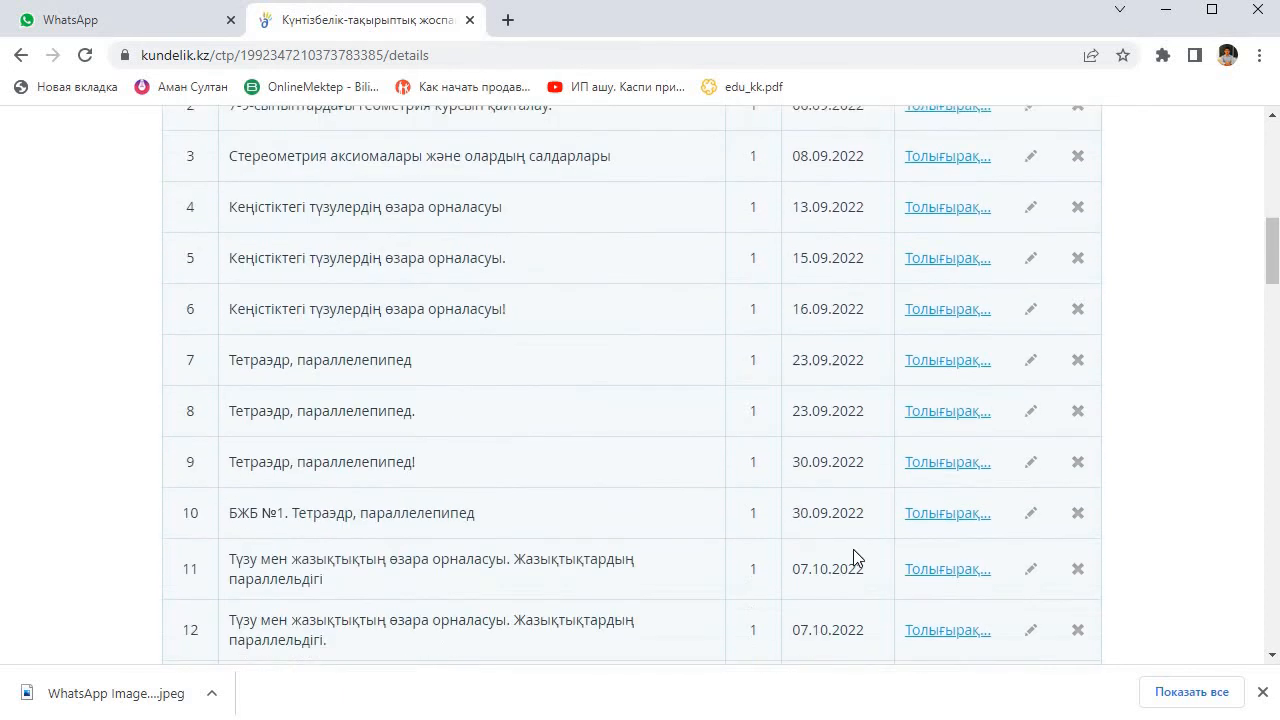
{"action": "scroll", "coordinate": [840, 291], "scroll_direction": "up", "scroll_amount": 3}
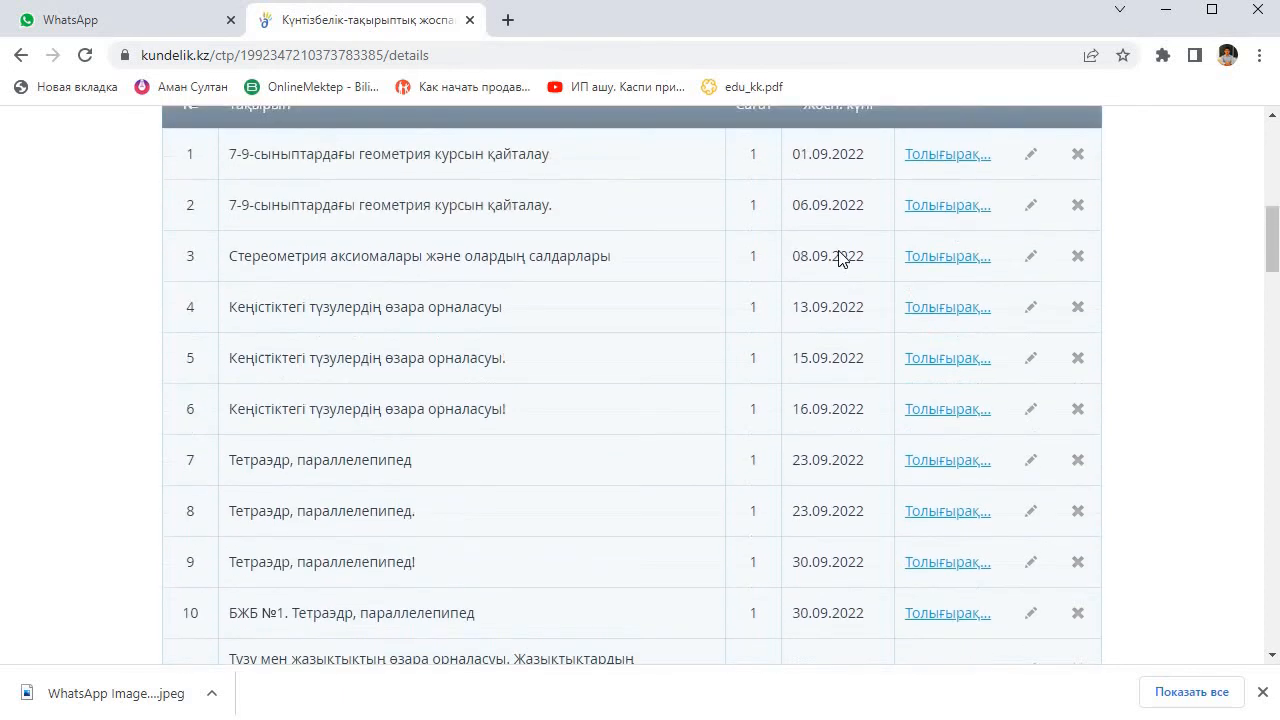
{"action": "scroll", "coordinate": [840, 355], "scroll_direction": "down", "scroll_amount": 4}
{"action": "scroll", "coordinate": [914, 500], "scroll_direction": "down", "scroll_amount": 20}
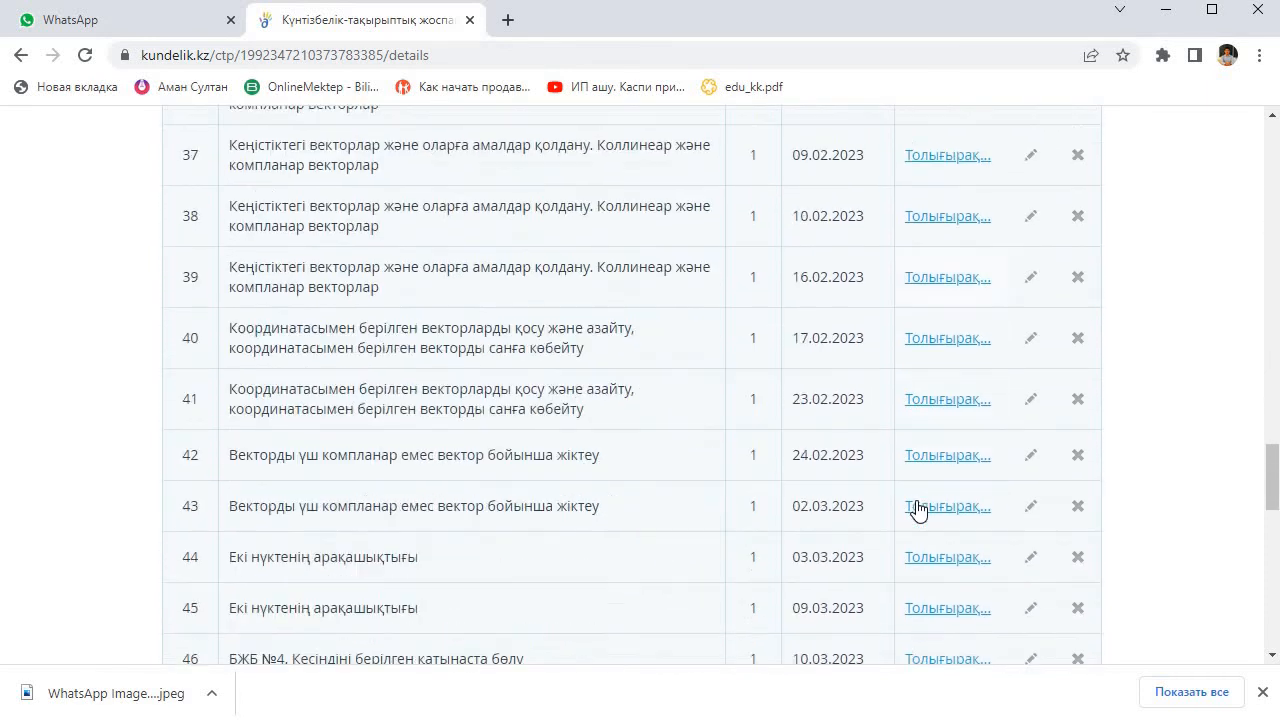
{"action": "left_click", "coordinate": [1046, 462]}
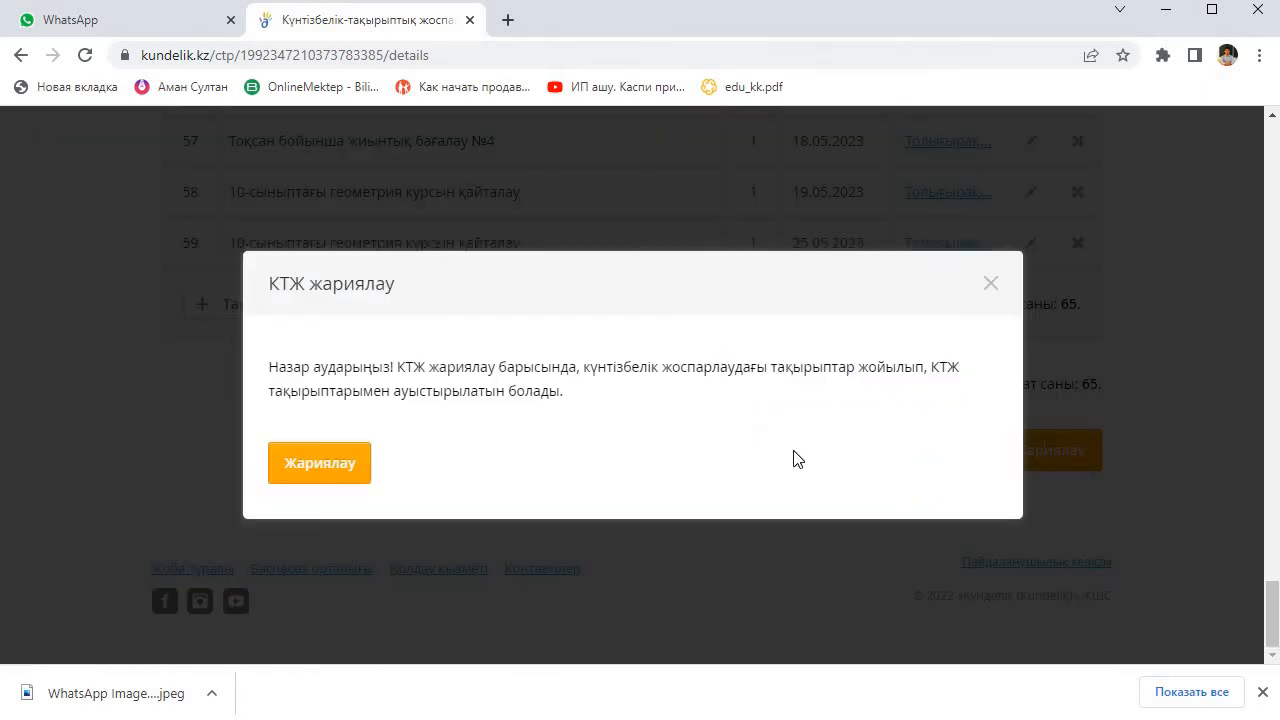
{"action": "left_click", "coordinate": [336, 464]}
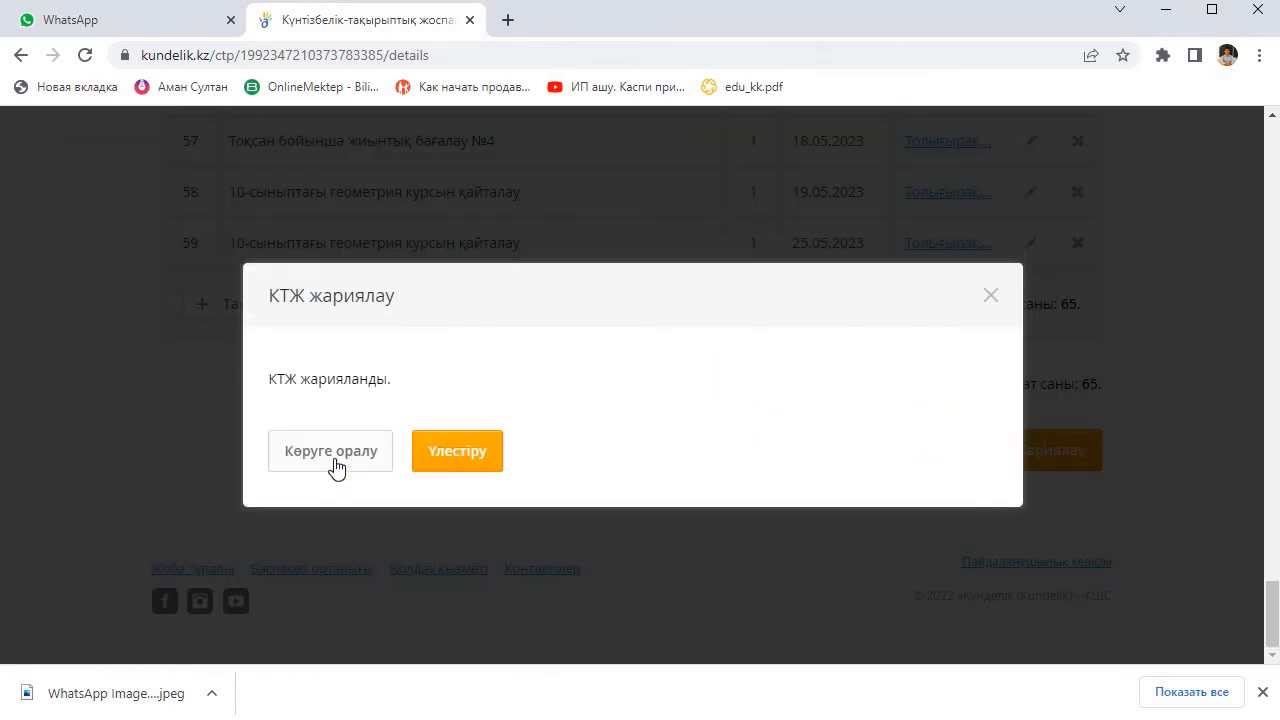
Step: Distribute all topics of the 10-А Геометрия plan by the lesson timetable for the period "Толық жылы"
{"action": "left_click", "coordinate": [466, 457]}
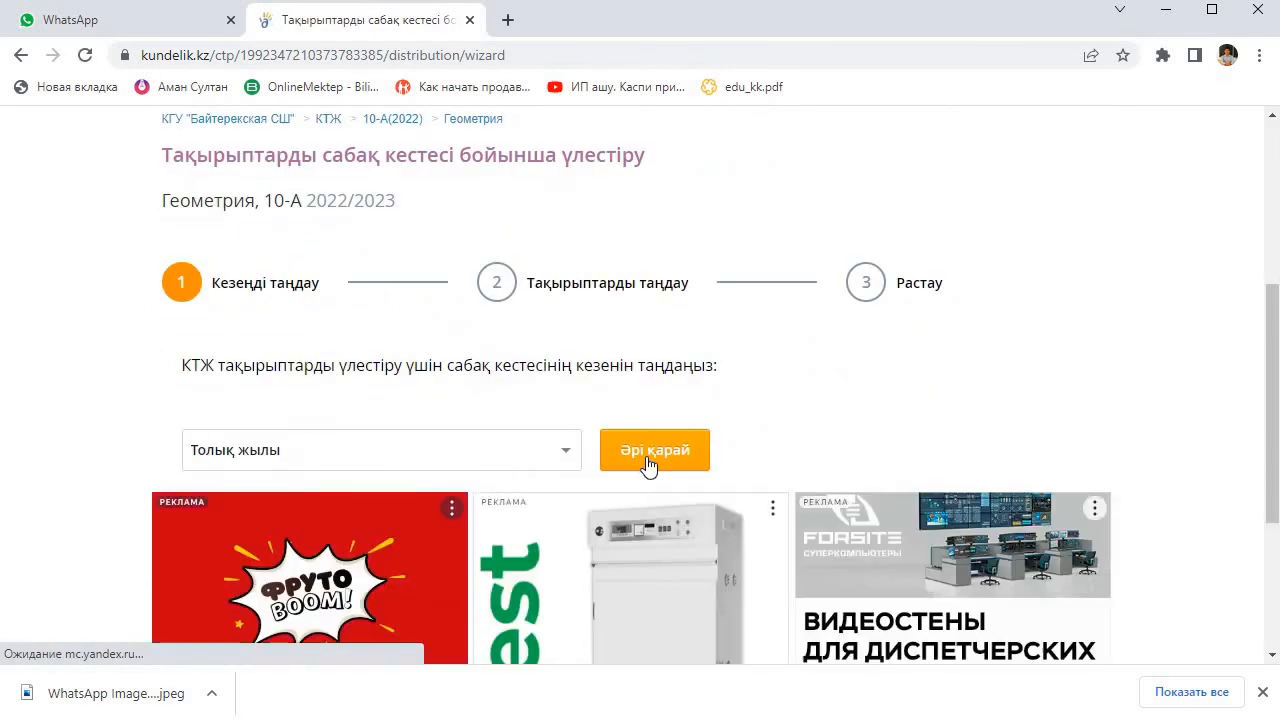
{"action": "left_click", "coordinate": [648, 462]}
{"action": "scroll", "coordinate": [648, 462], "scroll_direction": "down", "scroll_amount": 4}
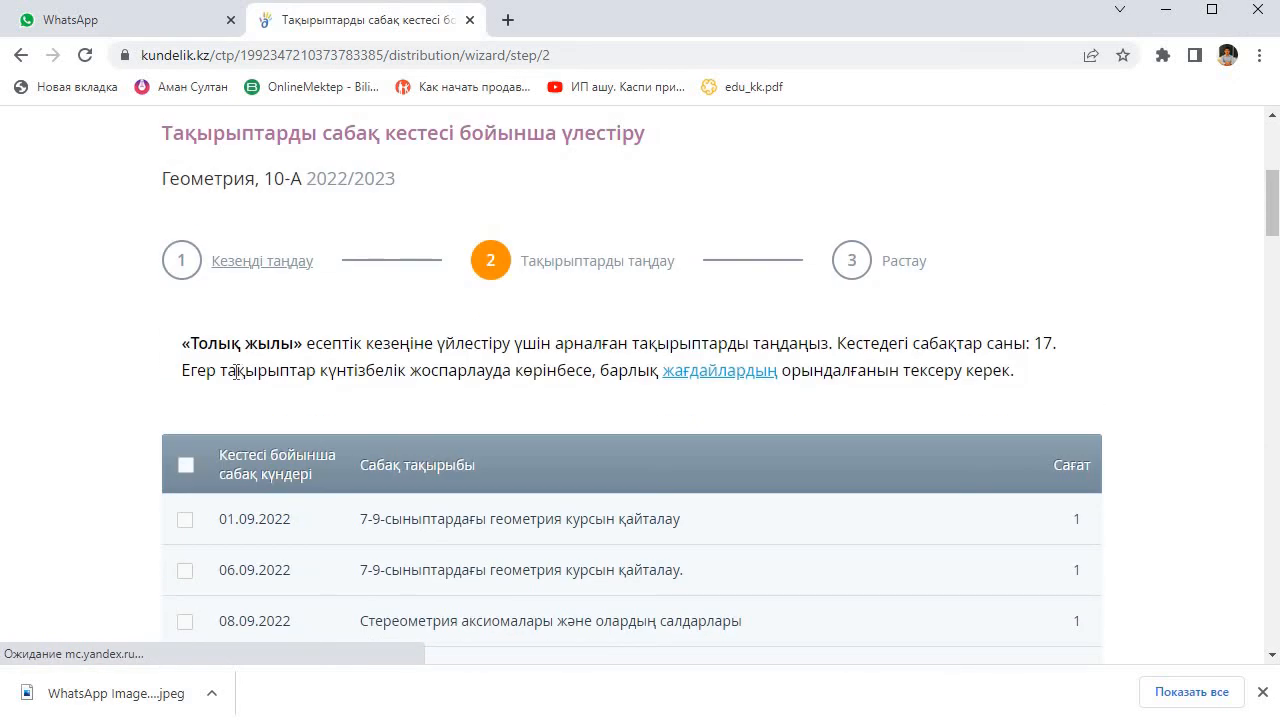
{"action": "left_click", "coordinate": [185, 466]}
{"action": "scroll", "coordinate": [255, 447], "scroll_direction": "down", "scroll_amount": 3}
{"action": "scroll", "coordinate": [255, 447], "scroll_direction": "down", "scroll_amount": 20}
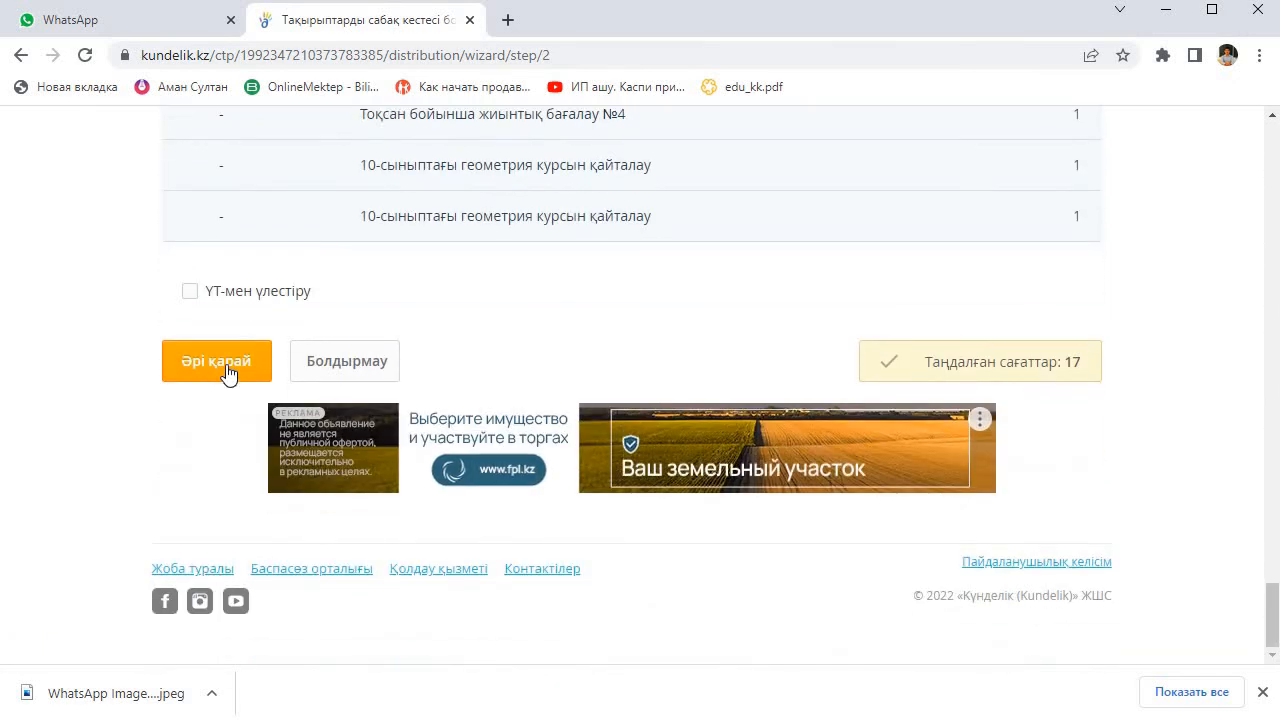
{"action": "left_click", "coordinate": [220, 383]}
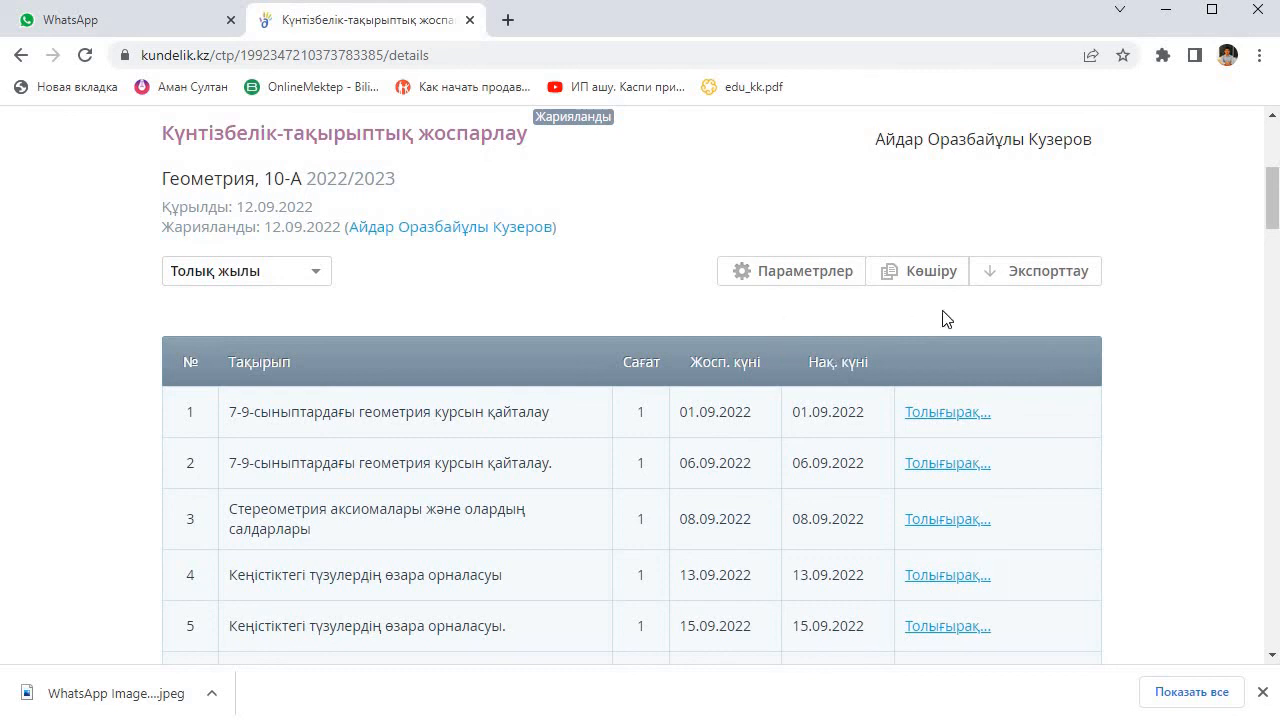
Step: Open the school's reports (Есептер) and bring up the "Мұғалімдер" report under "ЭЖК жүргізу статистикасы"
{"action": "scroll", "coordinate": [771, 231], "scroll_direction": "up", "scroll_amount": 1}
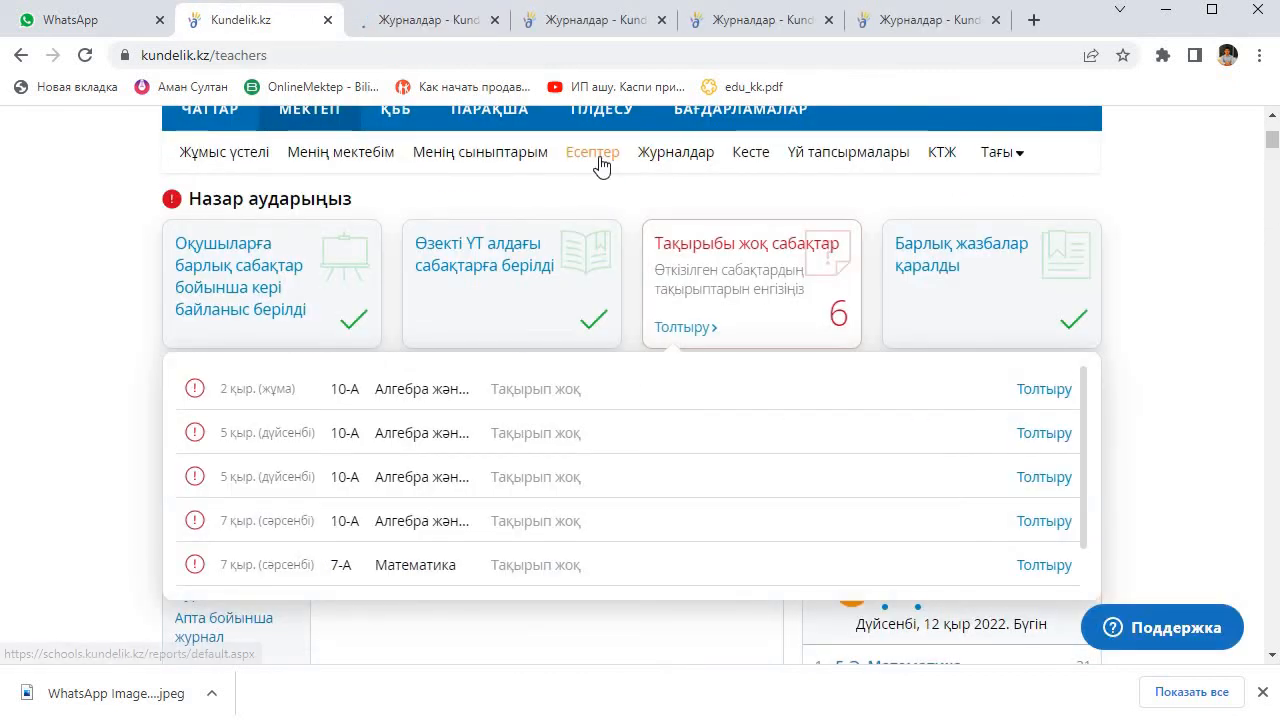
{"action": "left_click", "coordinate": [596, 155]}
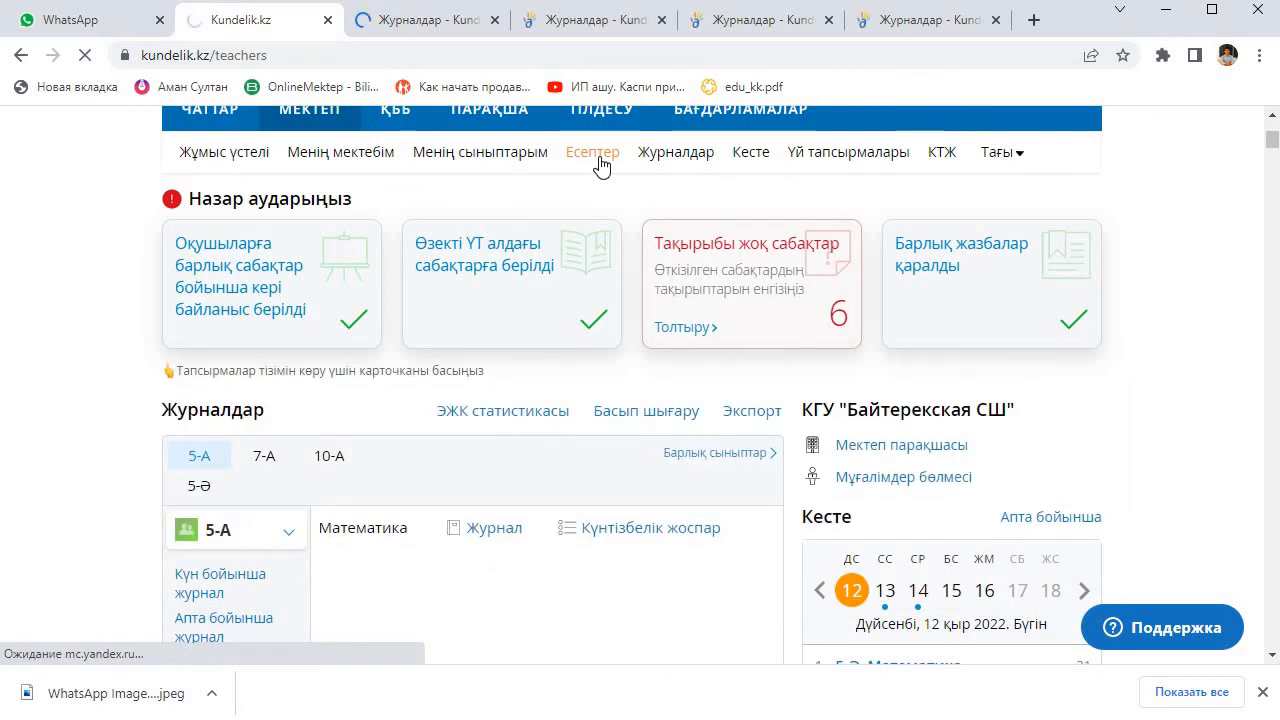
{"action": "scroll", "coordinate": [272, 393], "scroll_direction": "down", "scroll_amount": 8}
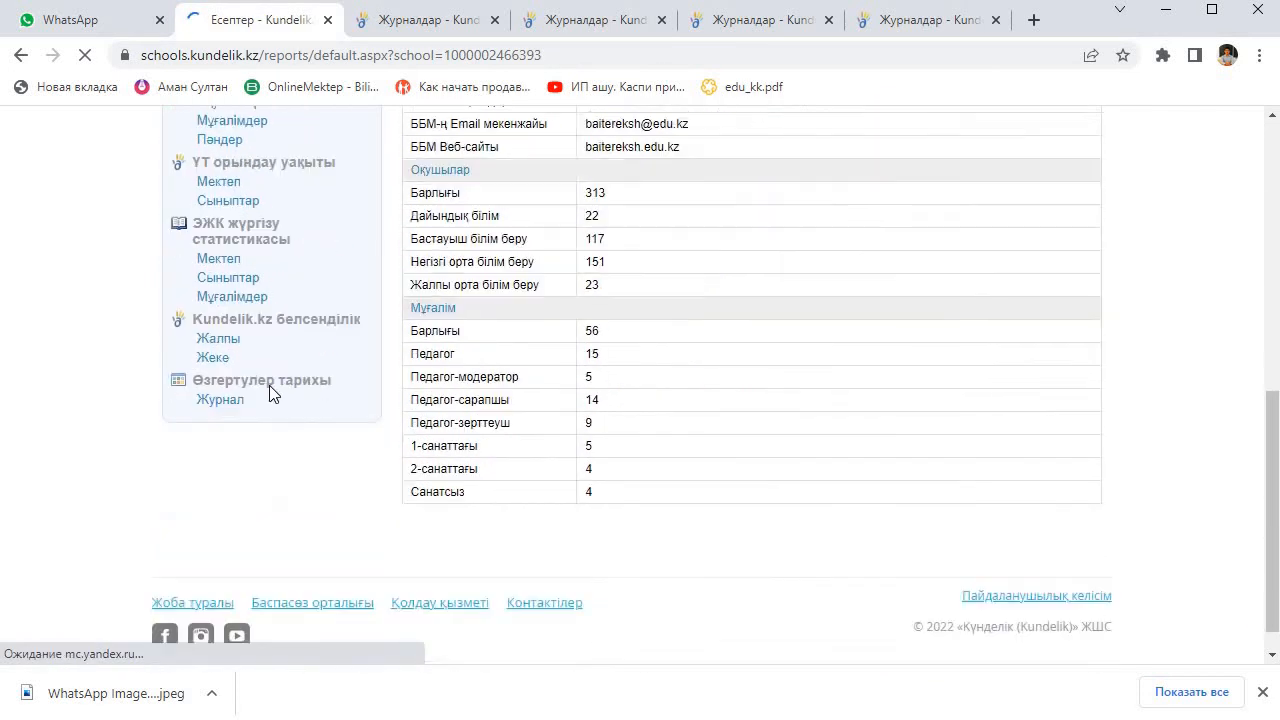
{"action": "scroll", "coordinate": [380, 268], "scroll_direction": "up", "scroll_amount": 10}
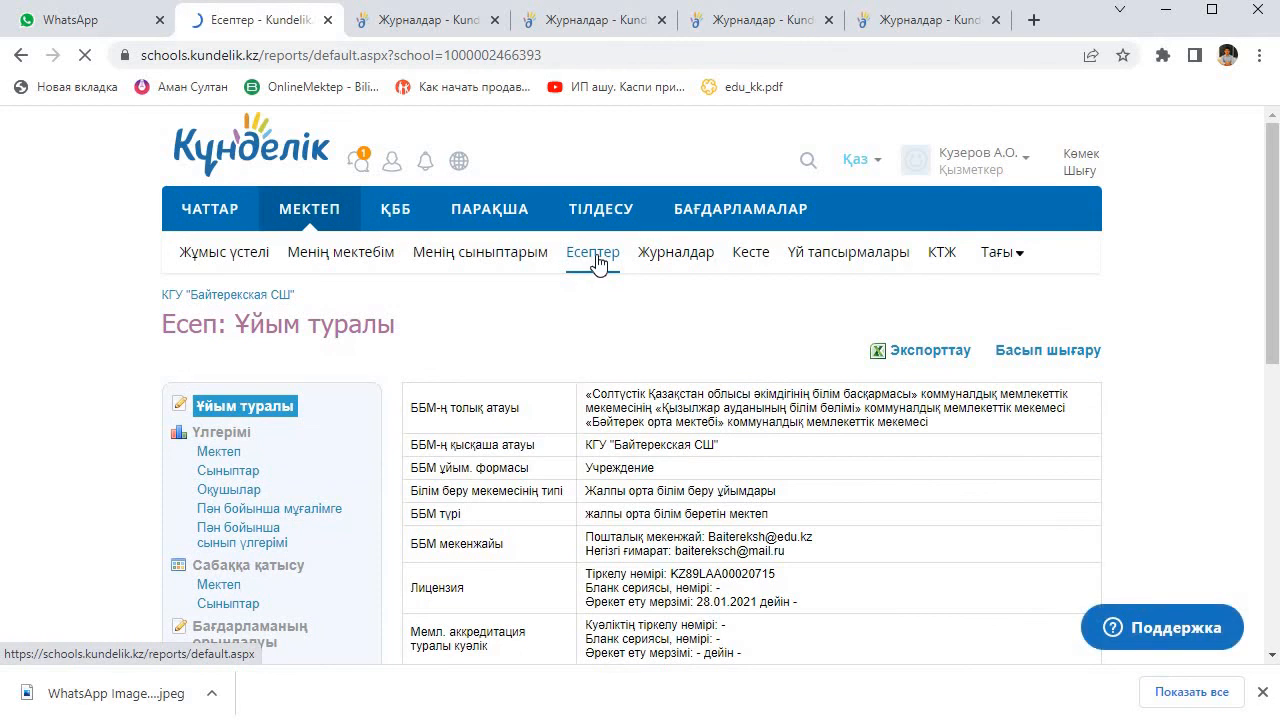
{"action": "scroll", "coordinate": [260, 600], "scroll_direction": "down", "scroll_amount": 3}
{"action": "left_click", "coordinate": [259, 622]}
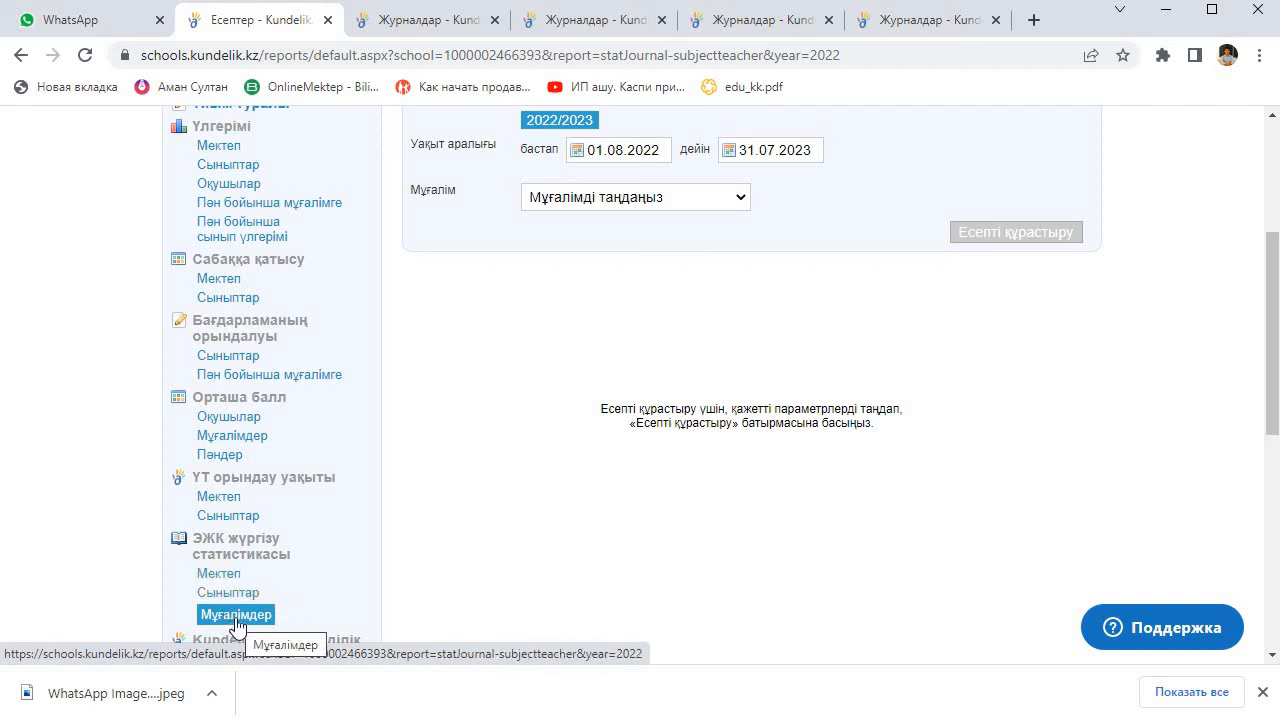
Step: Build the 2022/2023 report for the teacher from 01.09.2022 to 12.09.2022 and examine the completion percentages by class and subject
{"action": "left_click", "coordinate": [1016, 232]}
{"action": "scroll", "coordinate": [1030, 240], "scroll_direction": "down", "scroll_amount": 1}
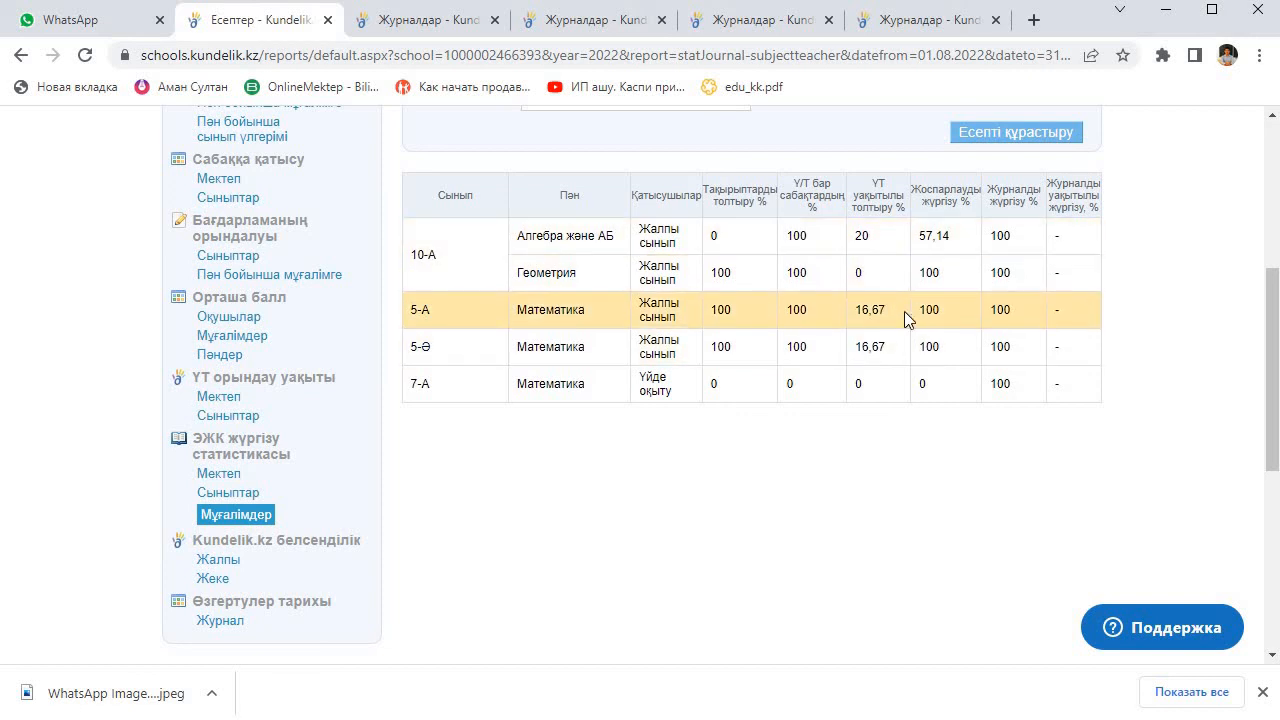
{"action": "scroll", "coordinate": [903, 346], "scroll_direction": "up", "scroll_amount": 3}
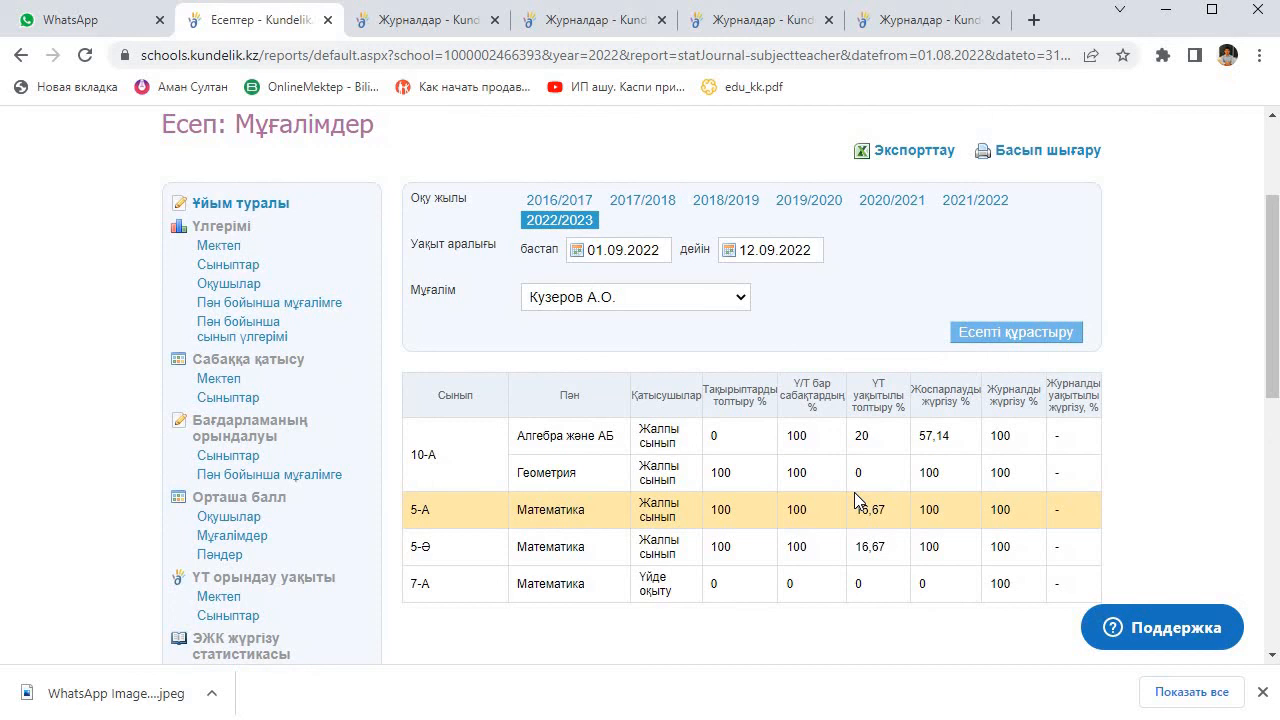
{"action": "scroll", "coordinate": [855, 498], "scroll_direction": "down", "scroll_amount": 1}
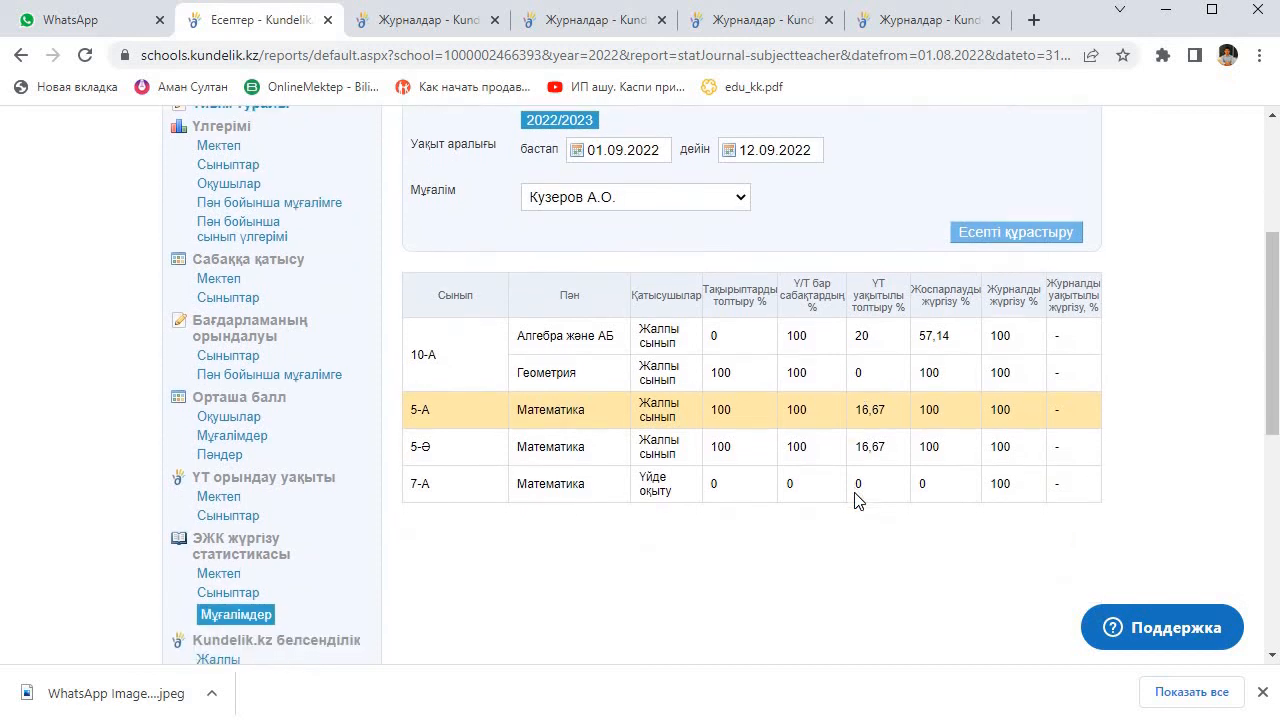